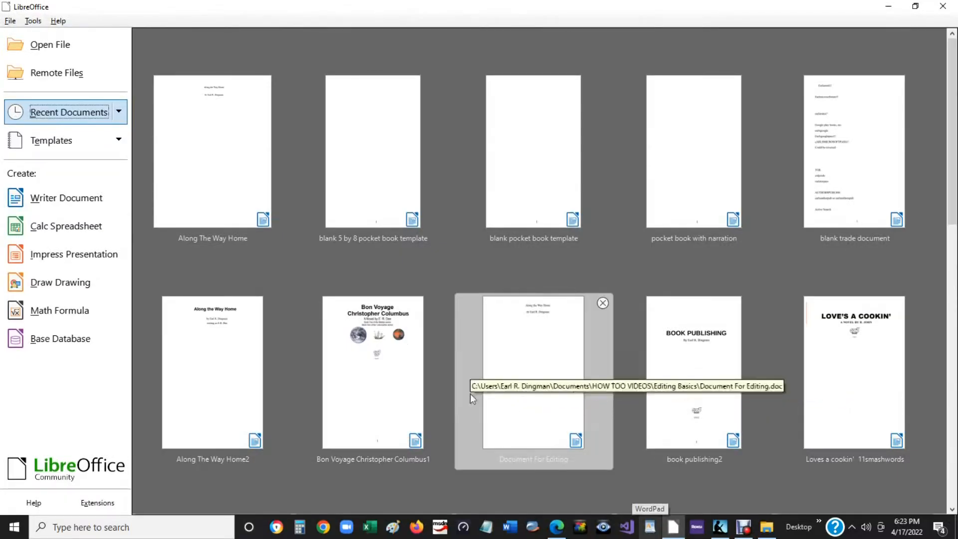
Open the Along The Way Home document and insert a page break after the title page text.
{"action": "left_click", "coordinate": [201, 133]}
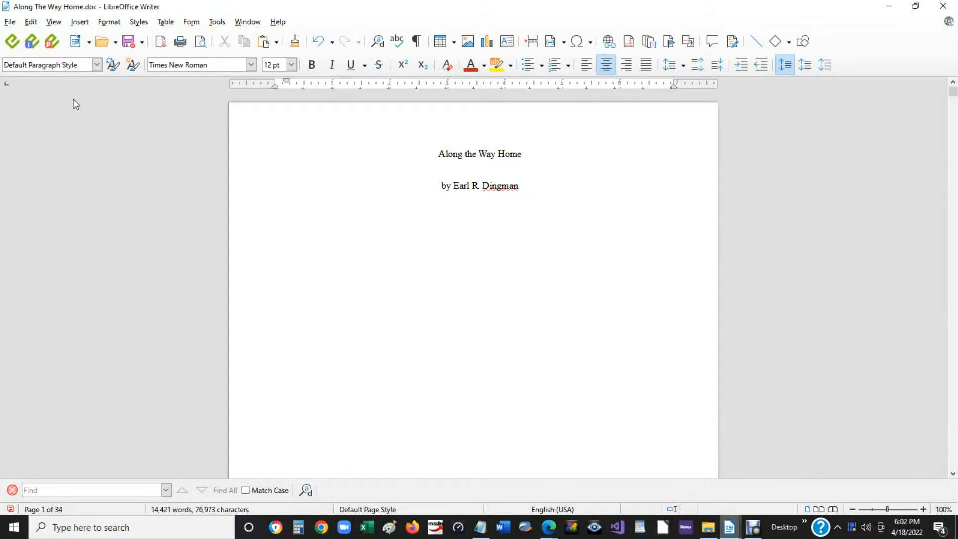
{"action": "left_click", "coordinate": [80, 22]}
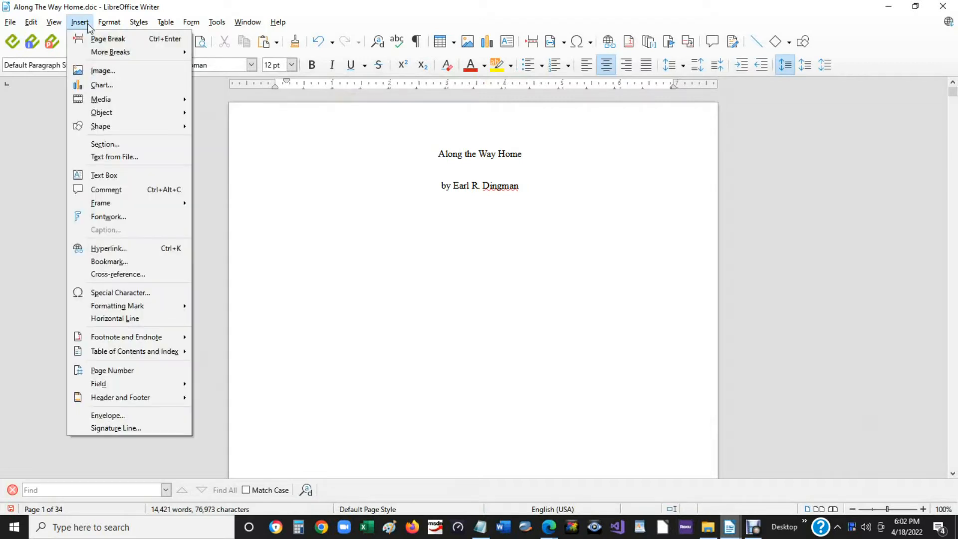
{"action": "left_click", "coordinate": [96, 38]}
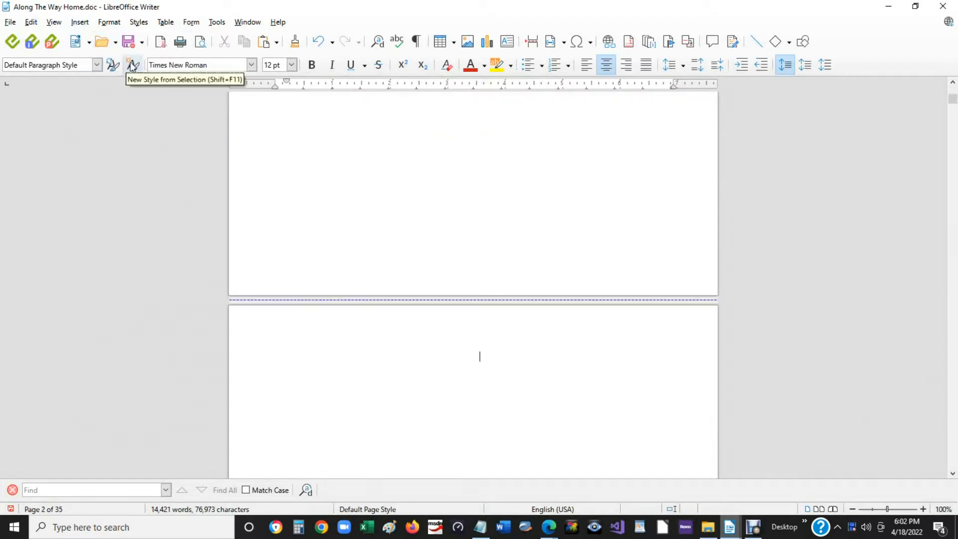
{"action": "scroll", "coordinate": [718, 253], "scroll_direction": "up", "scroll_amount": 3}
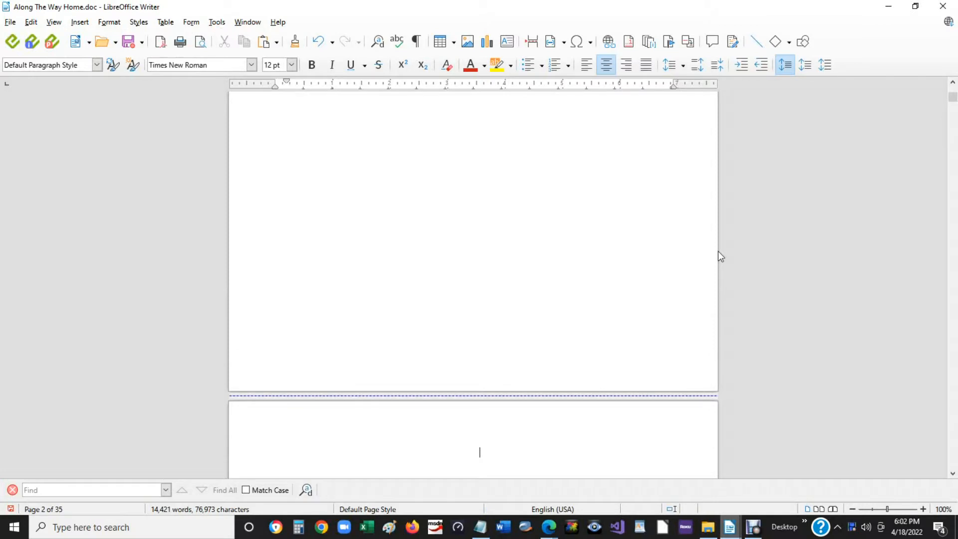
{"action": "scroll", "coordinate": [719, 255], "scroll_direction": "up", "scroll_amount": 2}
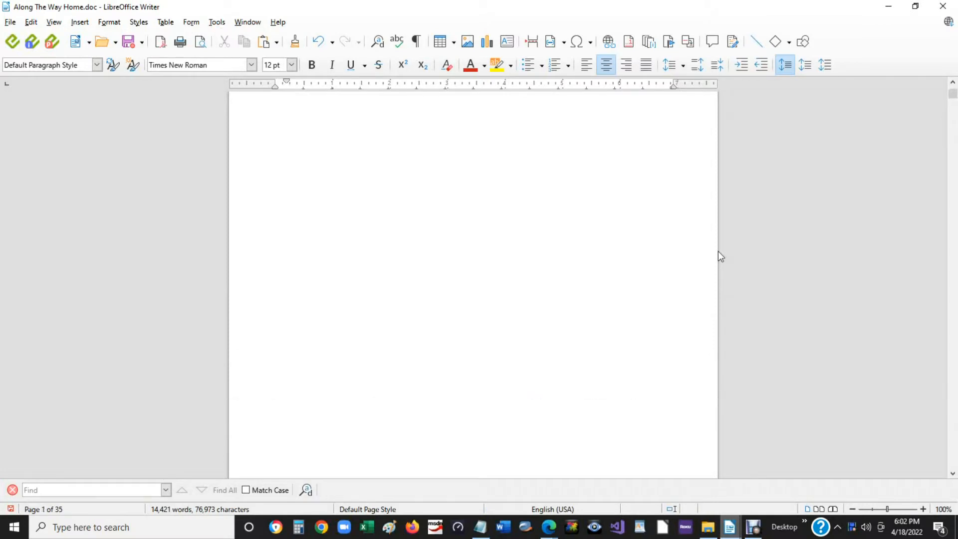
{"action": "scroll", "coordinate": [662, 246], "scroll_direction": "up", "scroll_amount": 1}
{"action": "scroll", "coordinate": [662, 246], "scroll_direction": "up", "scroll_amount": 3}
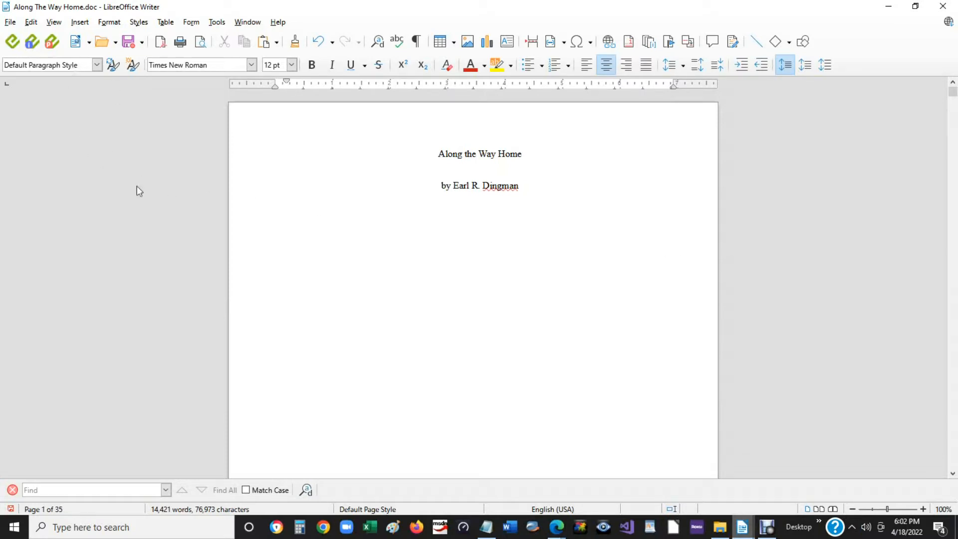
{"action": "left_click", "coordinate": [81, 25]}
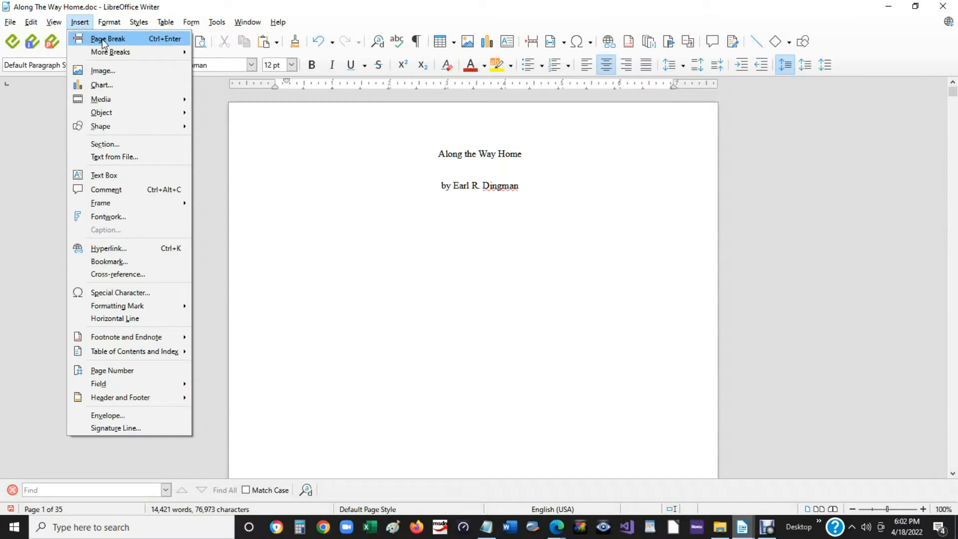
{"action": "left_click", "coordinate": [103, 39]}
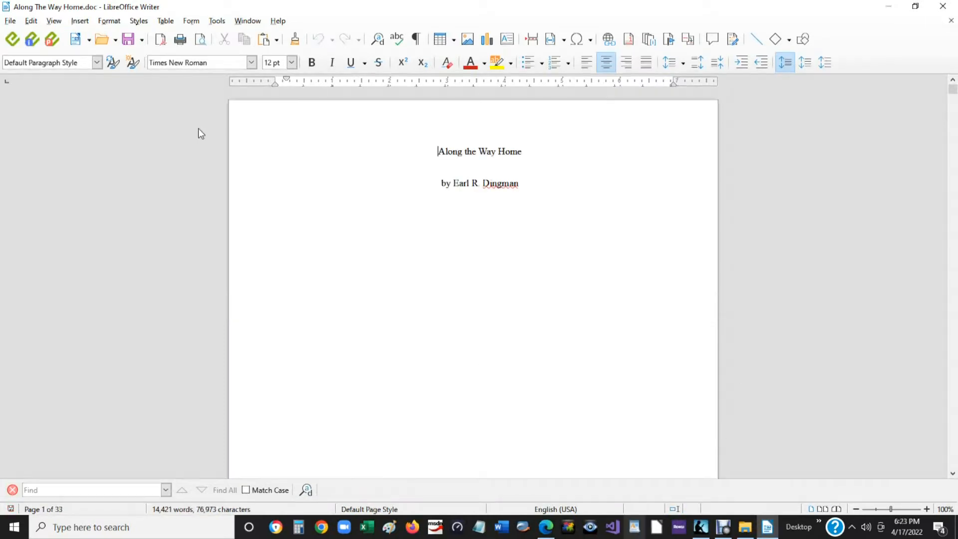
Select the entire text of the document.
{"action": "key", "text": "ctrl+a"}
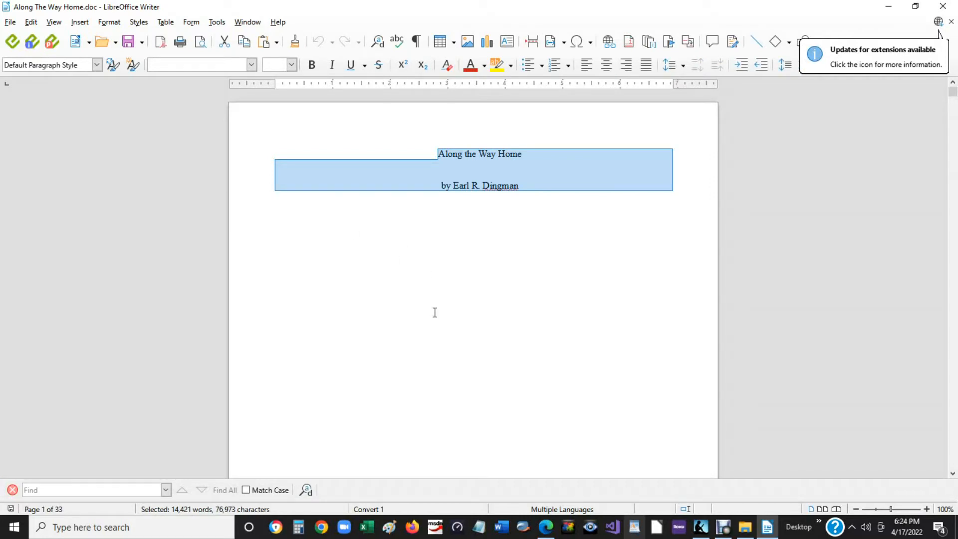
{"action": "right_click", "coordinate": [461, 301]}
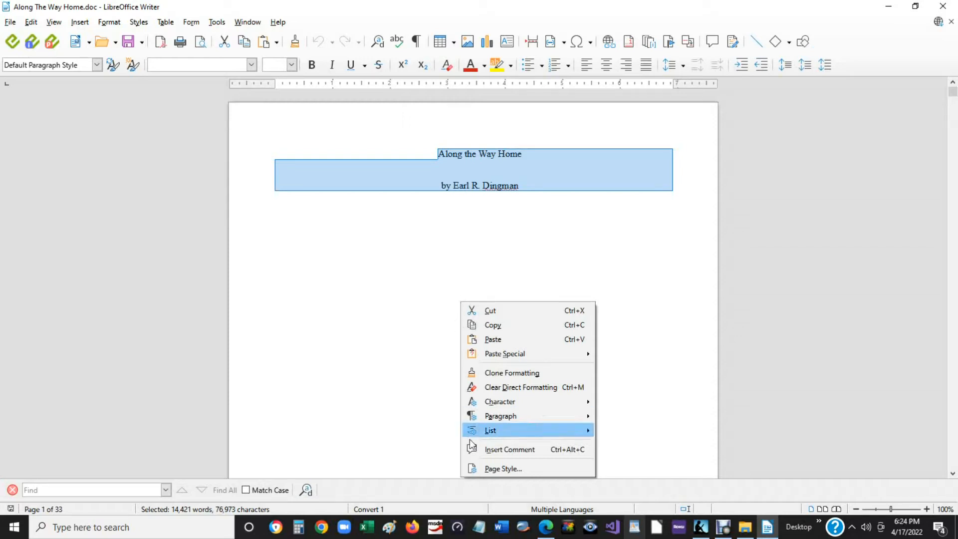
{"action": "left_click", "coordinate": [109, 25]}
{"action": "left_click", "coordinate": [108, 23]}
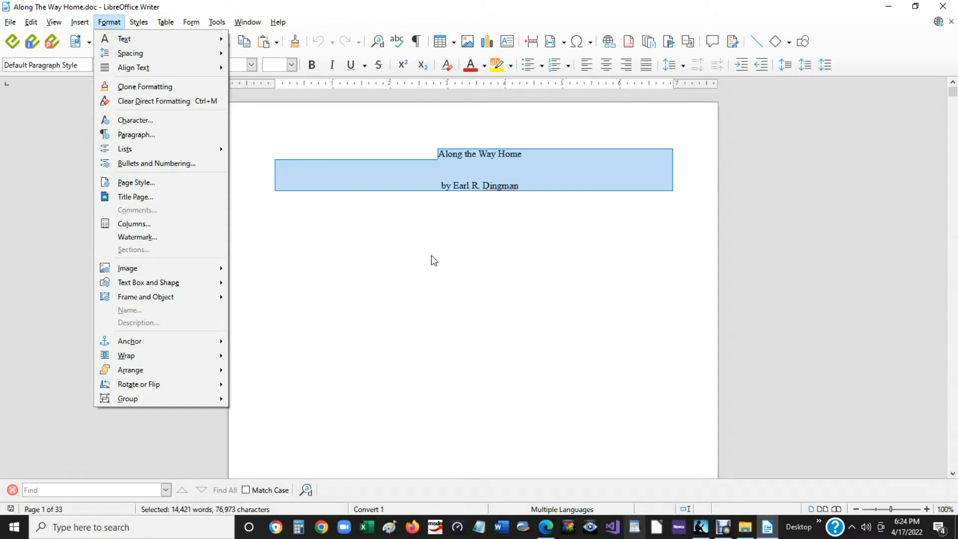
{"action": "mouse_move", "coordinate": [92, 27]}
{"action": "mouse_move", "coordinate": [139, 22]}
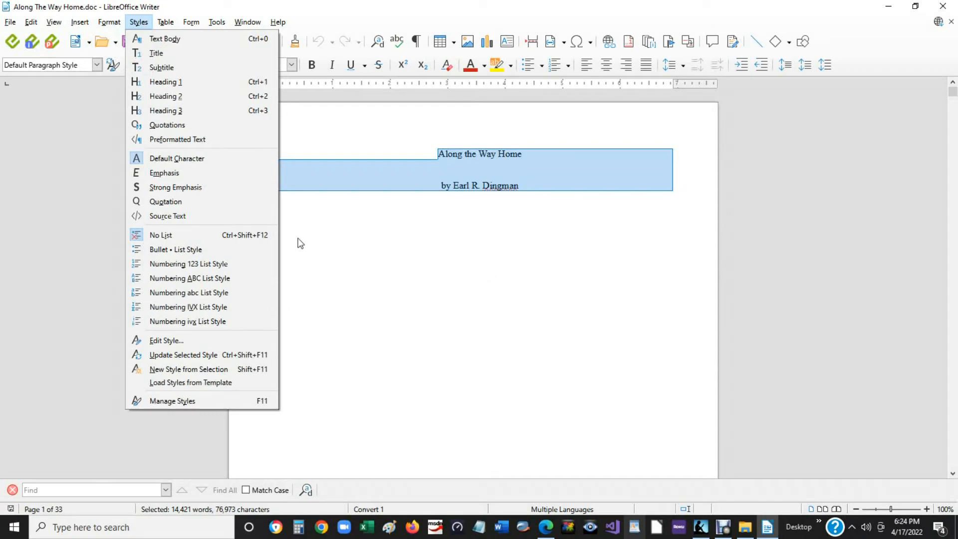
{"action": "left_click", "coordinate": [427, 257]}
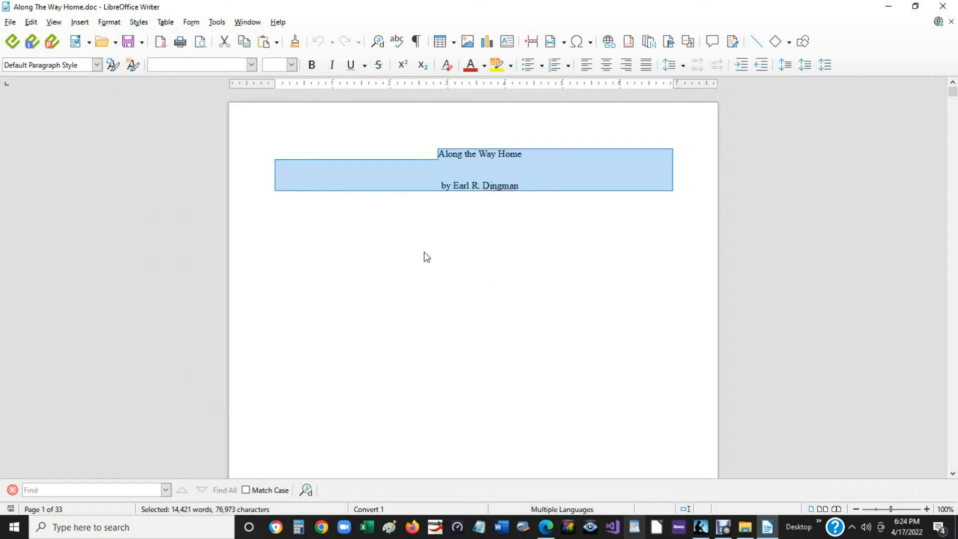
Set the page style to a width of 6.00" and a height of 9.00" with a mirrored page layout.
{"action": "right_click", "coordinate": [489, 287]}
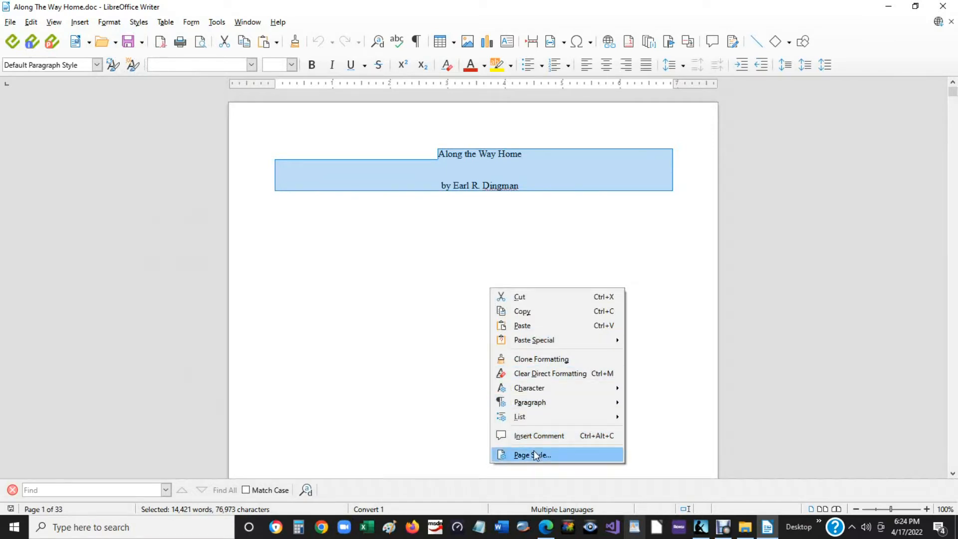
{"action": "left_click", "coordinate": [565, 456]}
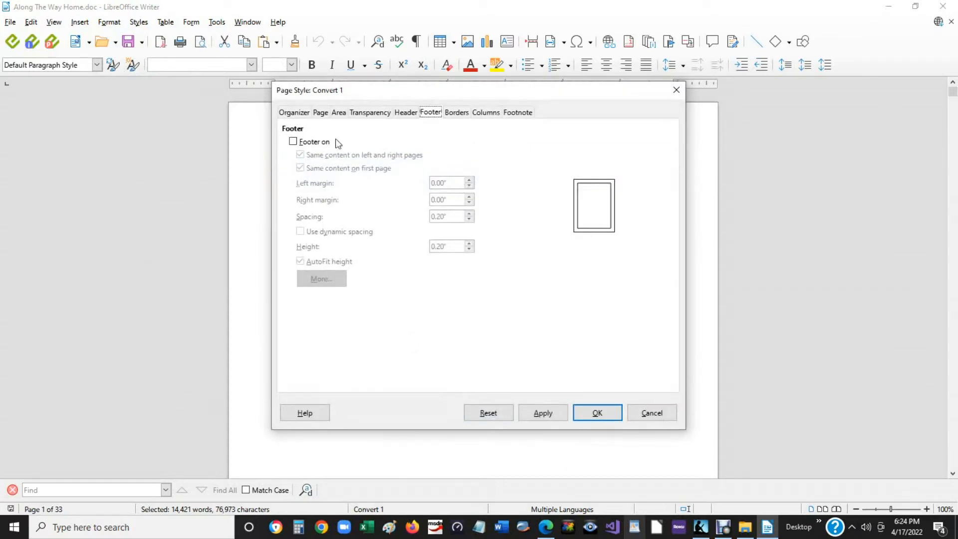
{"action": "left_click", "coordinate": [320, 113]}
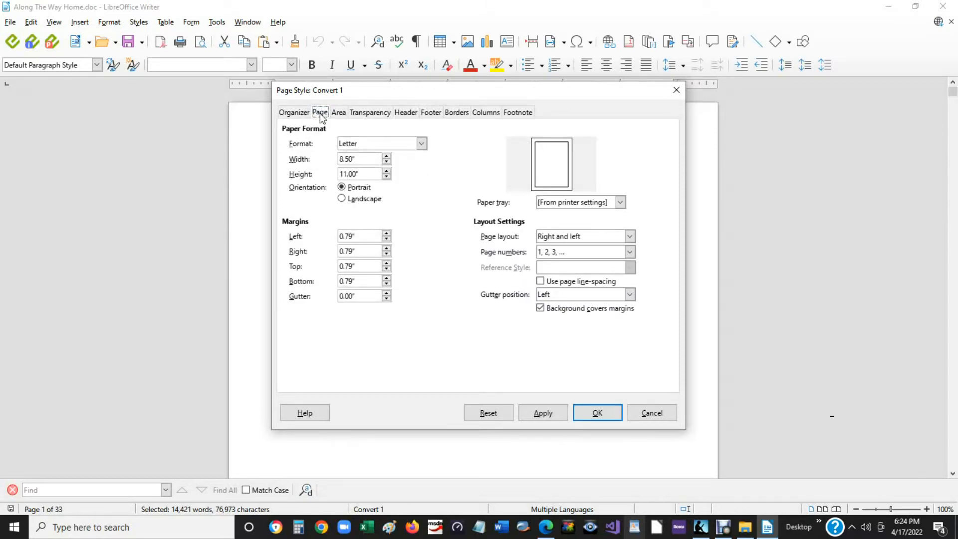
{"action": "left_click", "coordinate": [371, 160]}
{"action": "left_click_drag", "start_coordinate": [371, 160], "coordinate": [321, 158]}
{"action": "type", "text": "6"}
{"action": "key", "text": "Tab"}
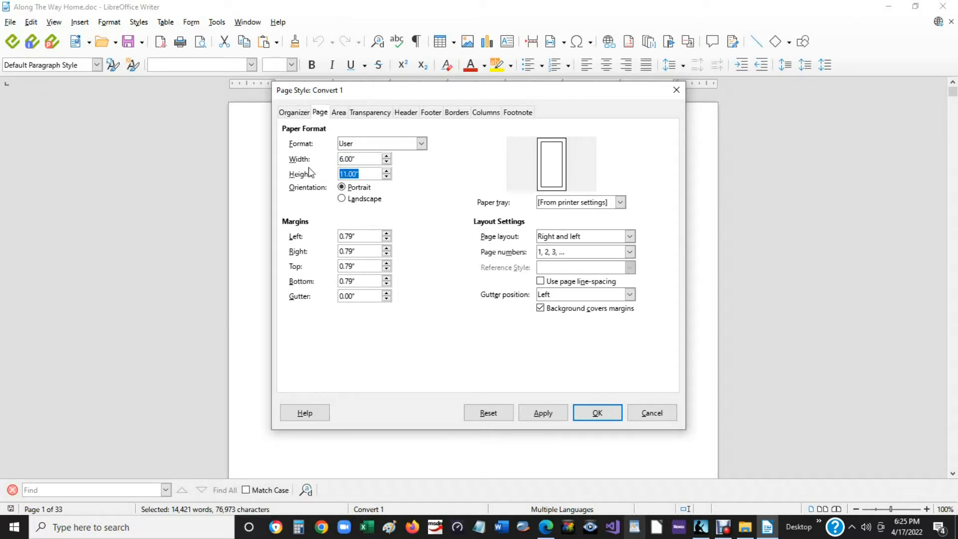
{"action": "type", "text": "9"}
{"action": "left_click", "coordinate": [630, 236]}
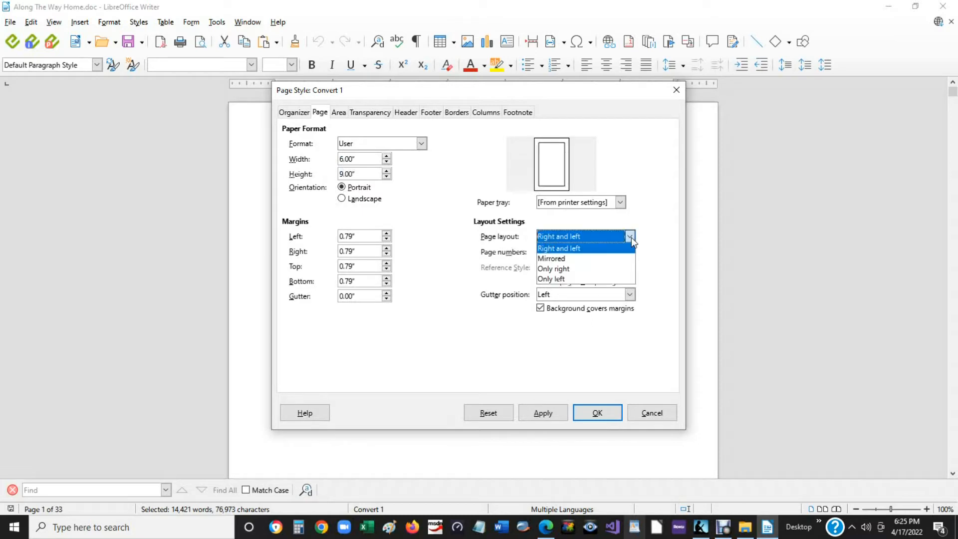
{"action": "left_click", "coordinate": [568, 257]}
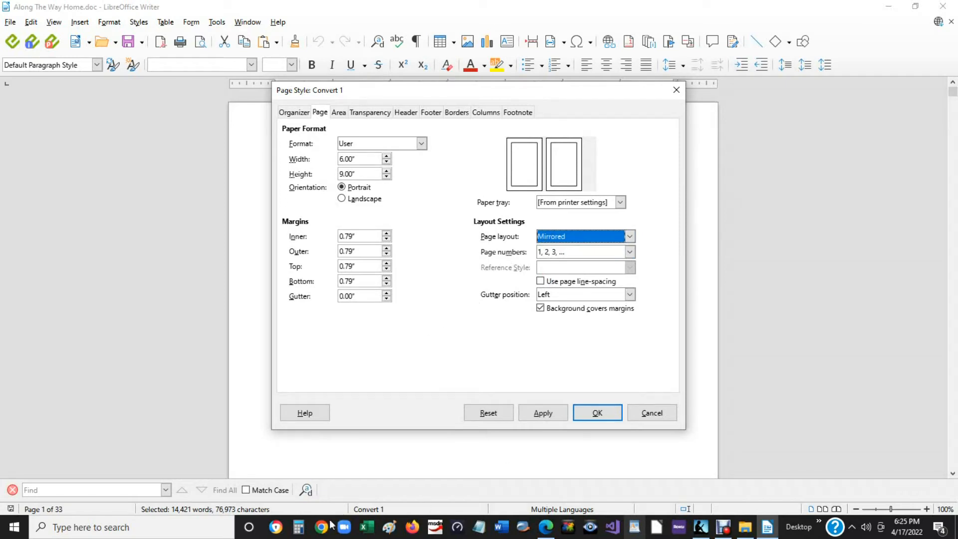
Switch to Notepad and open margins.txt from the Book Promotion folder.
{"action": "left_click", "coordinate": [479, 527]}
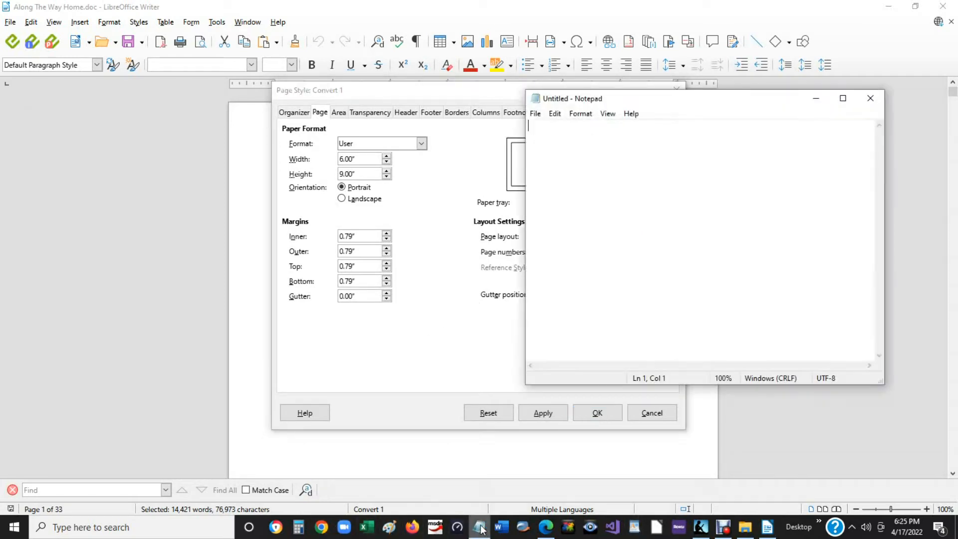
{"action": "left_click", "coordinate": [533, 113]}
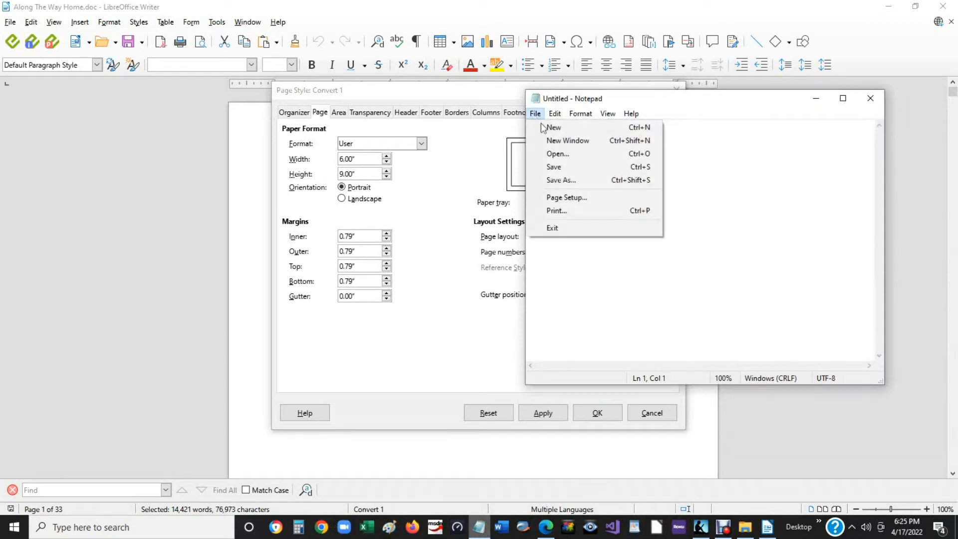
{"action": "left_click", "coordinate": [568, 159]}
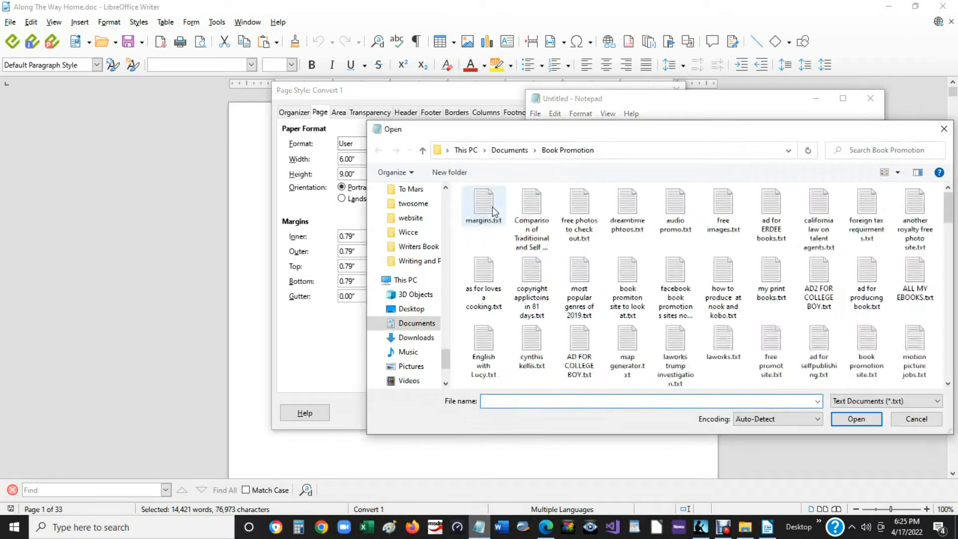
{"action": "double_click", "coordinate": [484, 207]}
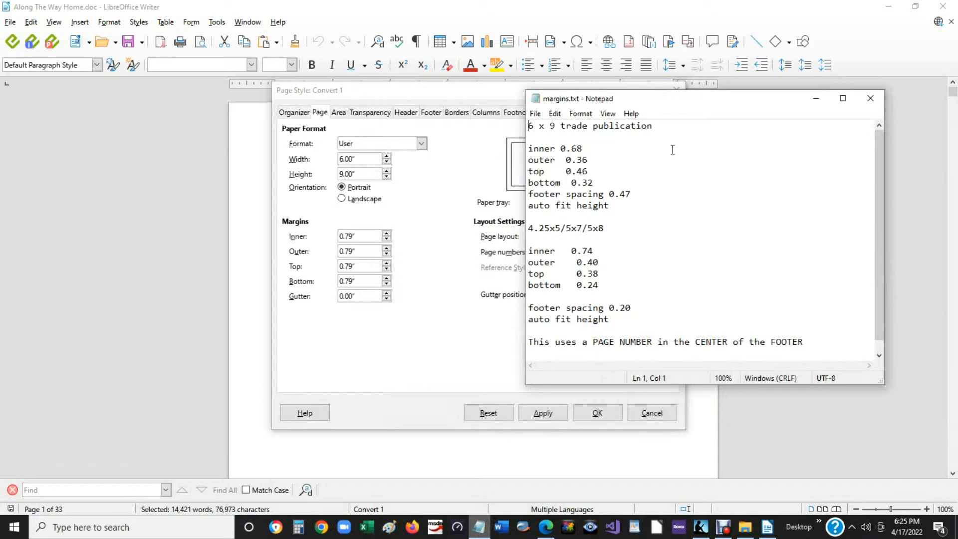
Copy the 6 x 9 inner value 0.68 from margins.txt into the page style's inner margin.
{"action": "left_click", "coordinate": [596, 148]}
{"action": "key", "text": "shift+Left"}
{"action": "key", "text": "shift+Left"}
{"action": "key", "text": "shift+Left"}
{"action": "key", "text": "shift+Left"}
{"action": "key", "text": "ctrl+c"}
{"action": "left_click", "coordinate": [363, 235]}
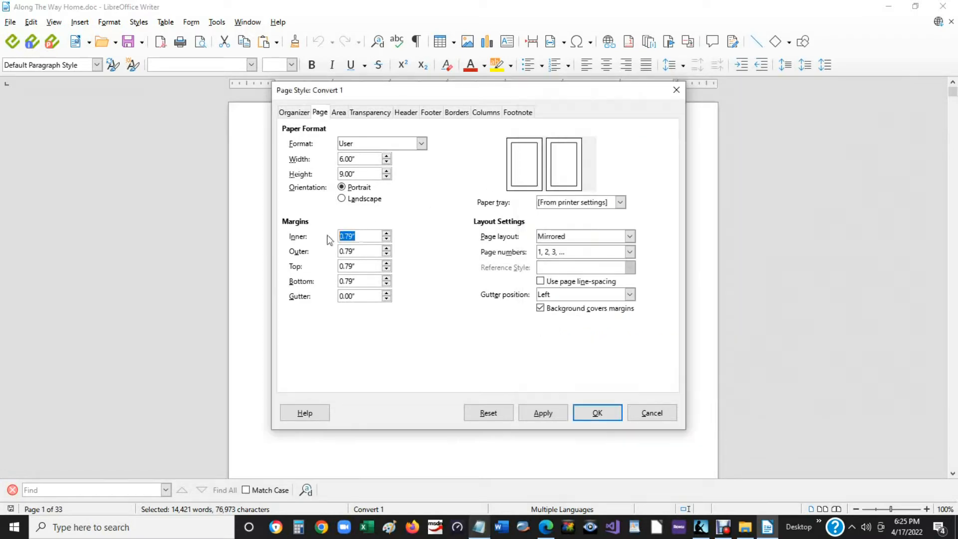
{"action": "key", "text": "ctrl+v"}
Copy the 6 x 9 outer value 0.36 from margins.txt into the page style's outer margin.
{"action": "left_click", "coordinate": [479, 527]}
{"action": "left_click", "coordinate": [586, 160]}
{"action": "left_click_drag", "start_coordinate": [586, 160], "coordinate": [565, 160]}
{"action": "key", "text": "ctrl+c"}
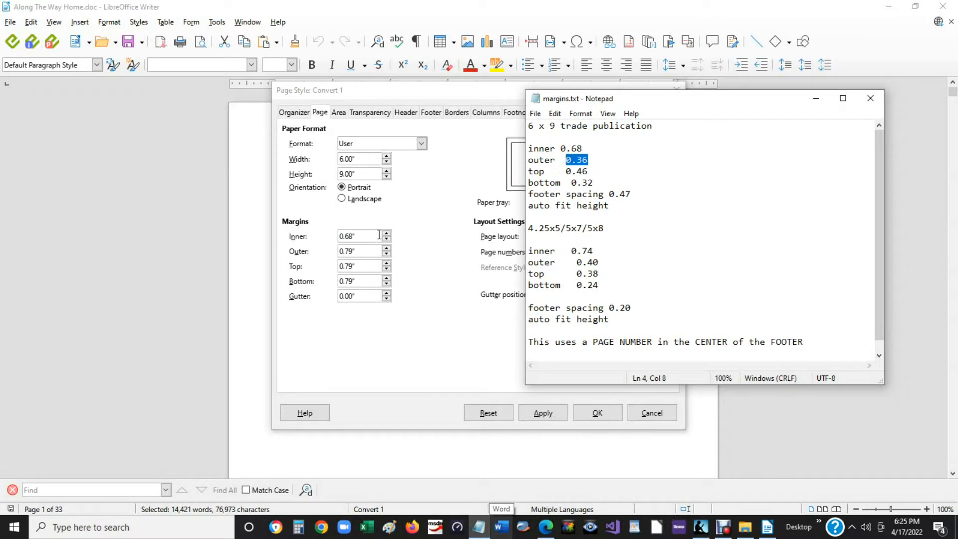
{"action": "double_click", "coordinate": [369, 255]}
{"action": "key", "text": "ctrl+v"}
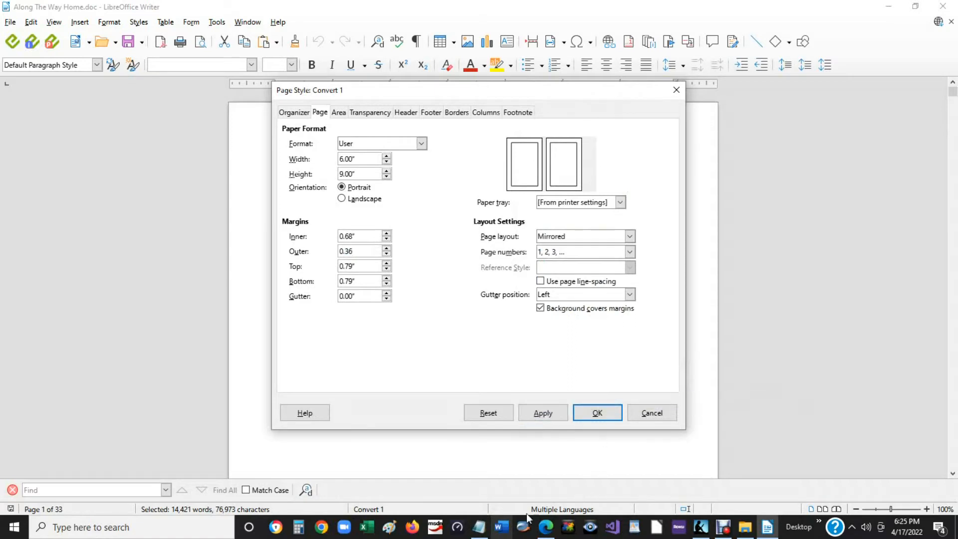
Copy the 6 x 9 top value 0.46 from margins.txt into the page style's top margin.
{"action": "left_click", "coordinate": [479, 527]}
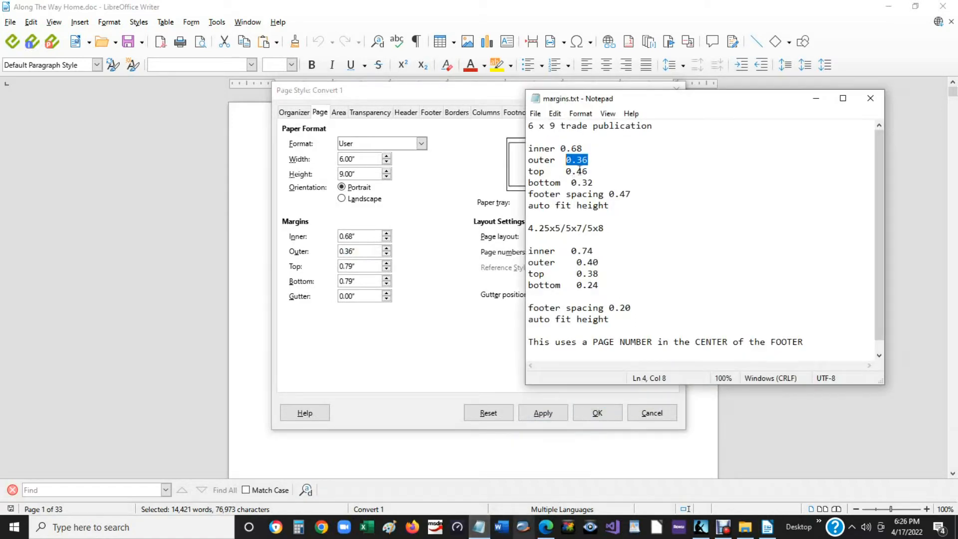
{"action": "left_click_drag", "start_coordinate": [593, 170], "coordinate": [566, 171]}
{"action": "key", "text": "ctrl+c"}
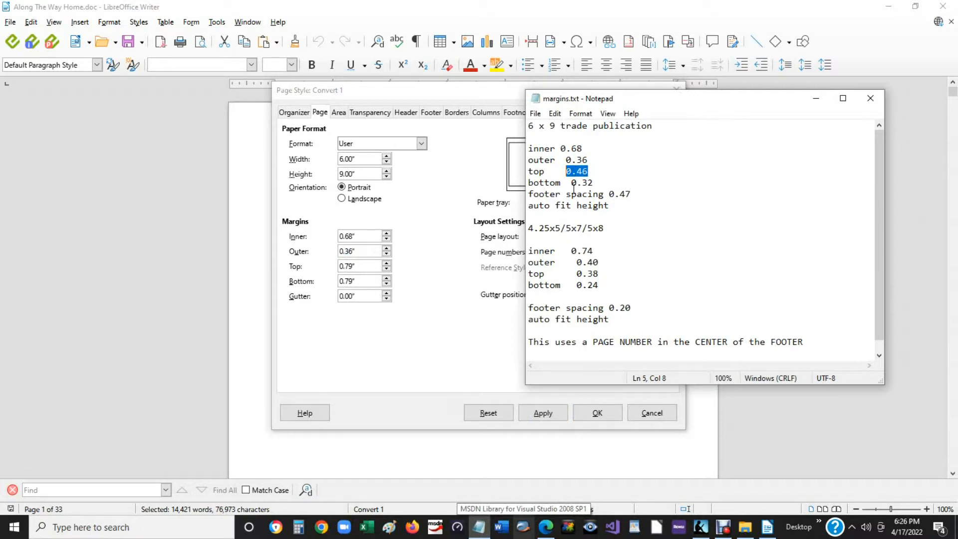
{"action": "left_click", "coordinate": [360, 266]}
{"action": "key", "text": "ctrl+v"}
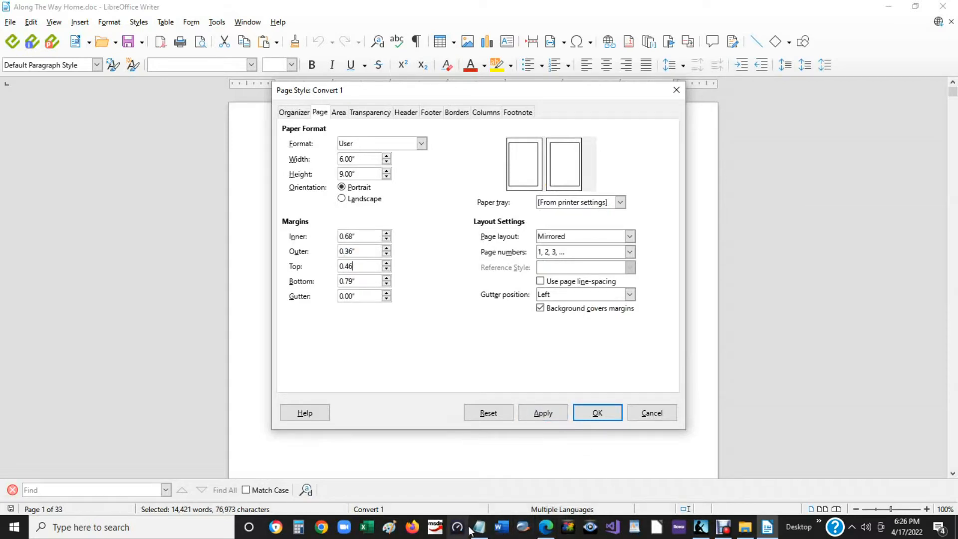
Set the page style's bottom margin to the 0.32 listed in margins.txt for 6 x 9 and apply the page settings.
{"action": "left_click", "coordinate": [487, 536]}
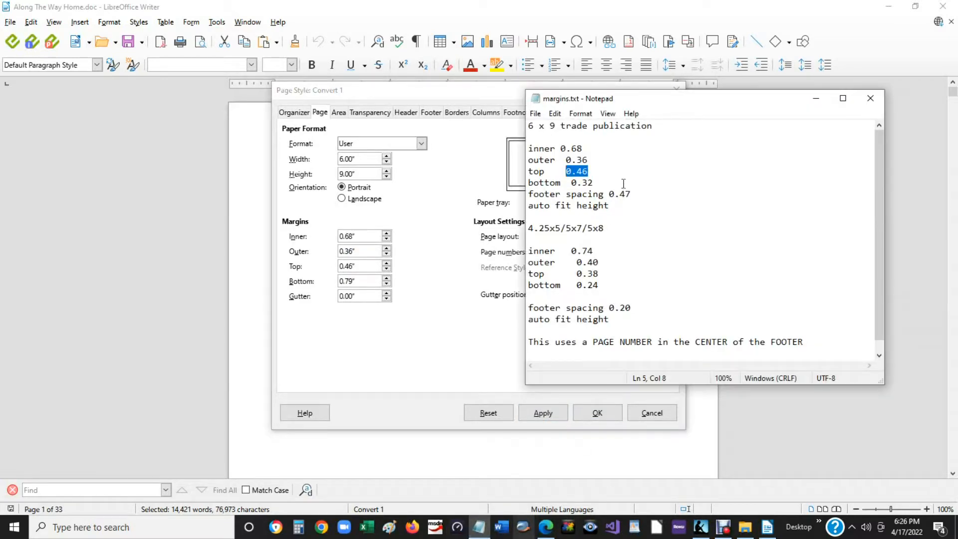
{"action": "left_click_drag", "start_coordinate": [595, 182], "coordinate": [571, 182]}
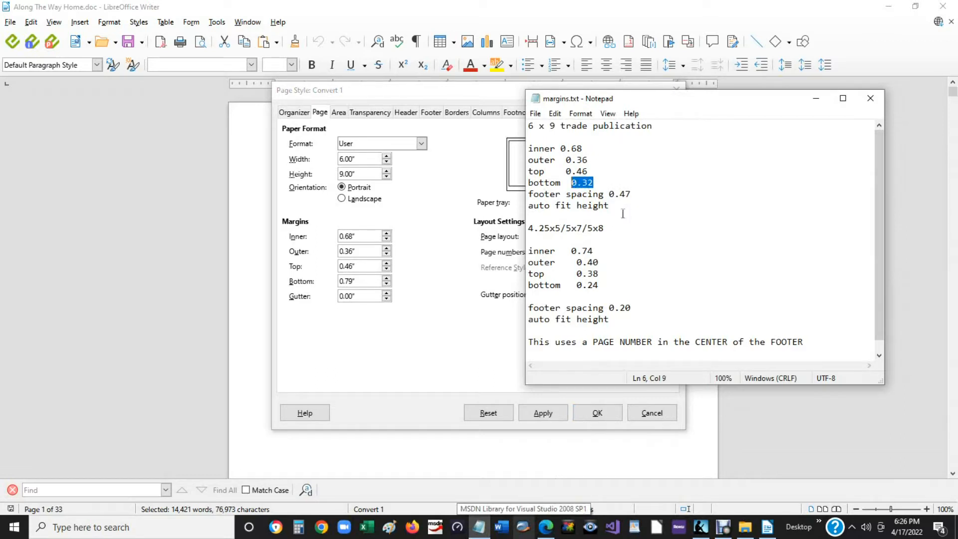
{"action": "left_click", "coordinate": [364, 281]}
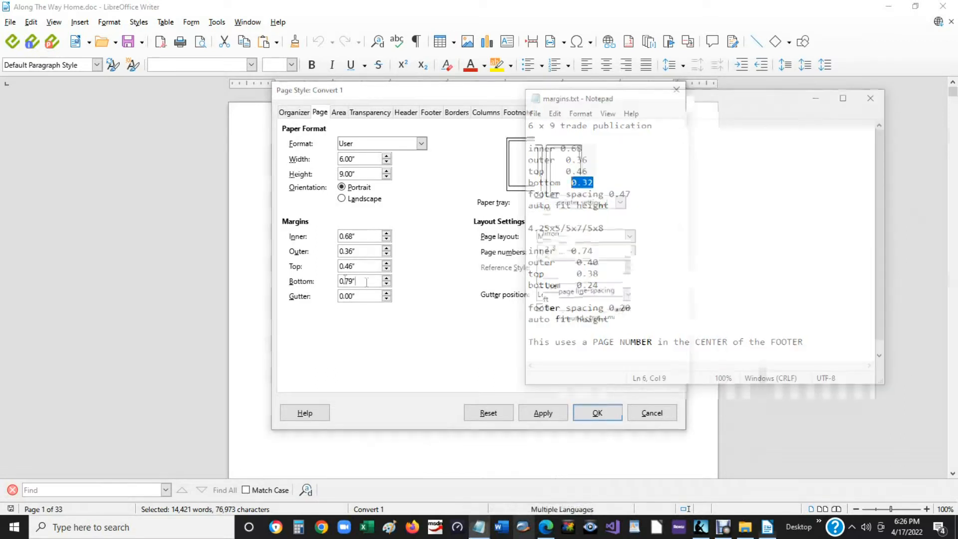
{"action": "type", "text": "0.32"}
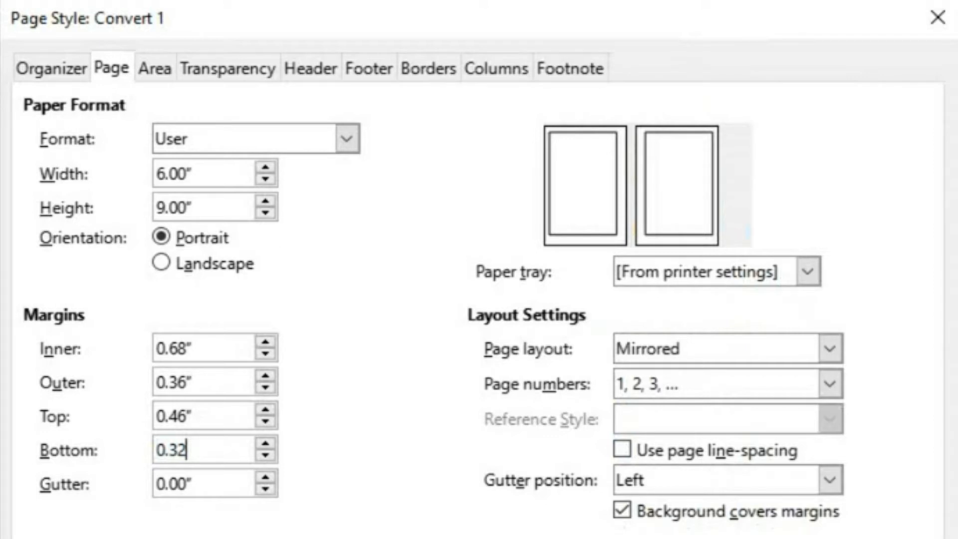
{"action": "left_click", "coordinate": [543, 412]}
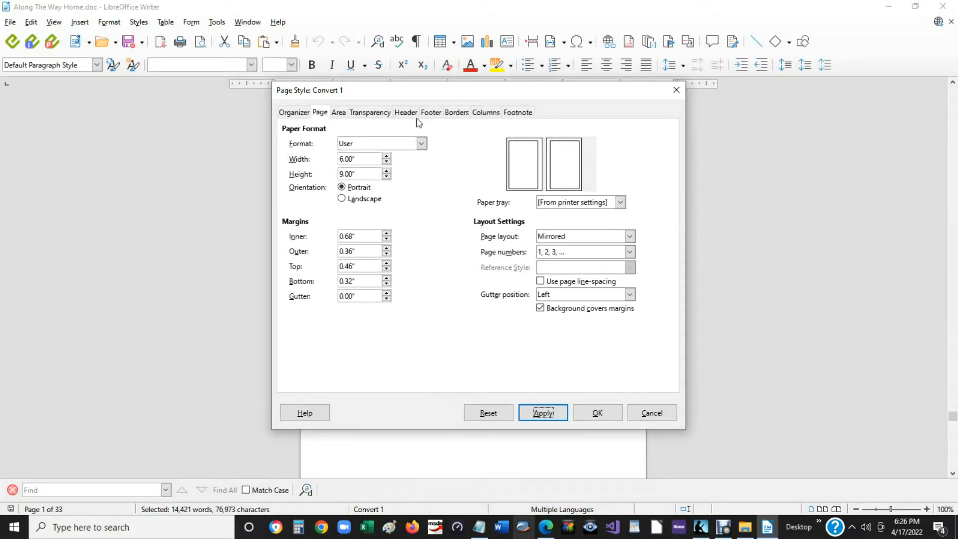
Turn on the page style's footer and set its spacing to the 0.47 listed in margins.txt for 6 x 9.
{"action": "left_click", "coordinate": [434, 113]}
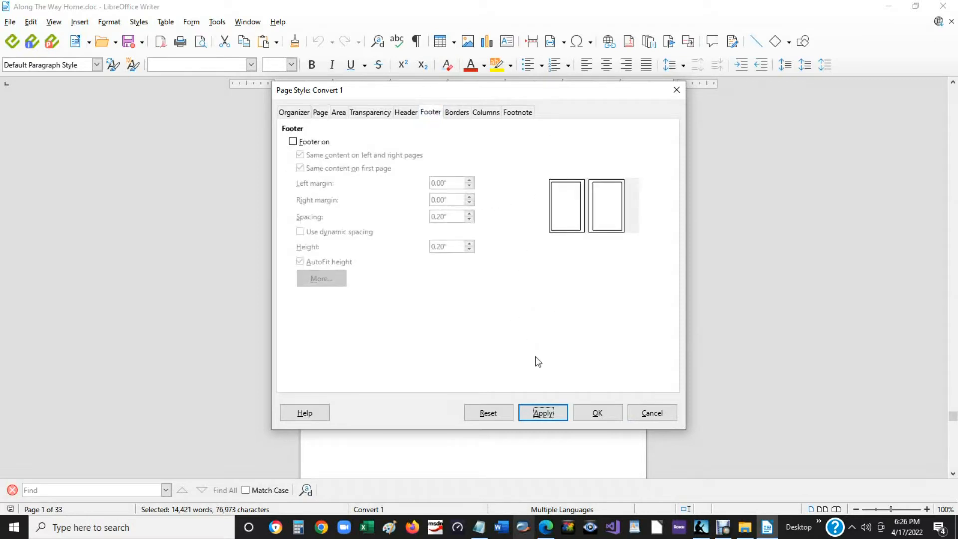
{"action": "left_click", "coordinate": [293, 143]}
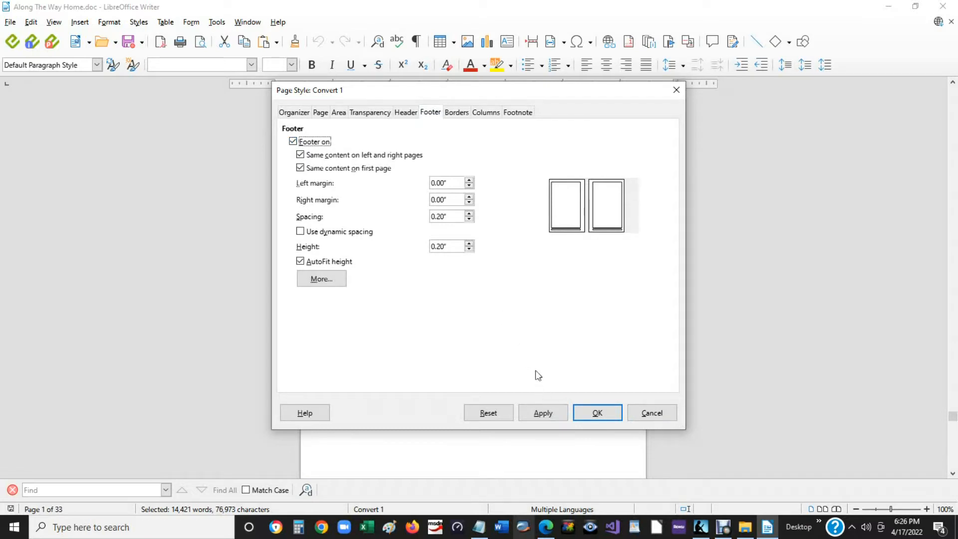
{"action": "left_click", "coordinate": [480, 527]}
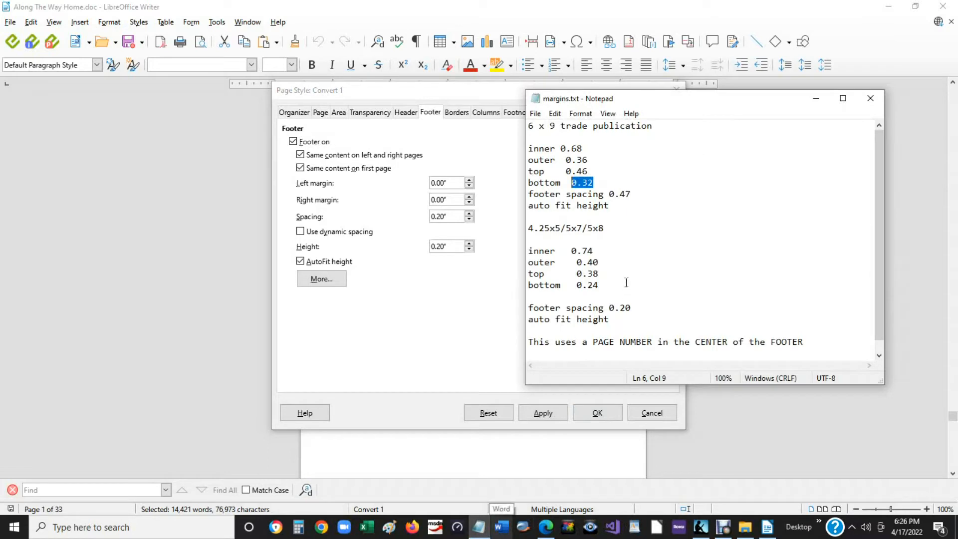
{"action": "left_click", "coordinate": [637, 194]}
{"action": "left_click_drag", "start_coordinate": [630, 194], "coordinate": [608, 194]}
{"action": "key", "text": "ctrl+c"}
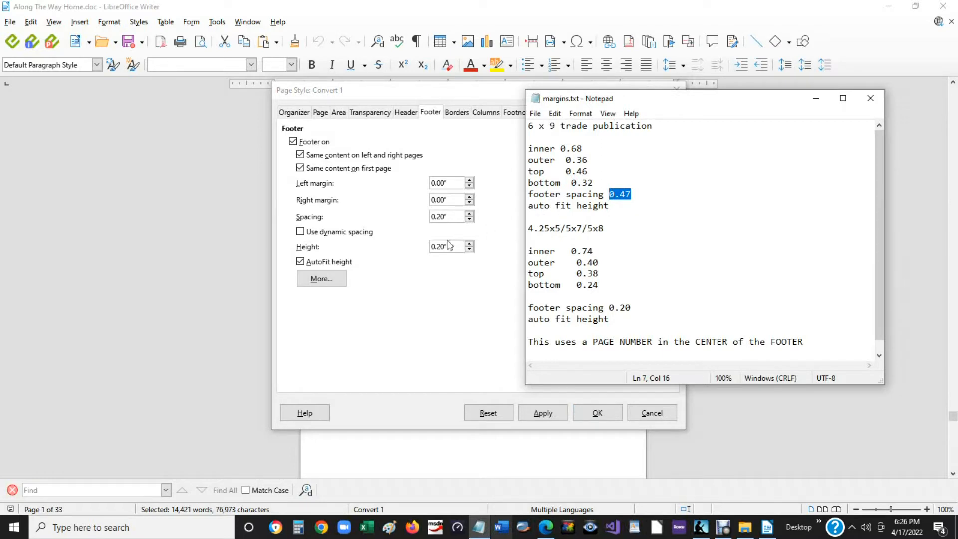
{"action": "left_click_drag", "start_coordinate": [453, 218], "coordinate": [397, 218]}
{"action": "key", "text": "ctrl+v"}
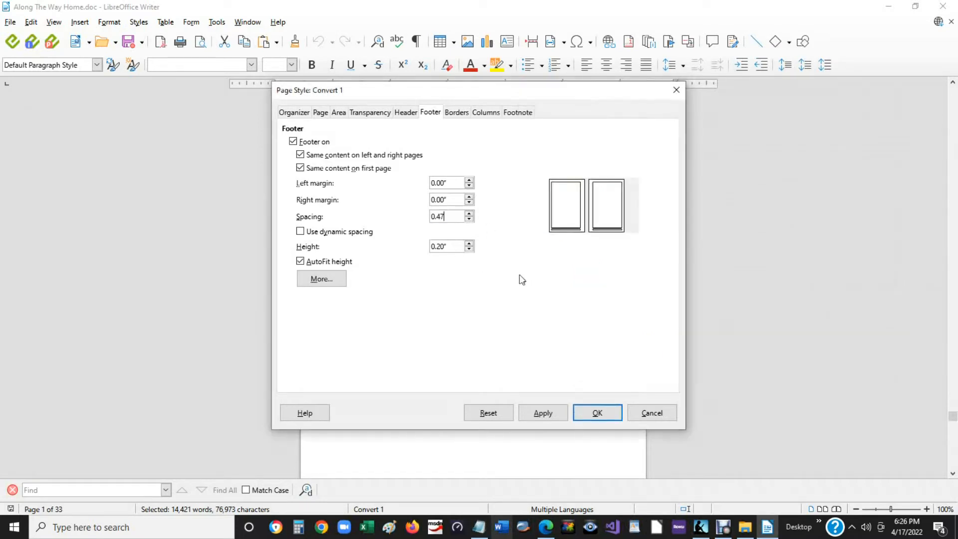
{"action": "left_click", "coordinate": [469, 248]}
{"action": "left_click", "coordinate": [468, 249]}
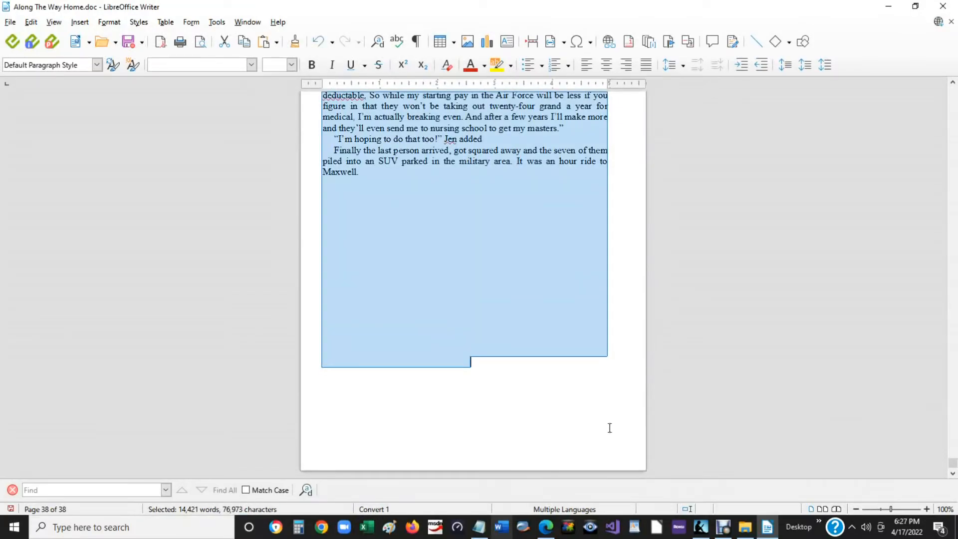
Look through the manuscript to check which pages use the 6 x 9 size and where the page style changes.
{"action": "scroll", "coordinate": [578, 412], "scroll_direction": "up", "scroll_amount": 8}
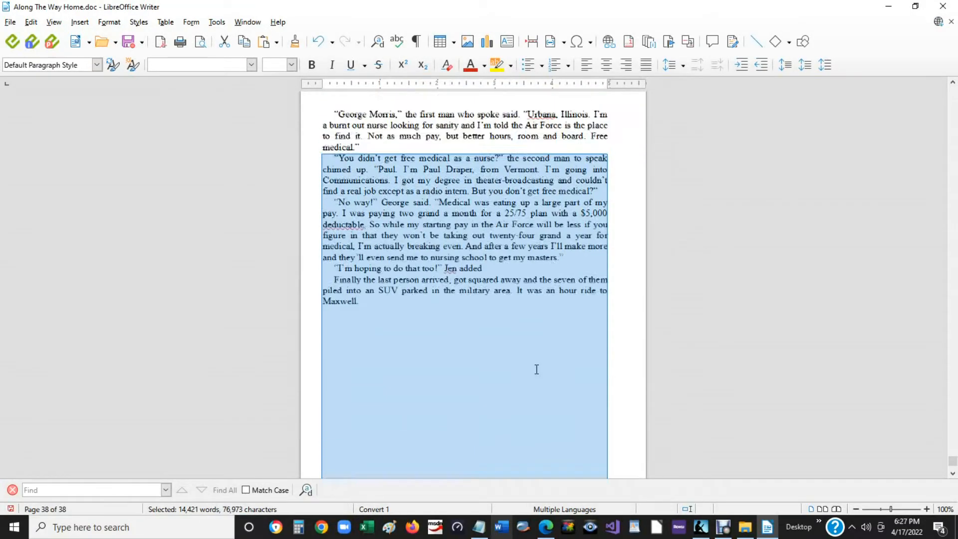
{"action": "scroll", "coordinate": [501, 360], "scroll_direction": "up", "scroll_amount": 4}
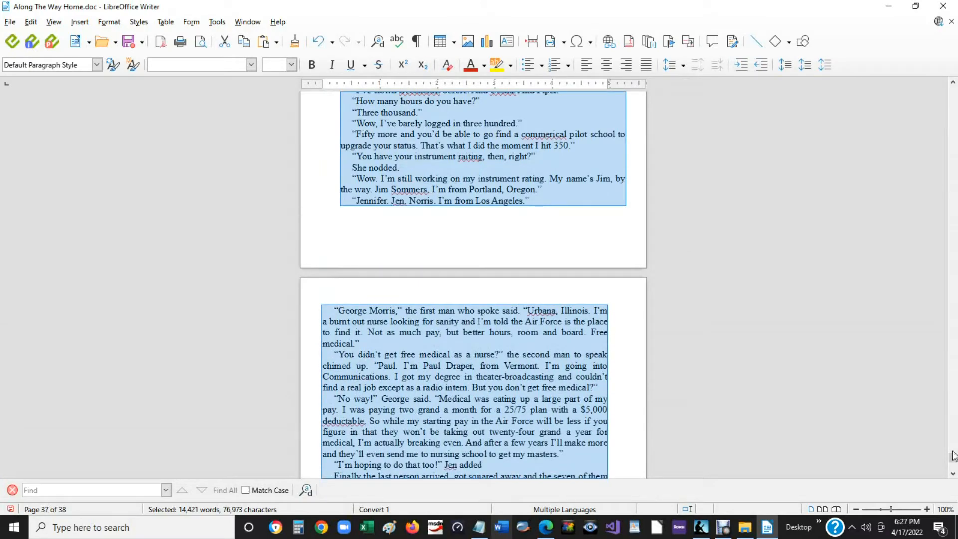
{"action": "left_click_drag", "start_coordinate": [953, 458], "coordinate": [932, 316]}
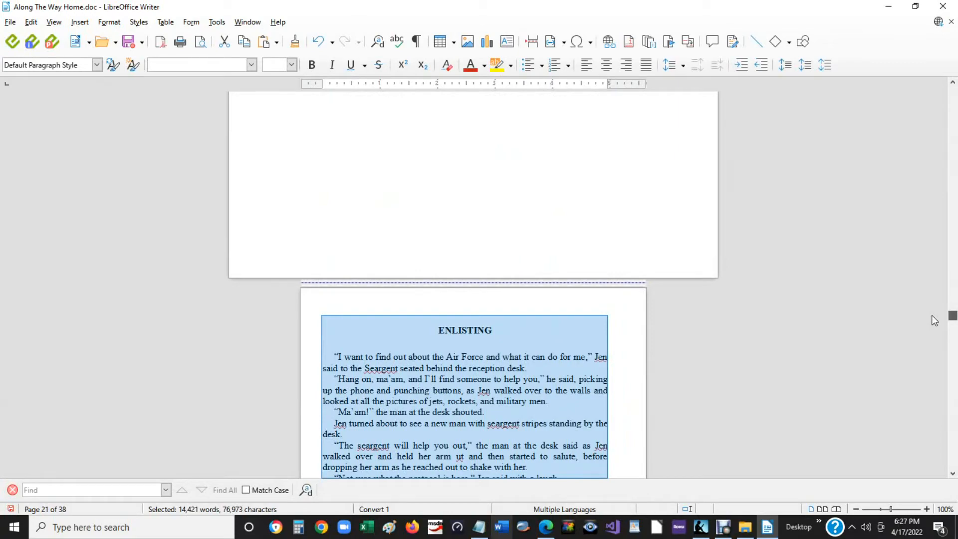
{"action": "left_click_drag", "start_coordinate": [932, 316], "coordinate": [952, 89]}
{"action": "left_click", "coordinate": [954, 342]}
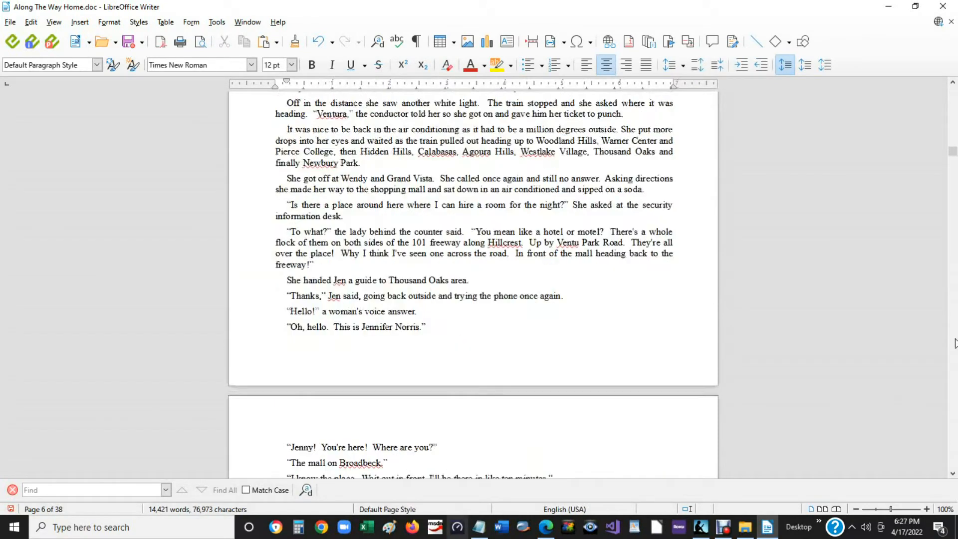
{"action": "left_click", "coordinate": [953, 342]}
{"action": "left_click", "coordinate": [954, 342]}
{"action": "left_click", "coordinate": [953, 342]}
{"action": "left_click", "coordinate": [954, 342]}
{"action": "left_click", "coordinate": [953, 343]}
{"action": "left_click", "coordinate": [953, 342]}
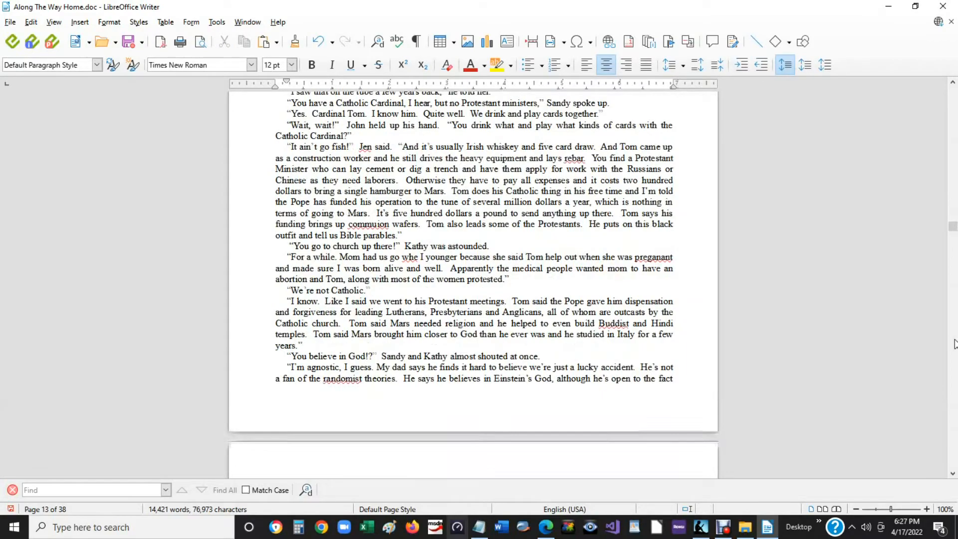
{"action": "left_click", "coordinate": [954, 343]}
{"action": "left_click", "coordinate": [953, 397]}
{"action": "left_click", "coordinate": [953, 398]}
{"action": "left_click", "coordinate": [953, 398]}
{"action": "left_click", "coordinate": [953, 400]}
{"action": "left_click", "coordinate": [954, 402]}
{"action": "left_click", "coordinate": [954, 403]}
{"action": "left_click", "coordinate": [954, 403]}
{"action": "left_click", "coordinate": [954, 403]}
{"action": "left_click", "coordinate": [954, 404]}
{"action": "left_click", "coordinate": [954, 403]}
{"action": "left_click", "coordinate": [954, 403]}
{"action": "left_click", "coordinate": [954, 404]}
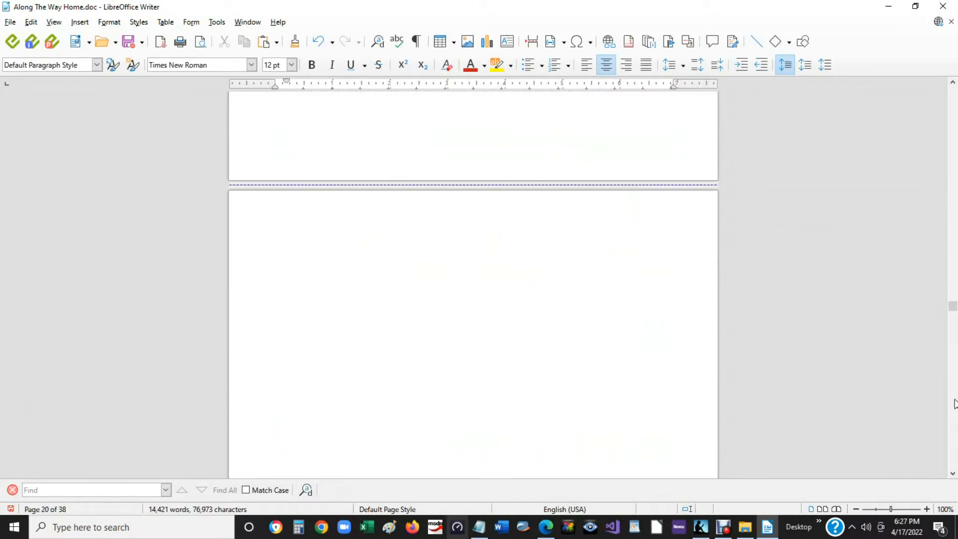
{"action": "left_click", "coordinate": [954, 403]}
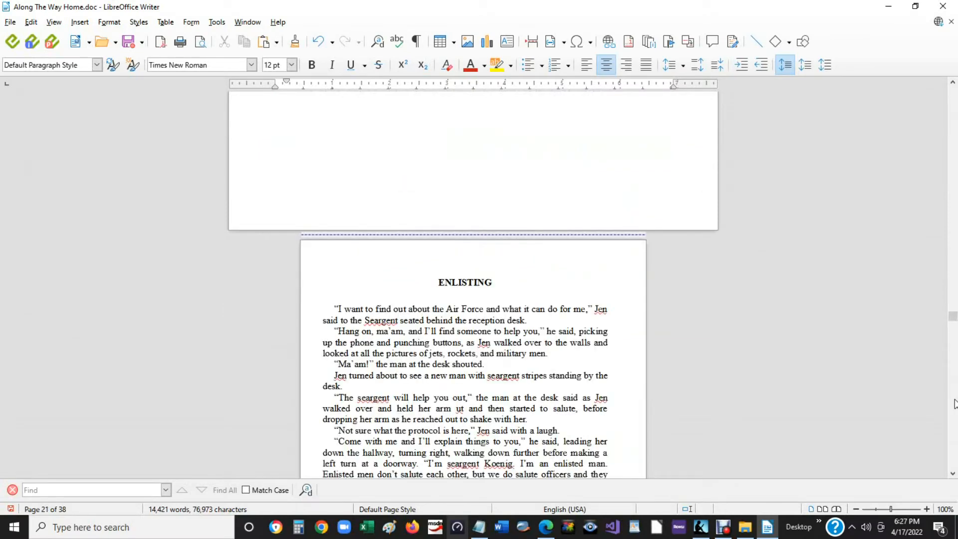
{"action": "scroll", "coordinate": [792, 396], "scroll_direction": "up", "scroll_amount": 5}
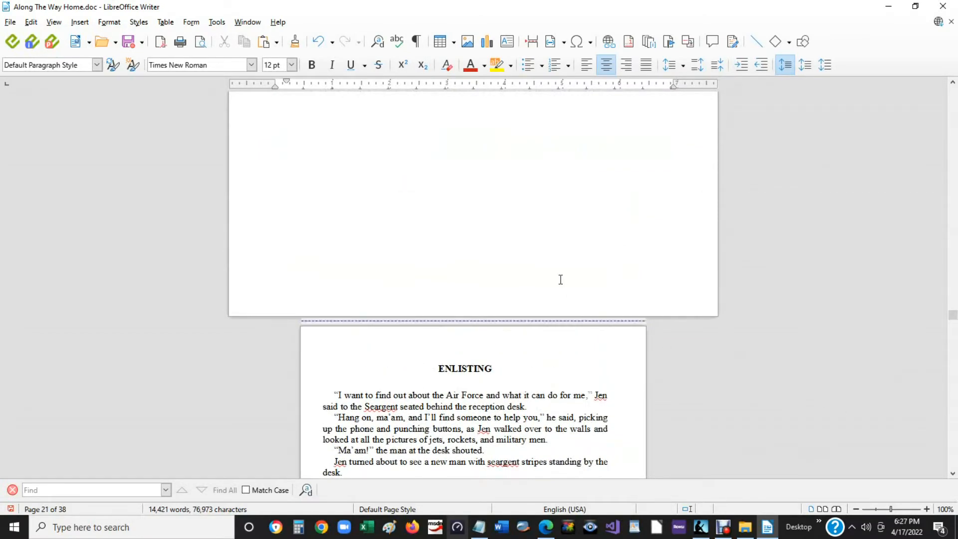
{"action": "scroll", "coordinate": [568, 265], "scroll_direction": "up", "scroll_amount": 1}
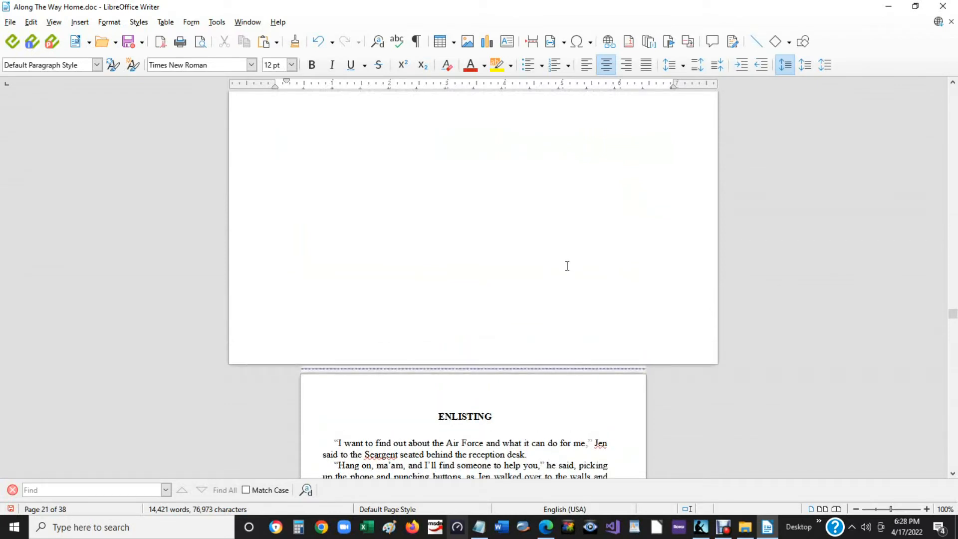
Select everything from the blank page before the ENLISTING chapter back to the book title on page 1.
{"action": "left_click", "coordinate": [567, 266]}
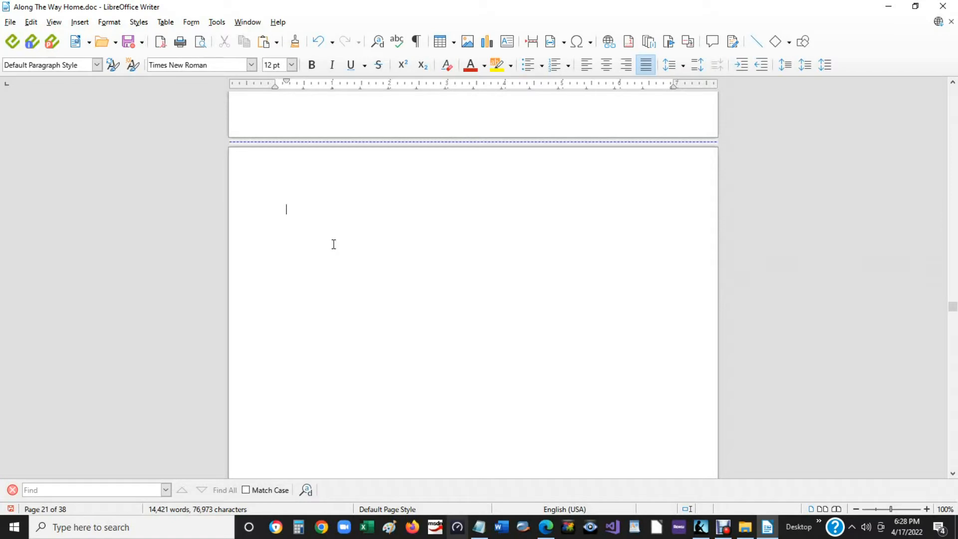
{"action": "scroll", "coordinate": [399, 213], "scroll_direction": "down", "scroll_amount": 1}
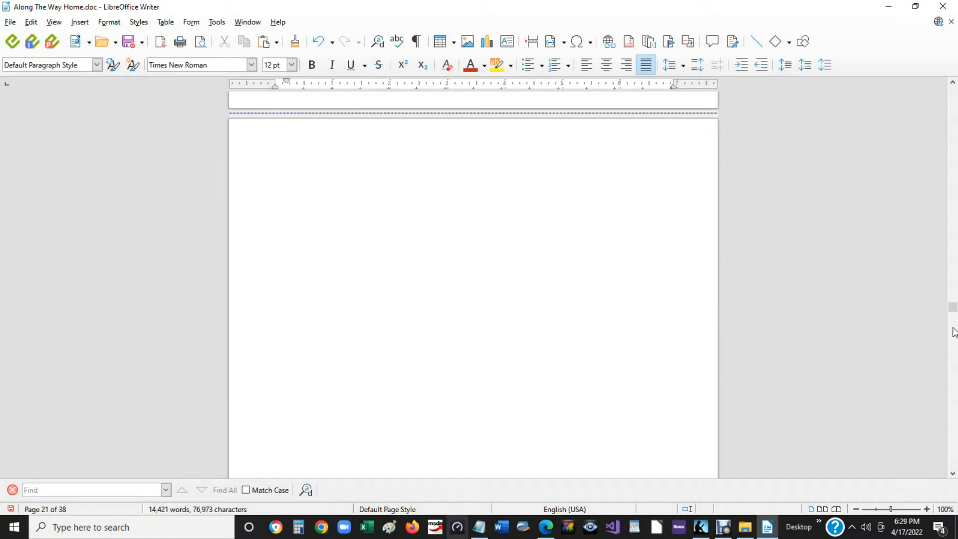
{"action": "left_click_drag", "start_coordinate": [953, 307], "coordinate": [954, 84]}
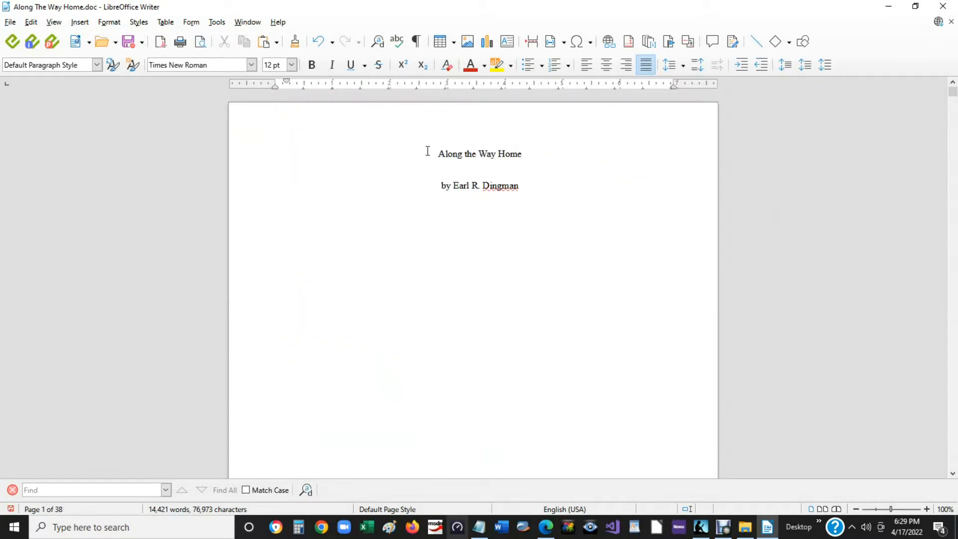
{"action": "left_click_drag", "start_coordinate": [428, 151], "coordinate": [511, 271]}
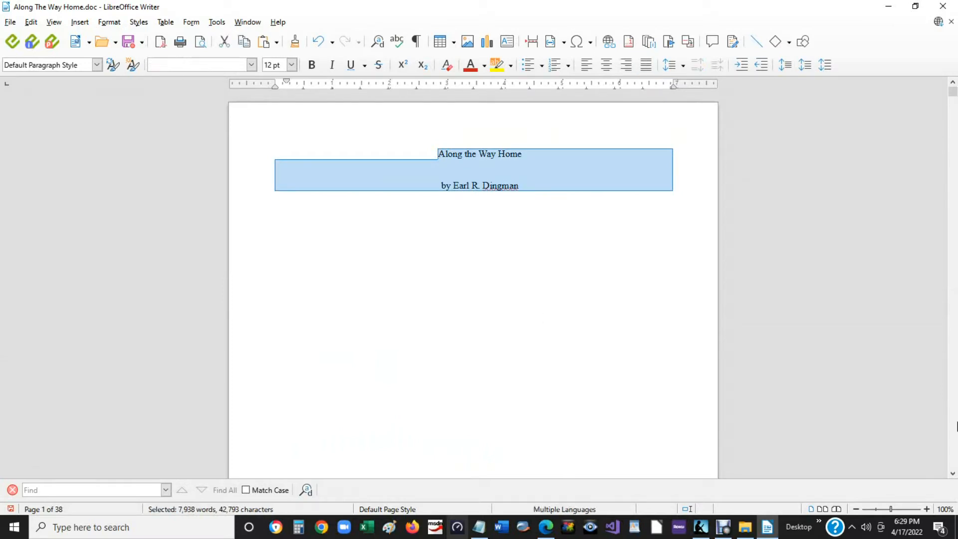
Set the selected pages' Default Page Style to 6 inches wide and 9 inches high with a Mirrored page layout.
{"action": "scroll", "coordinate": [957, 412], "scroll_direction": "down", "scroll_amount": 5}
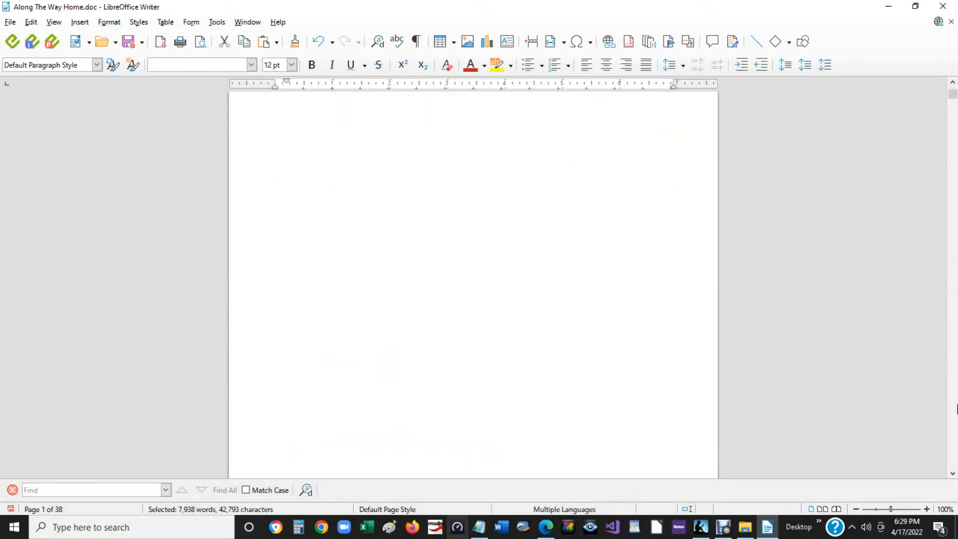
{"action": "scroll", "coordinate": [957, 412], "scroll_direction": "down", "scroll_amount": 10}
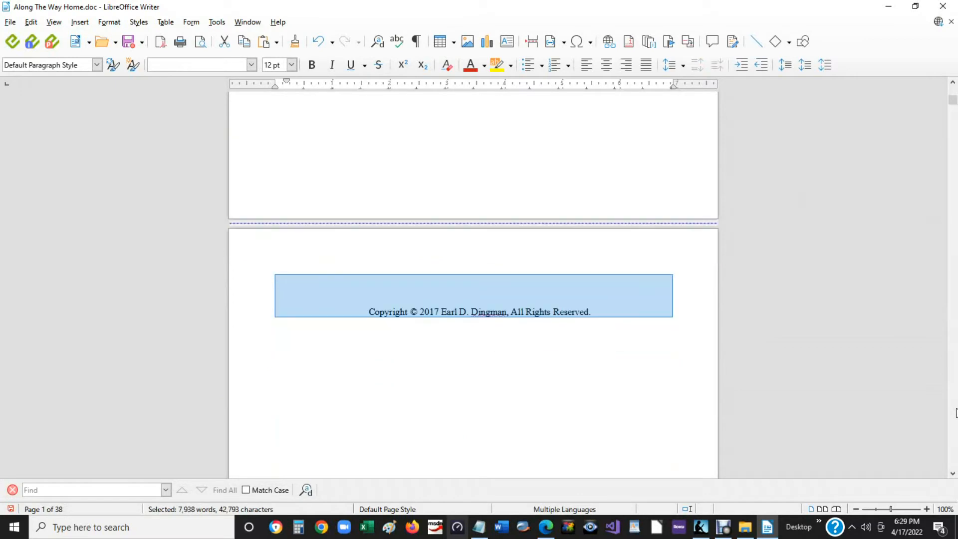
{"action": "scroll", "coordinate": [955, 412], "scroll_direction": "down", "scroll_amount": 6}
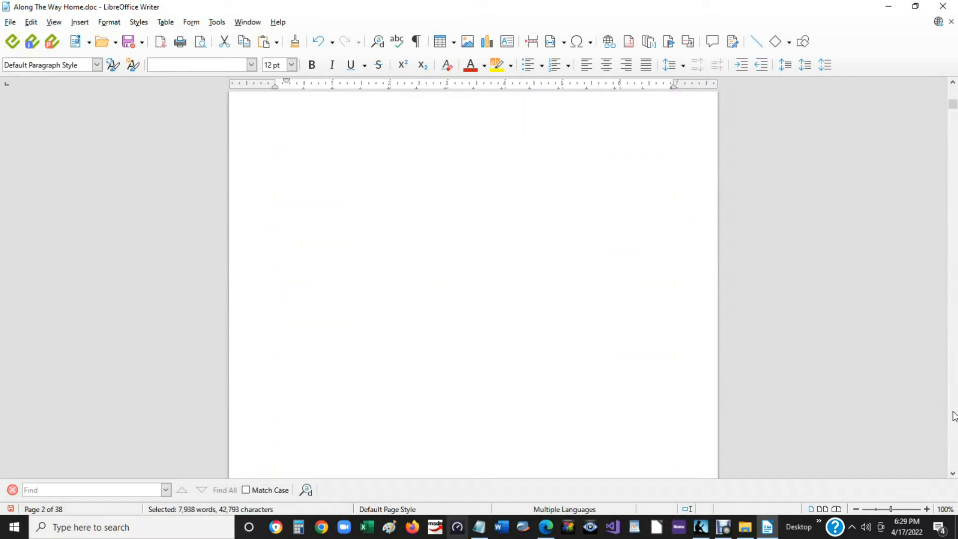
{"action": "scroll", "coordinate": [953, 416], "scroll_direction": "down", "scroll_amount": 6}
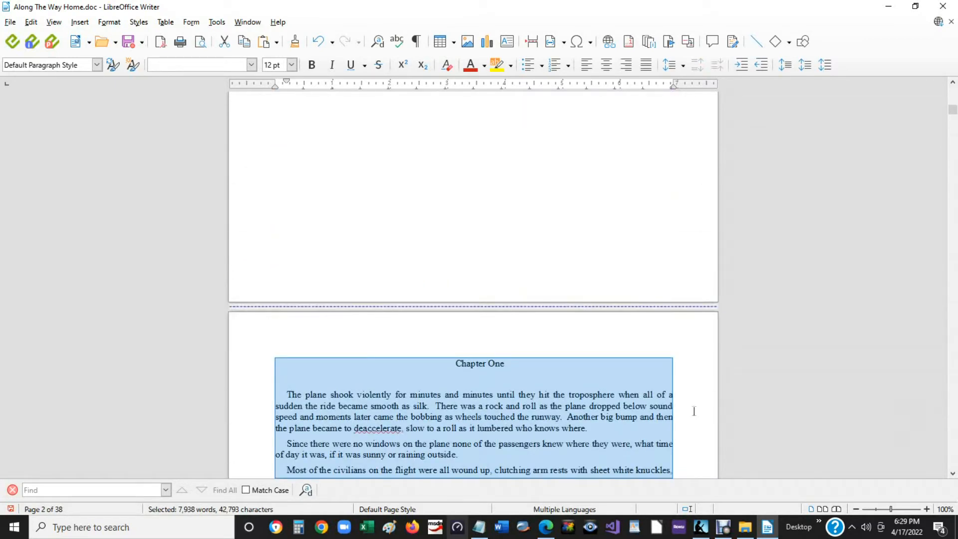
{"action": "right_click", "coordinate": [562, 394]}
{"action": "left_click", "coordinate": [603, 385]}
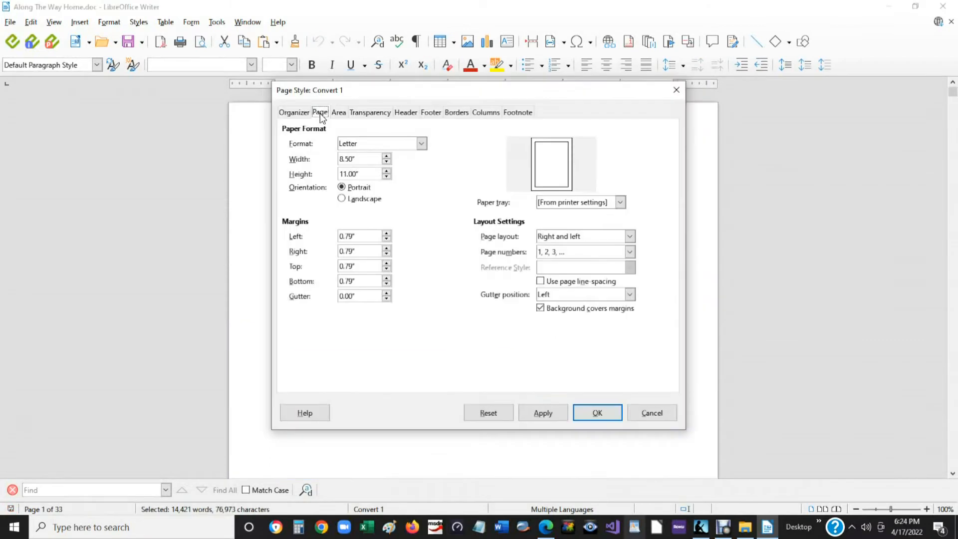
{"action": "left_click_drag", "start_coordinate": [372, 160], "coordinate": [322, 158]}
{"action": "type", "text": "6"}
{"action": "key", "text": "Tab"}
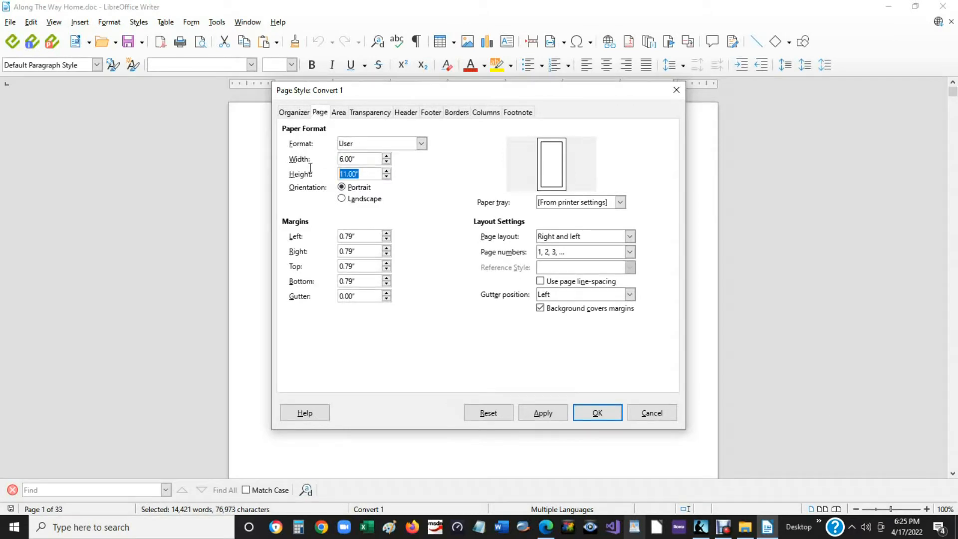
{"action": "type", "text": "9"}
{"action": "left_click", "coordinate": [631, 237]}
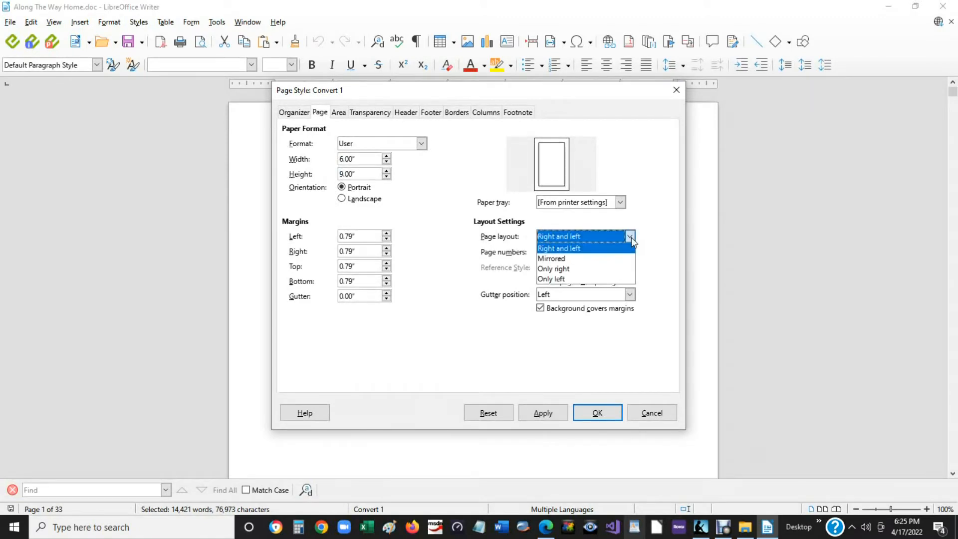
{"action": "left_click", "coordinate": [567, 257]}
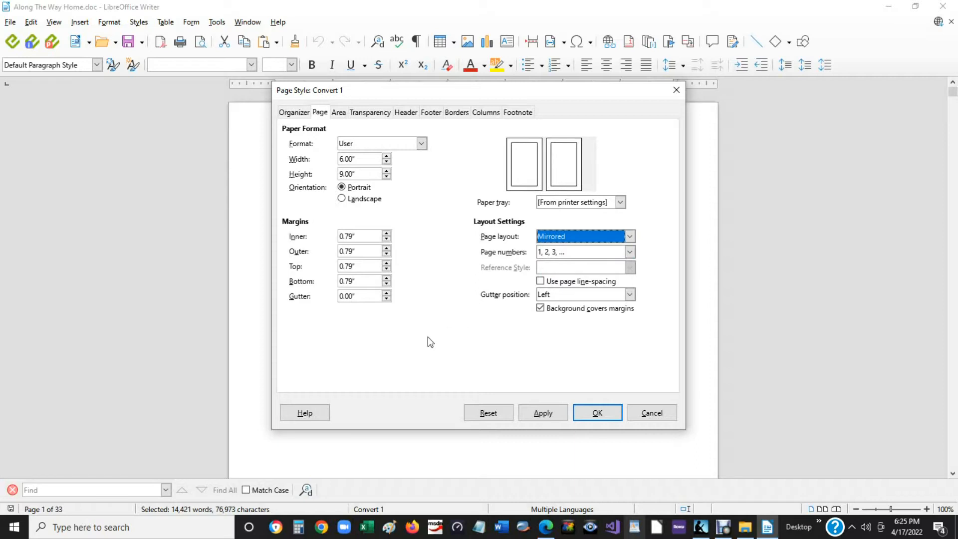
Copy the 6 x 9 inner value 0.68 from margins.txt into the Default Page Style's inner margin.
{"action": "left_click", "coordinate": [479, 528]}
{"action": "left_click_drag", "start_coordinate": [583, 148], "coordinate": [560, 148]}
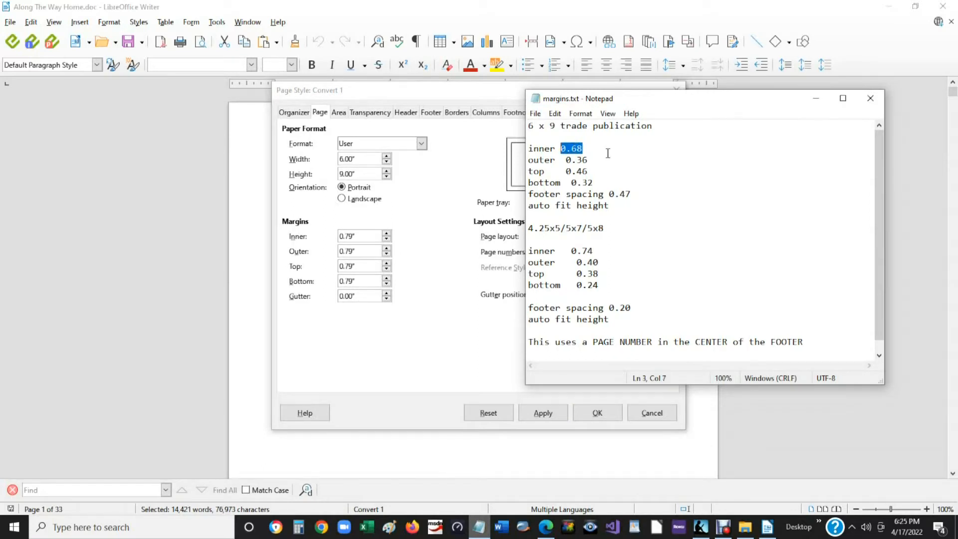
{"action": "key", "text": "ctrl+c"}
{"action": "left_click", "coordinate": [366, 235]}
{"action": "key", "text": "ctrl+v"}
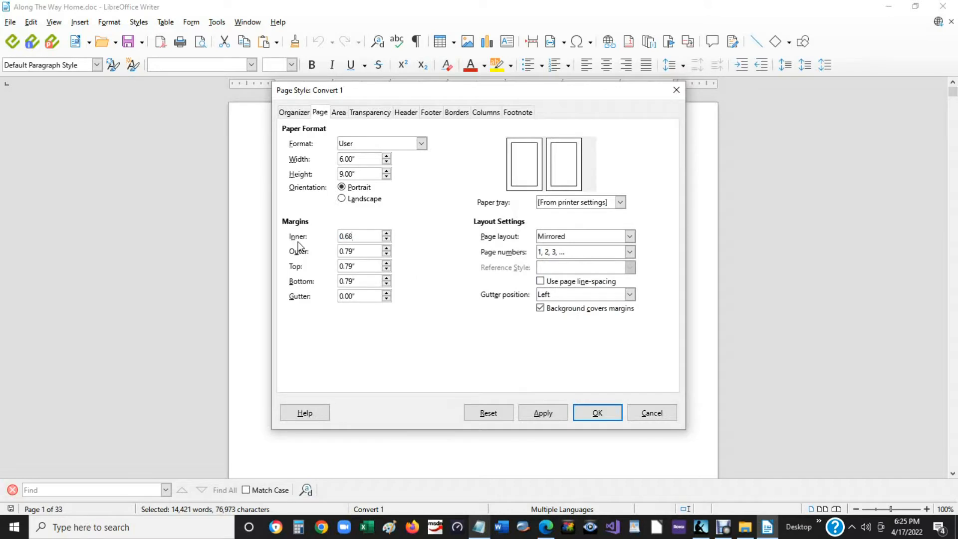
Copy the 6 x 9 outer value 0.36 from margins.txt into the Default Page Style's outer margin.
{"action": "key", "text": "alt+Tab"}
{"action": "left_click_drag", "start_coordinate": [587, 160], "coordinate": [565, 160]}
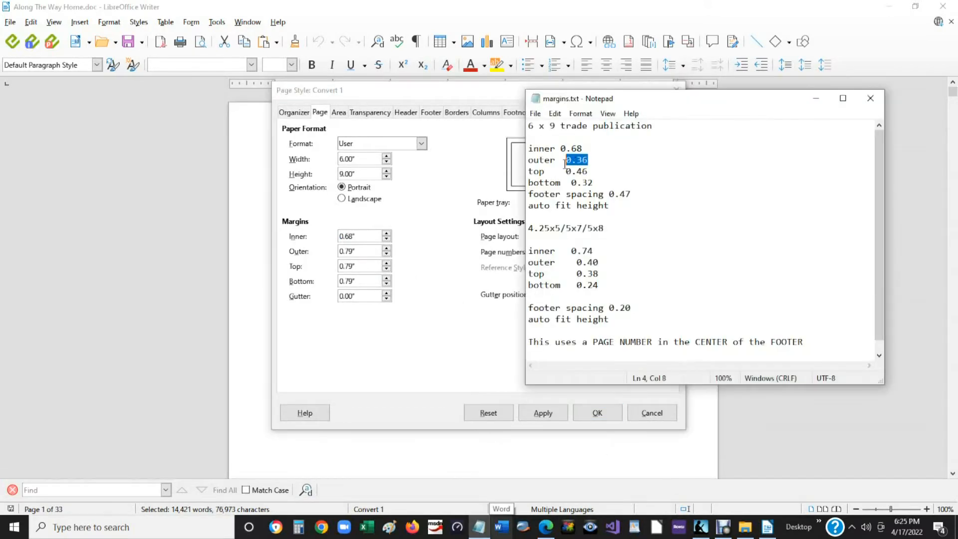
{"action": "key", "text": "ctrl+c"}
{"action": "triple_click", "coordinate": [372, 251]}
{"action": "key", "text": "ctrl+v"}
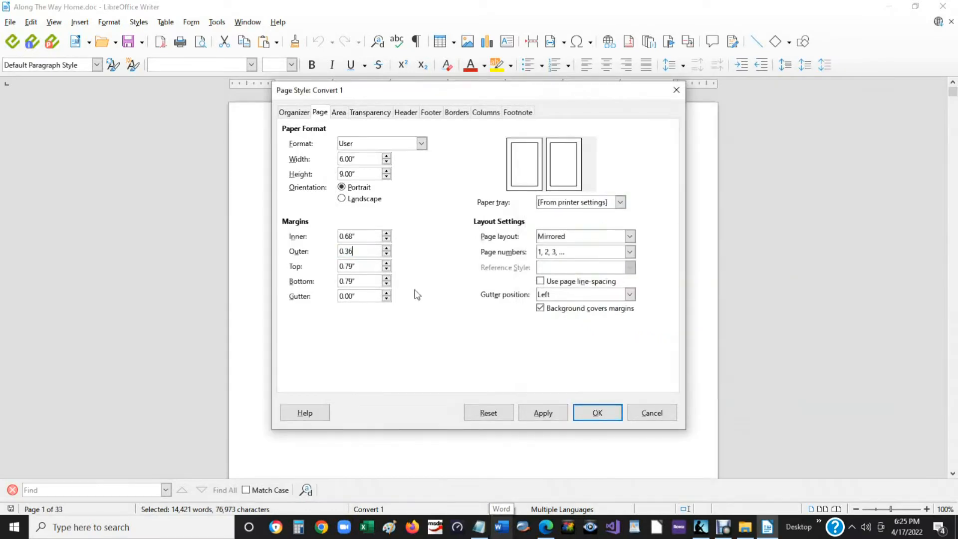
Copy the 6 x 9 top value 0.46 from margins.txt into the Default Page Style's top margin.
{"action": "key", "text": "alt+Tab"}
{"action": "left_click_drag", "start_coordinate": [587, 171], "coordinate": [566, 171]}
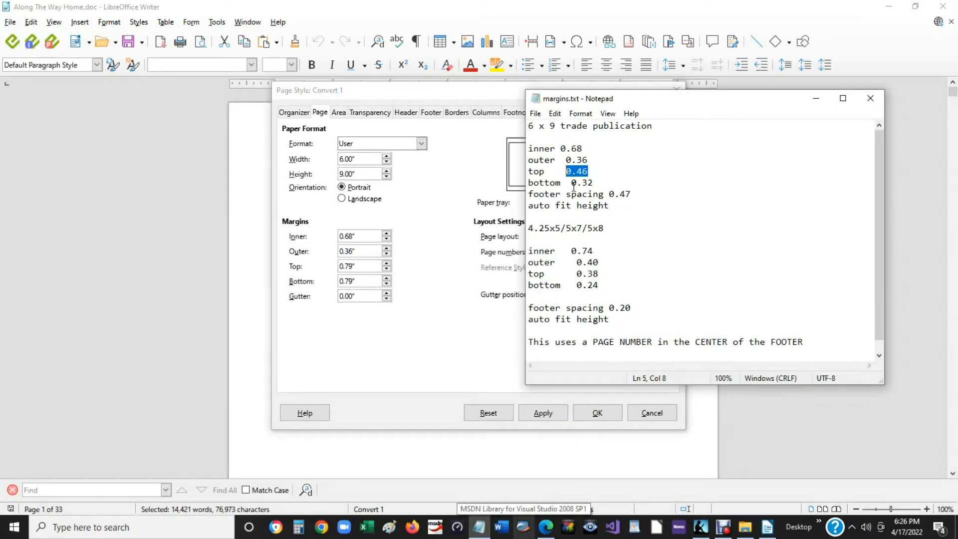
{"action": "key", "text": "ctrl+c"}
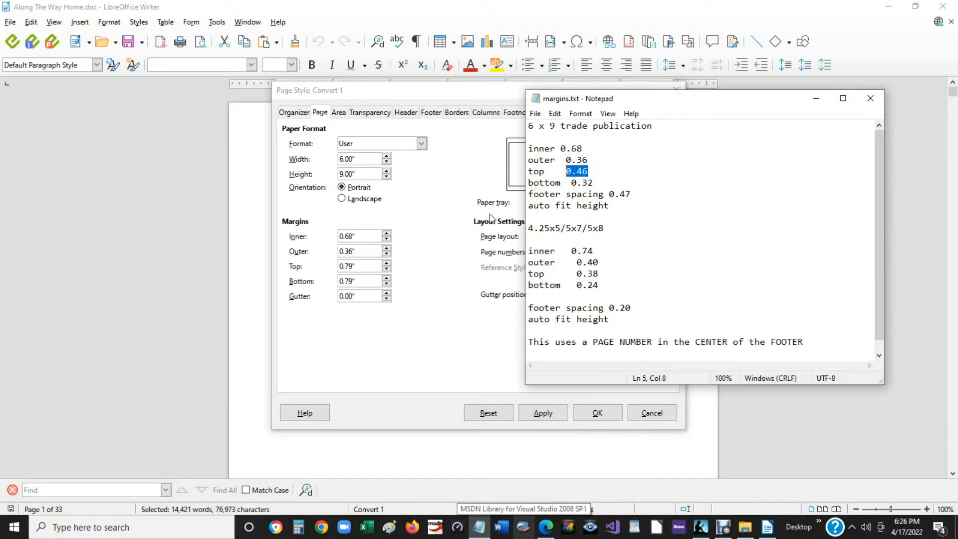
{"action": "triple_click", "coordinate": [348, 266]}
{"action": "key", "text": "ctrl+v"}
Copy the 6 x 9 bottom value 0.32 from margins.txt into the Default Page Style's bottom margin.
{"action": "key", "text": "alt+Tab"}
{"action": "left_click_drag", "start_coordinate": [594, 182], "coordinate": [571, 182]}
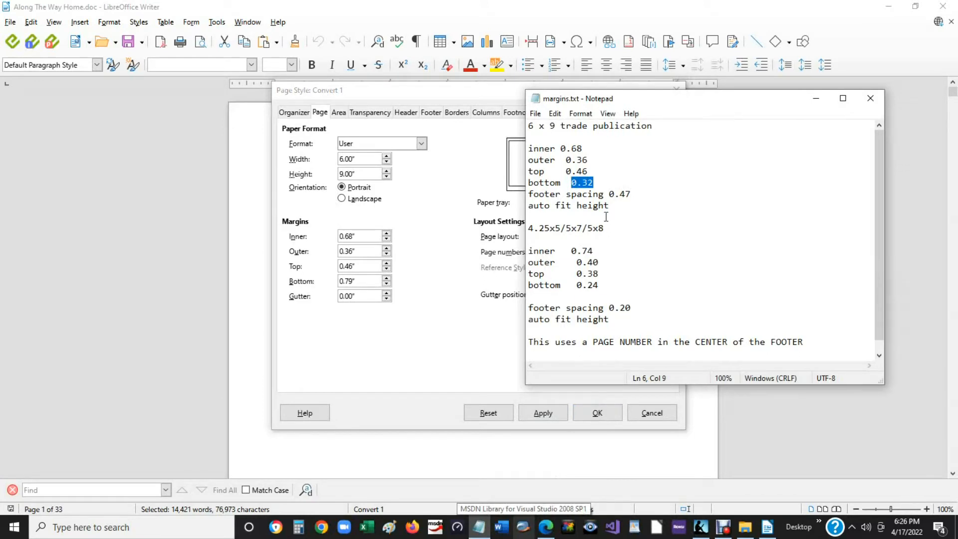
{"action": "key", "text": "ctrl+c"}
{"action": "triple_click", "coordinate": [362, 282]}
{"action": "key", "text": "ctrl+v"}
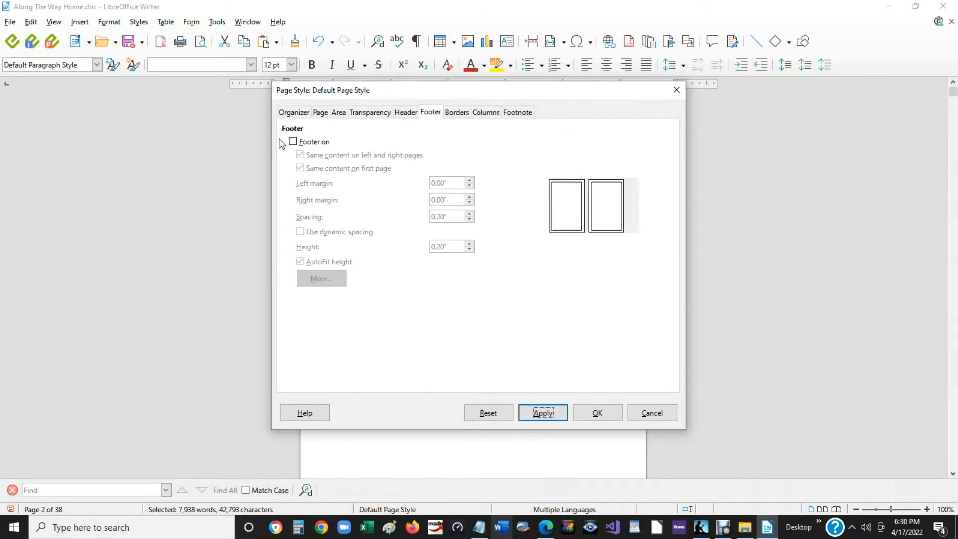
Turn on the Default Page Style's footer and copy the 6 x 9 footer spacing 0.47 from margins.txt into its spacing.
{"action": "left_click", "coordinate": [293, 142]}
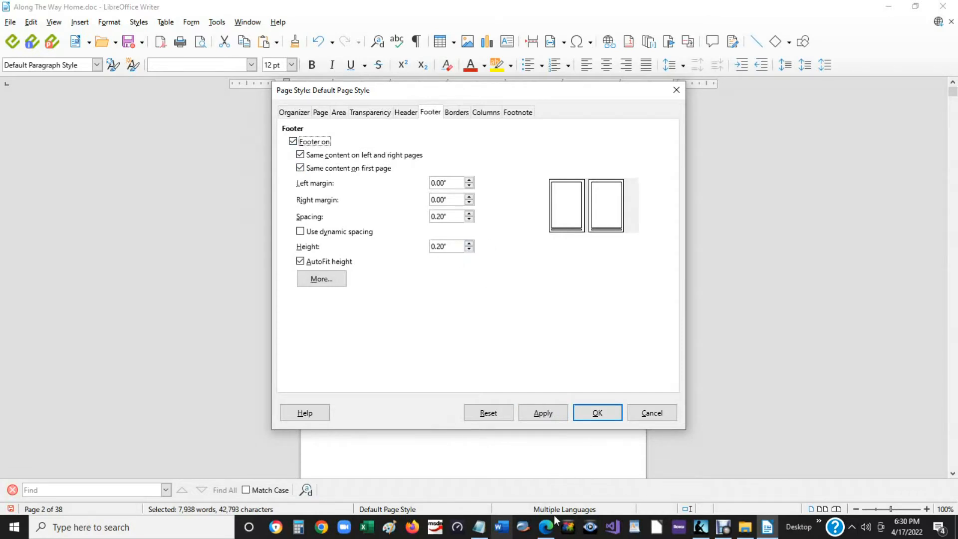
{"action": "left_click", "coordinate": [478, 526]}
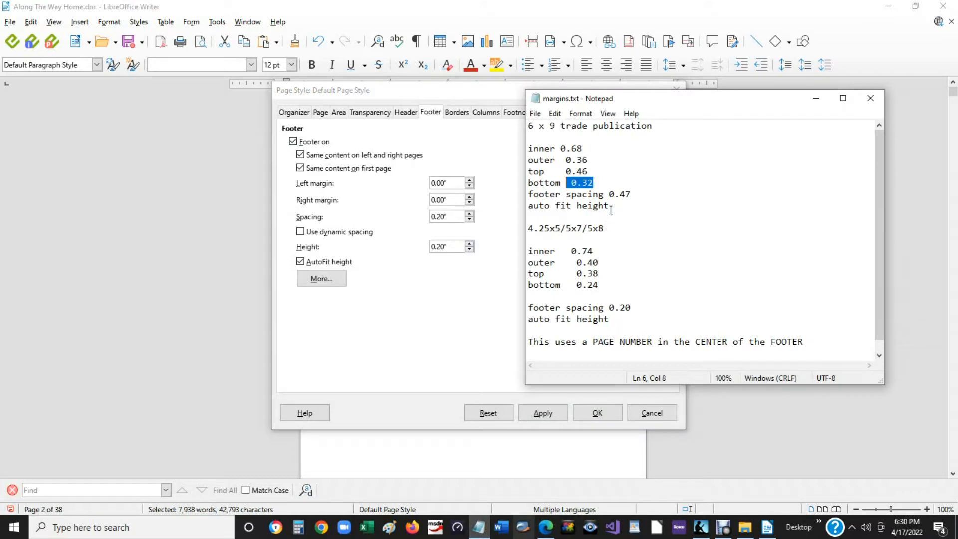
{"action": "left_click_drag", "start_coordinate": [638, 194], "coordinate": [609, 195]}
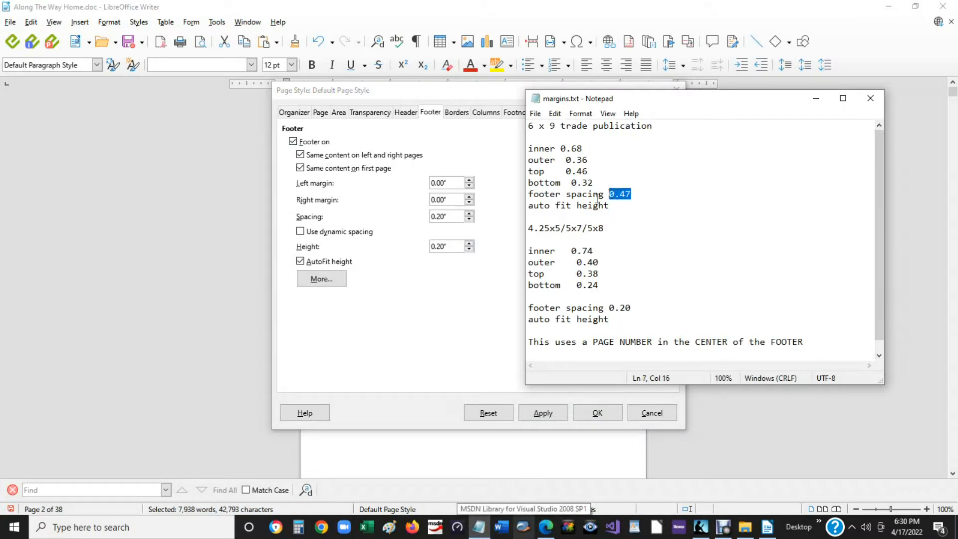
{"action": "double_click", "coordinate": [449, 221]}
{"action": "key", "text": "ctrl+v"}
Reduce the footer height to 0.04" with AutoFit height on, and apply the page style settings.
{"action": "left_click", "coordinate": [469, 249]}
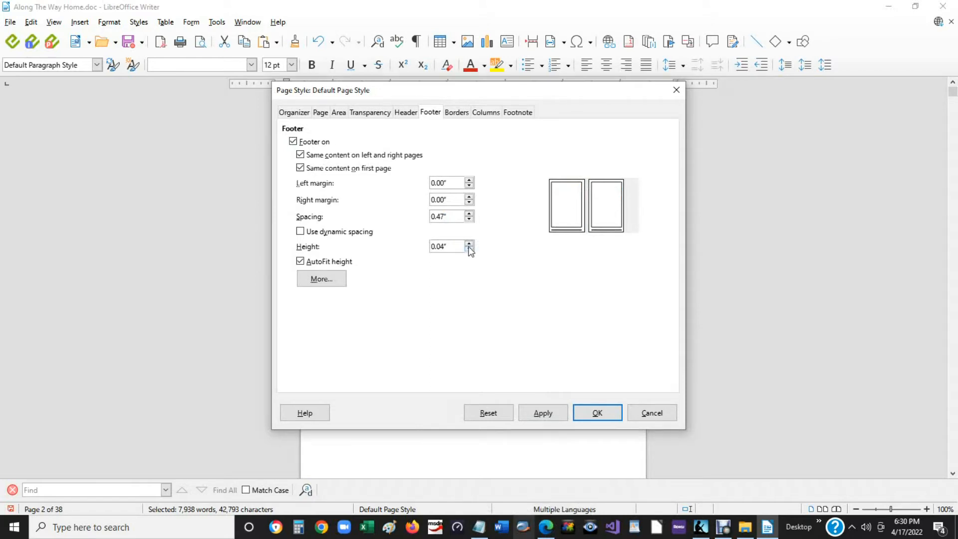
{"action": "left_click", "coordinate": [560, 416]}
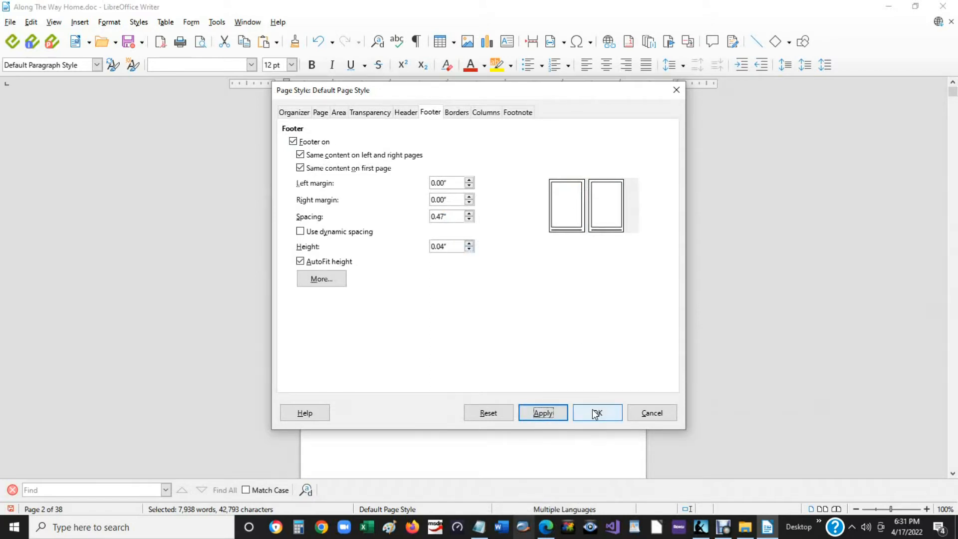
{"action": "left_click", "coordinate": [595, 414]}
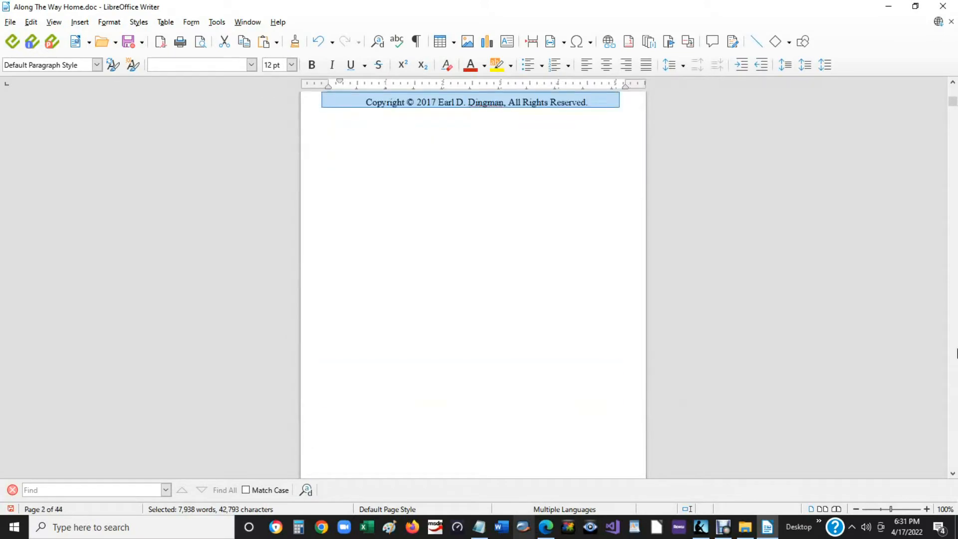
Examine the manuscript's pages for the new page size, mirrored margins and footer space, ending at Chapter One.
{"action": "scroll", "coordinate": [956, 353], "scroll_direction": "down", "scroll_amount": 20}
{"action": "scroll", "coordinate": [957, 353], "scroll_direction": "down", "scroll_amount": 20}
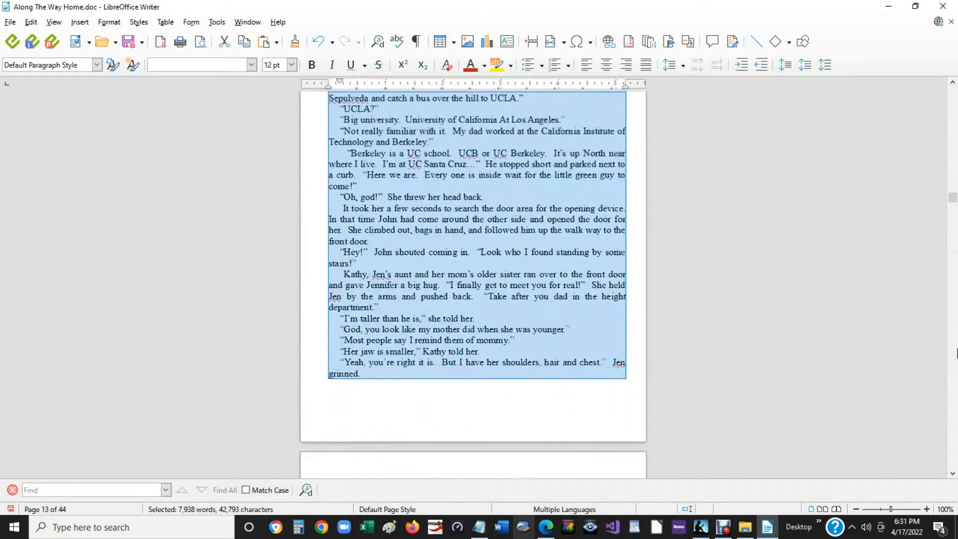
{"action": "scroll", "coordinate": [956, 353], "scroll_direction": "down", "scroll_amount": 20}
{"action": "scroll", "coordinate": [957, 353], "scroll_direction": "down", "scroll_amount": 20}
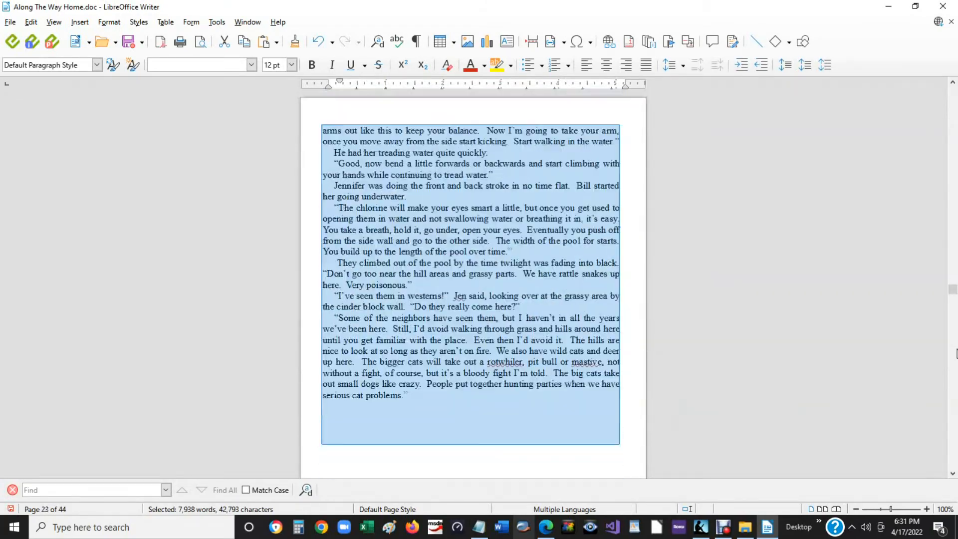
{"action": "scroll", "coordinate": [956, 353], "scroll_direction": "down", "scroll_amount": 20}
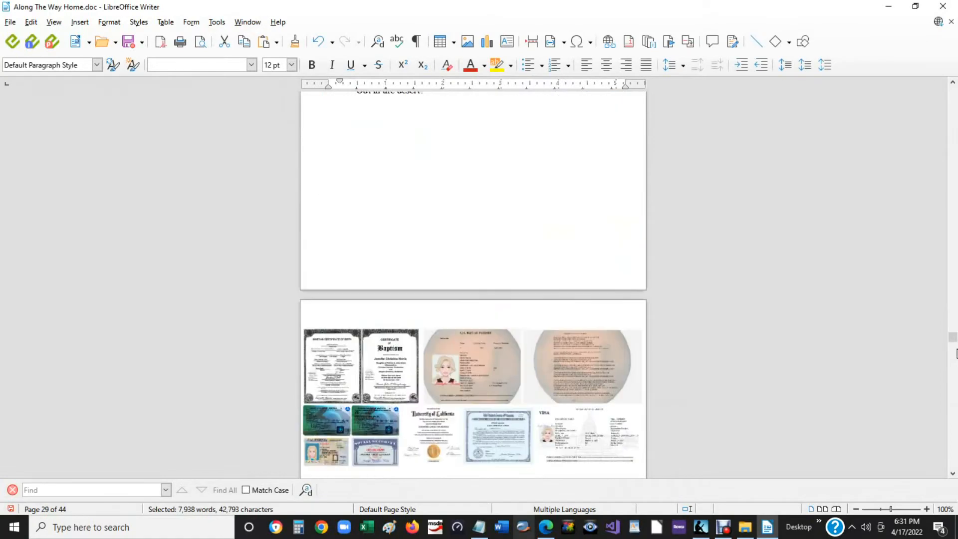
{"action": "scroll", "coordinate": [956, 353], "scroll_direction": "down", "scroll_amount": 6}
{"action": "left_click_drag", "start_coordinate": [950, 345], "coordinate": [951, 82]}
{"action": "scroll", "coordinate": [956, 349], "scroll_direction": "down", "scroll_amount": 12}
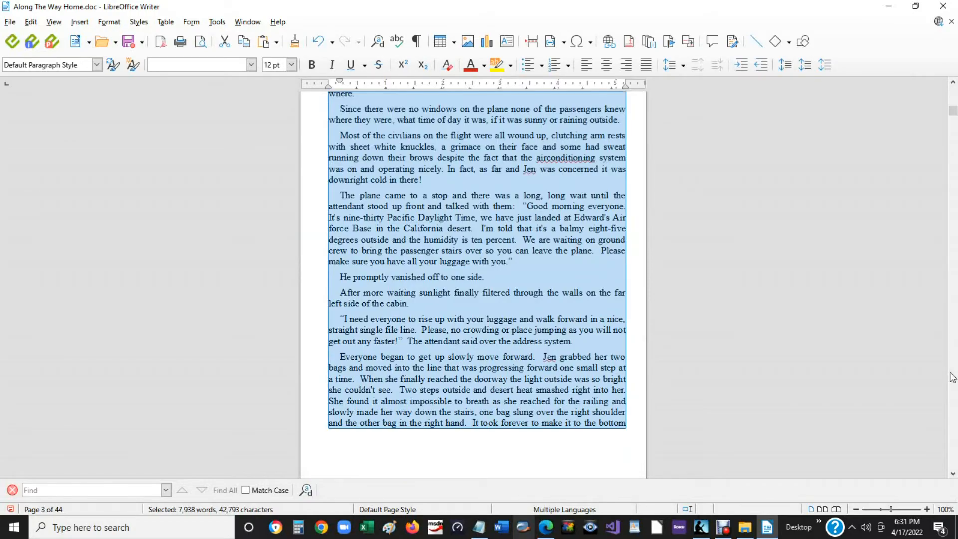
{"action": "scroll", "coordinate": [768, 324], "scroll_direction": "up", "scroll_amount": 5}
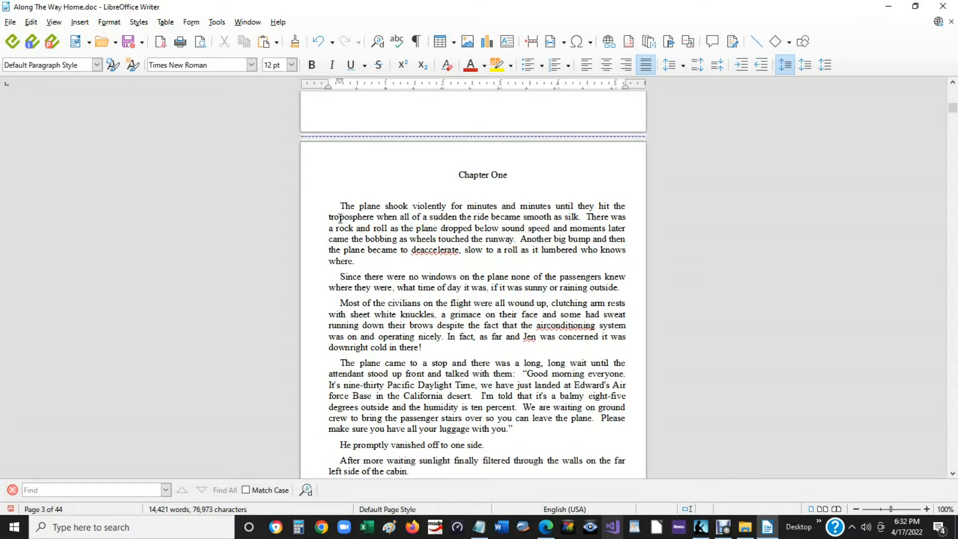
For the entire manuscript text, set a 0.20" first-line indent and suppress spacing between paragraphs of the same style.
{"action": "key", "text": "ctrl+a"}
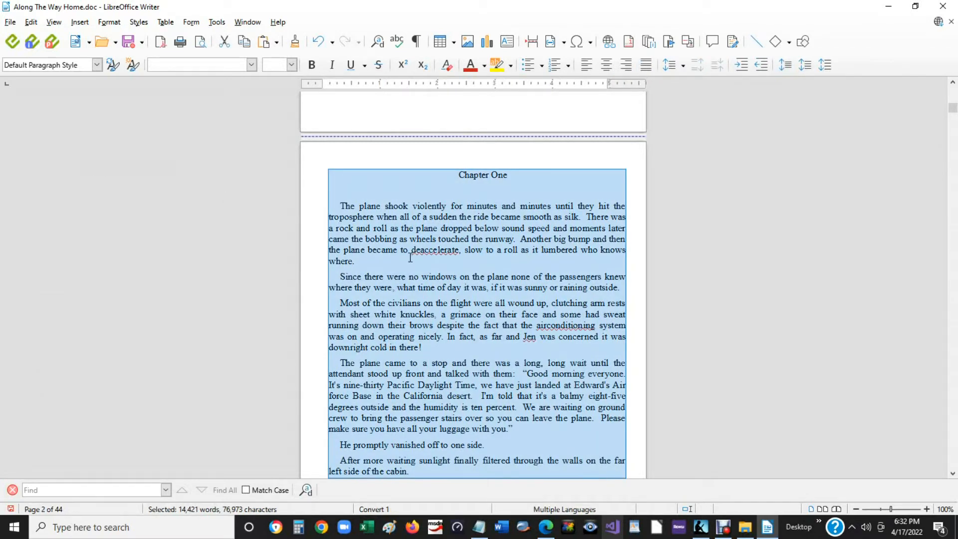
{"action": "right_click", "coordinate": [455, 274]}
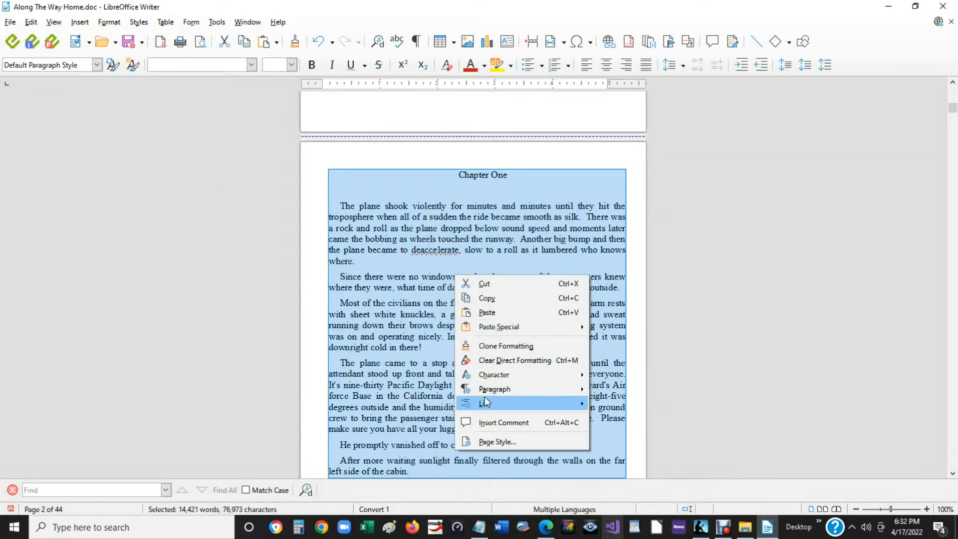
{"action": "mouse_move", "coordinate": [496, 393]}
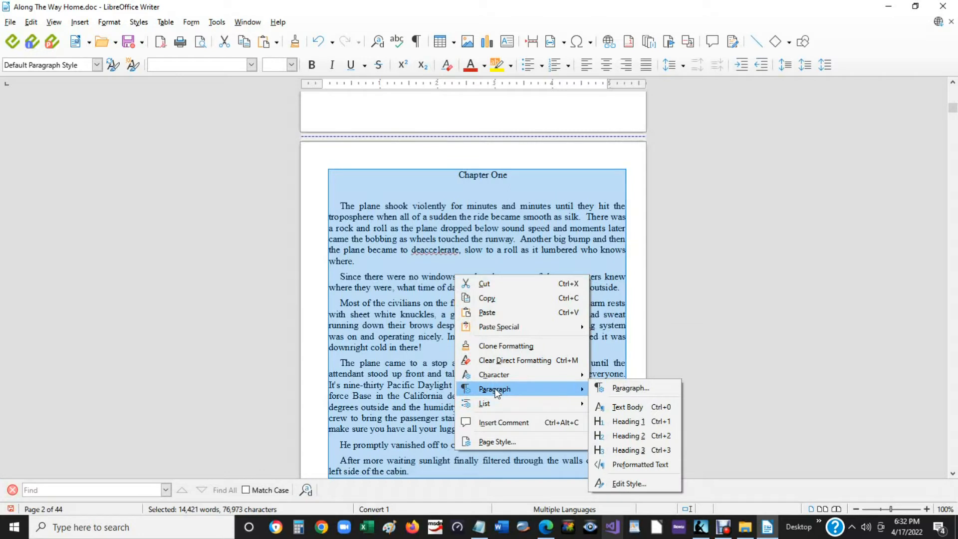
{"action": "left_click", "coordinate": [105, 24]}
{"action": "left_click", "coordinate": [107, 23]}
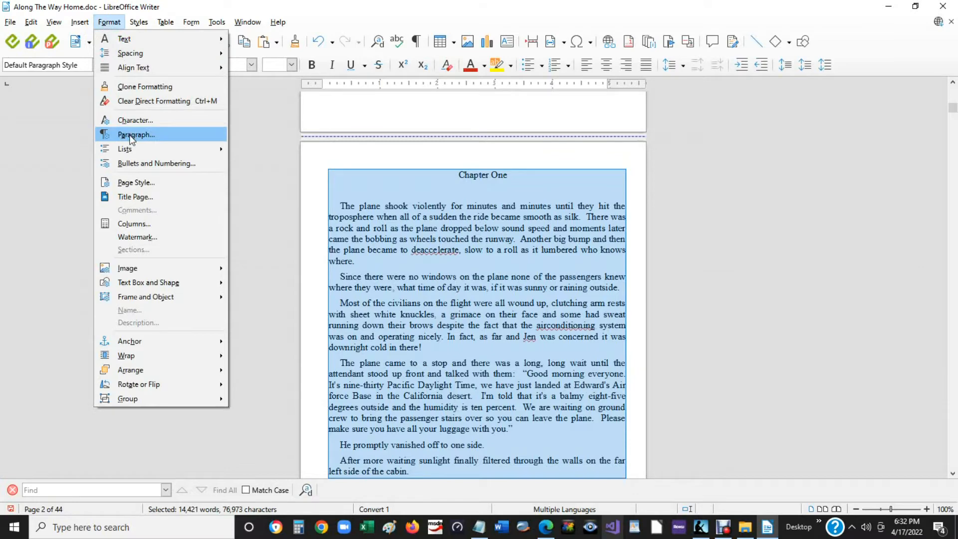
{"action": "left_click", "coordinate": [185, 134]}
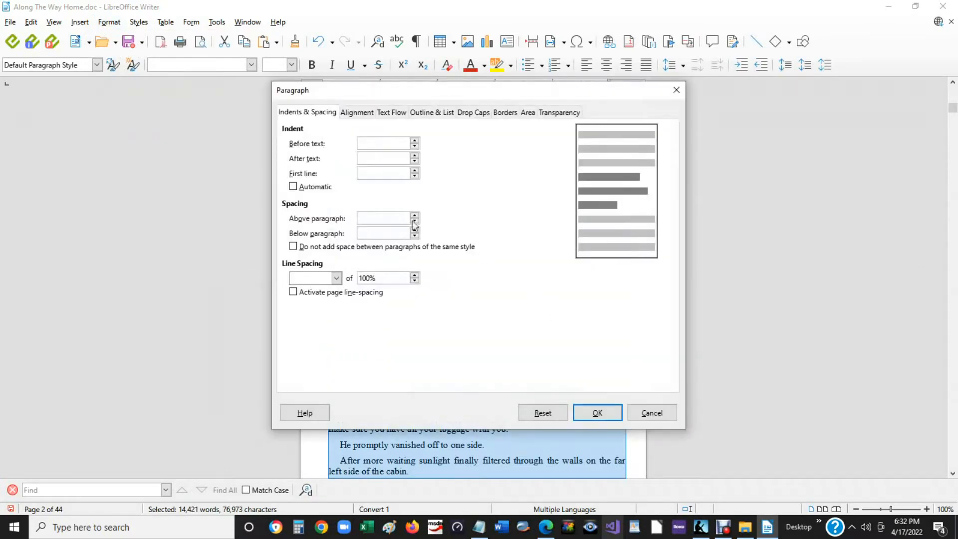
{"action": "left_click", "coordinate": [415, 170]}
{"action": "left_click", "coordinate": [415, 171]}
{"action": "left_click", "coordinate": [414, 171]}
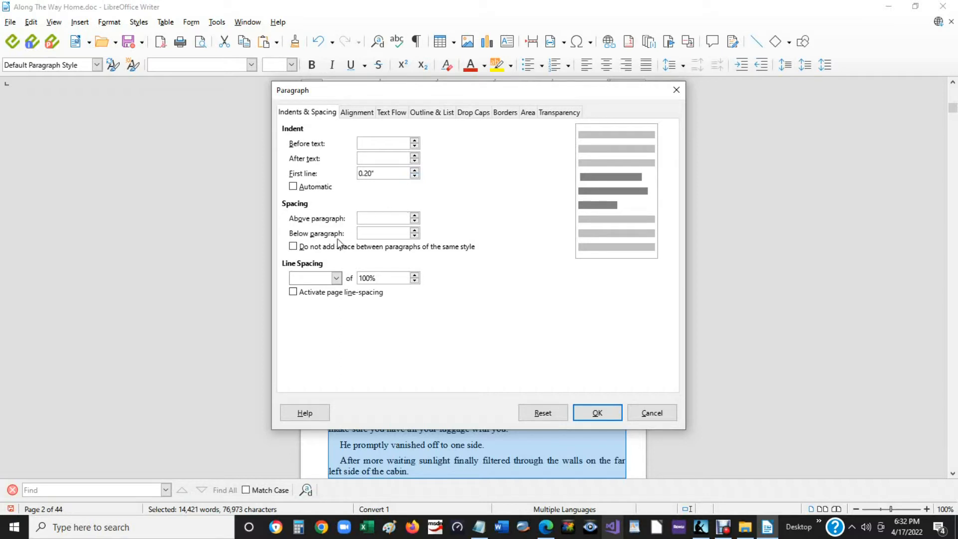
{"action": "left_click", "coordinate": [294, 247]}
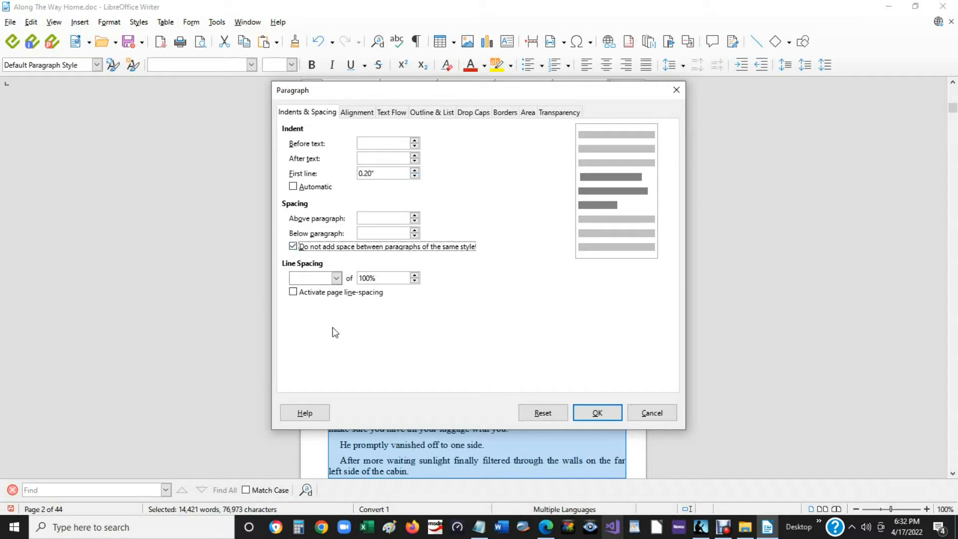
Set the line spacing of the selected text to At least 0.08" and apply the paragraph formatting.
{"action": "left_click", "coordinate": [336, 278]}
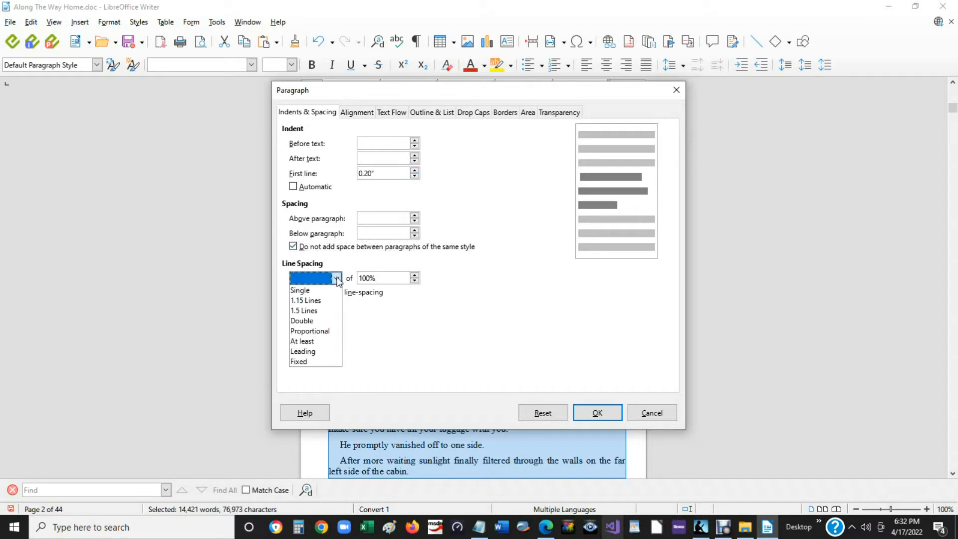
{"action": "left_click", "coordinate": [311, 342]}
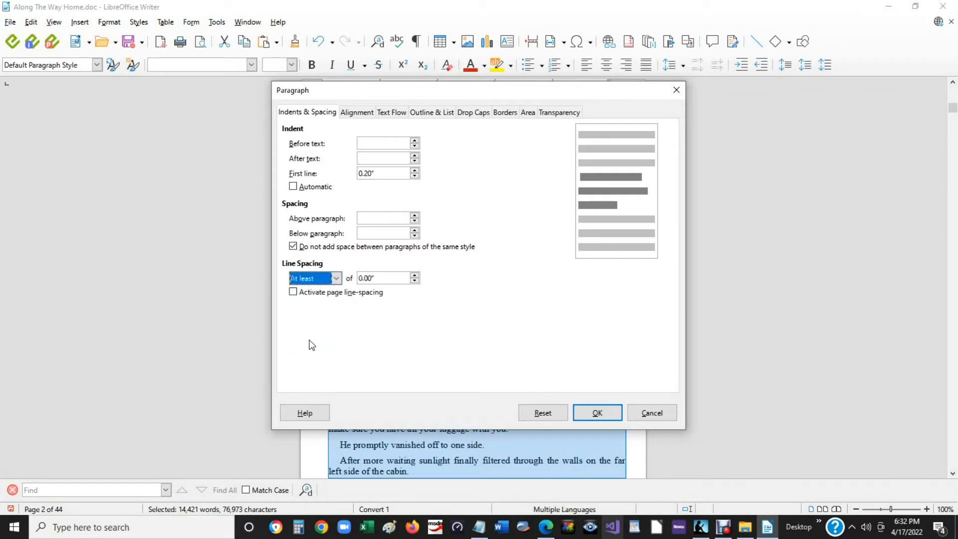
{"action": "left_click", "coordinate": [415, 276]}
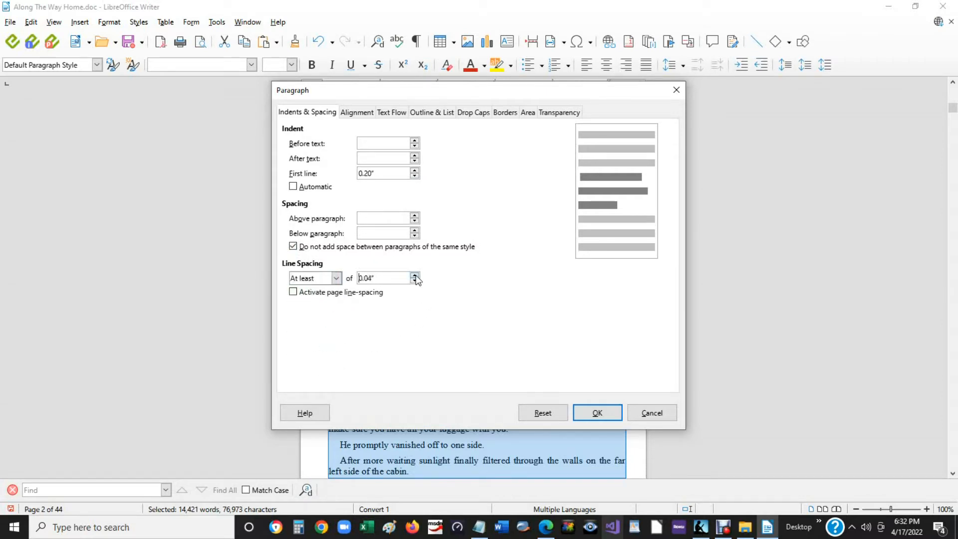
{"action": "left_click", "coordinate": [415, 275]}
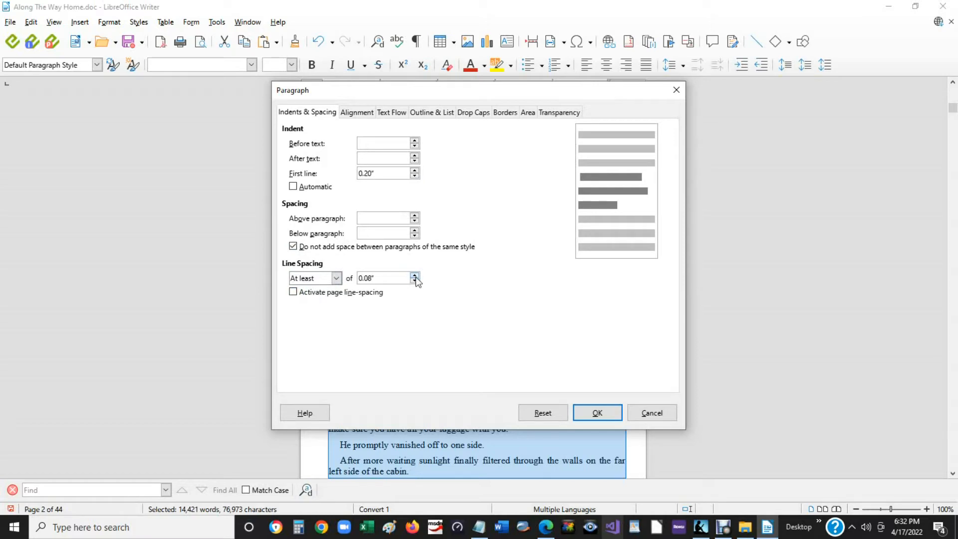
{"action": "left_click", "coordinate": [597, 413]}
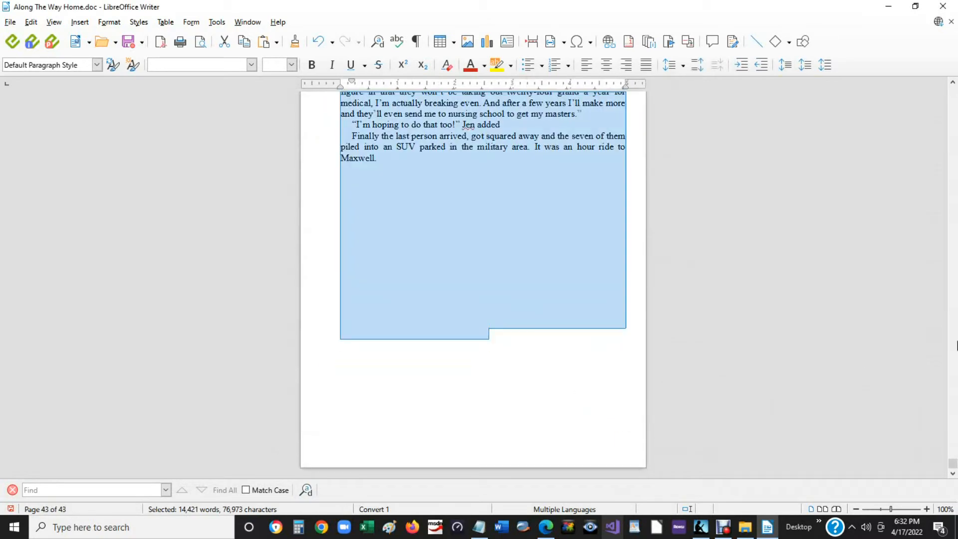
Deselect the text and examine the paragraph indents and spacing in Chapter One.
{"action": "left_click_drag", "start_coordinate": [952, 464], "coordinate": [953, 109]}
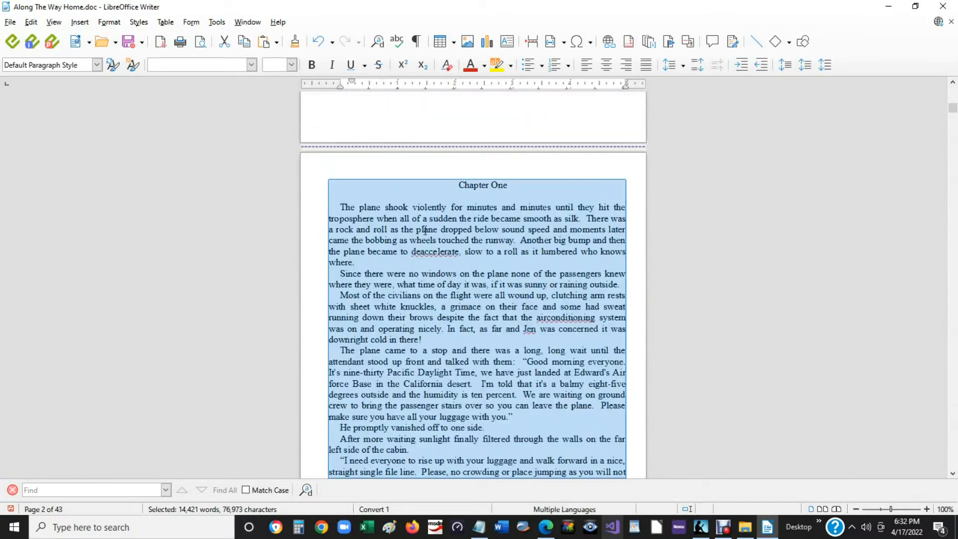
{"action": "left_click", "coordinate": [726, 293]}
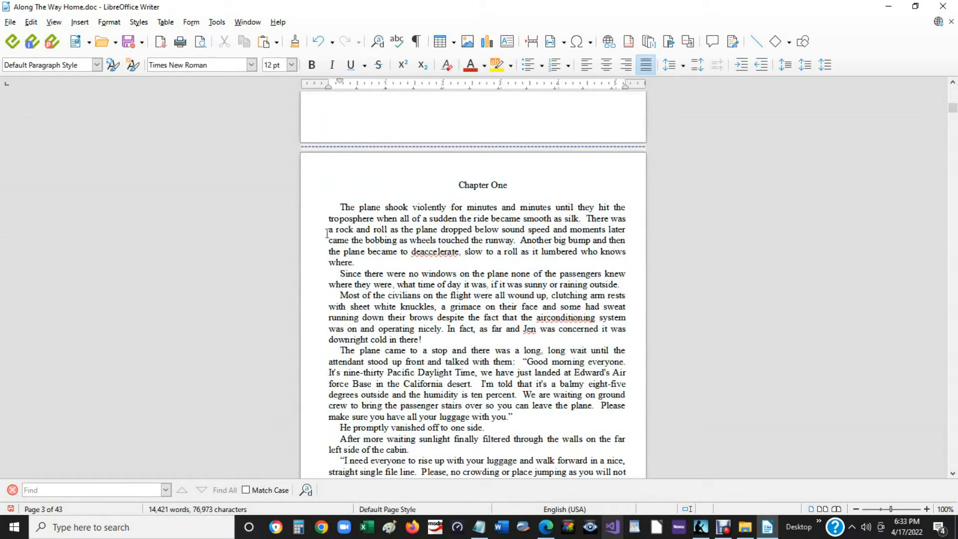
{"action": "scroll", "coordinate": [383, 268], "scroll_direction": "down", "scroll_amount": 2}
{"action": "scroll", "coordinate": [383, 268], "scroll_direction": "down", "scroll_amount": 10}
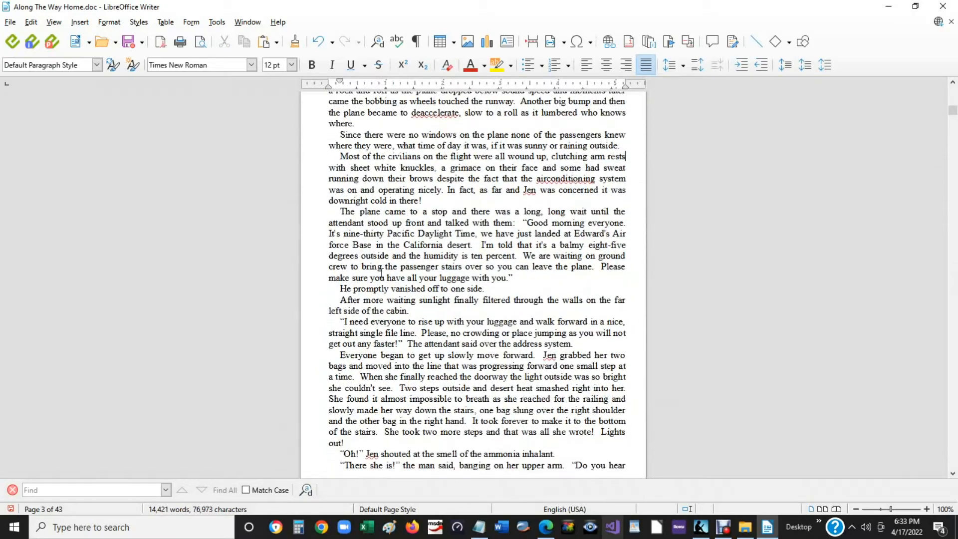
{"action": "scroll", "coordinate": [382, 272], "scroll_direction": "down", "scroll_amount": 3}
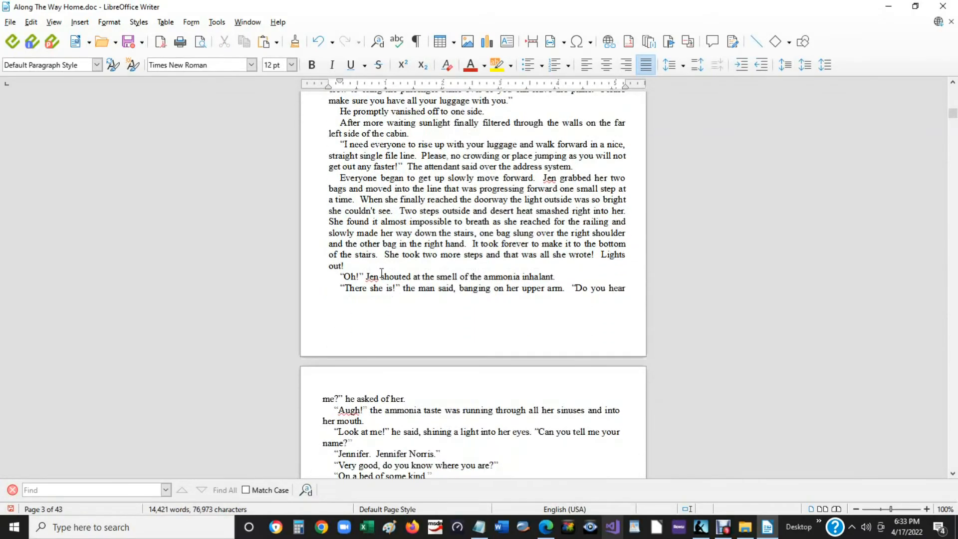
{"action": "scroll", "coordinate": [381, 273], "scroll_direction": "up", "scroll_amount": 9}
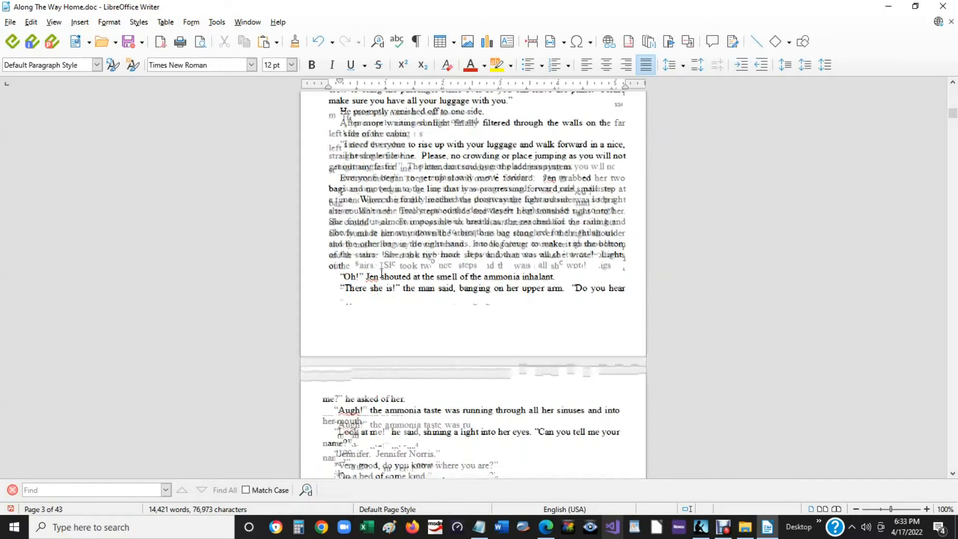
{"action": "scroll", "coordinate": [377, 272], "scroll_direction": "up", "scroll_amount": 10}
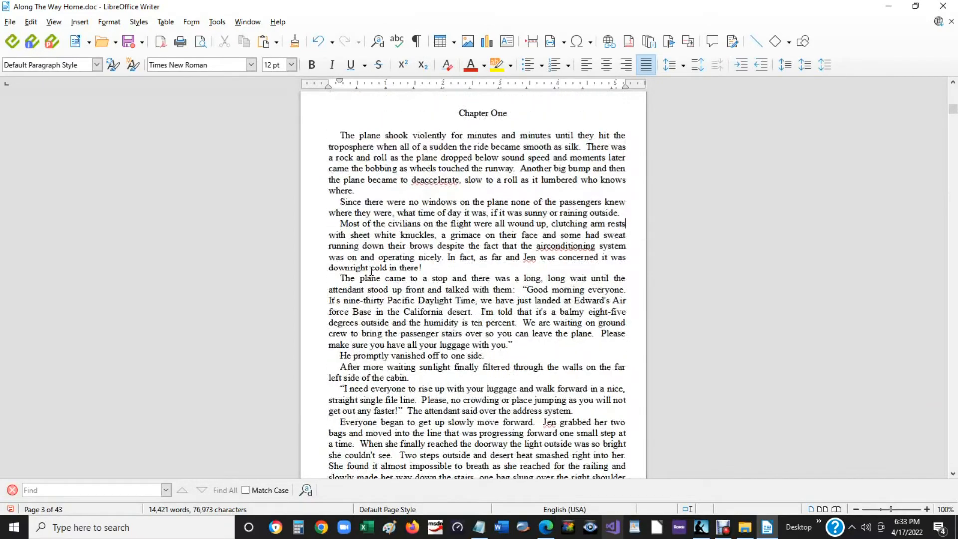
Format the title "Along the Way Home" on the first page as 24 pt bold.
{"action": "scroll", "coordinate": [364, 271], "scroll_direction": "up", "scroll_amount": 20}
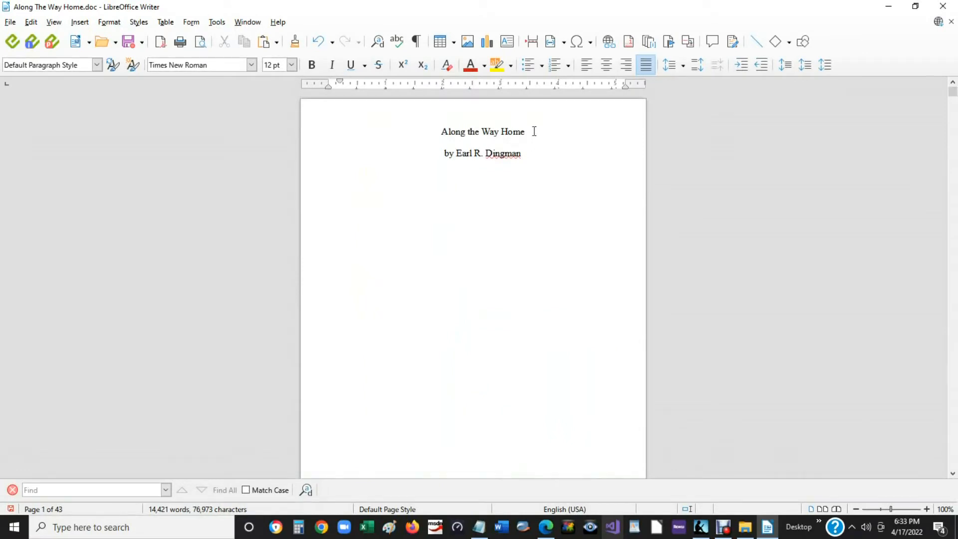
{"action": "left_click_drag", "start_coordinate": [533, 133], "coordinate": [413, 130]}
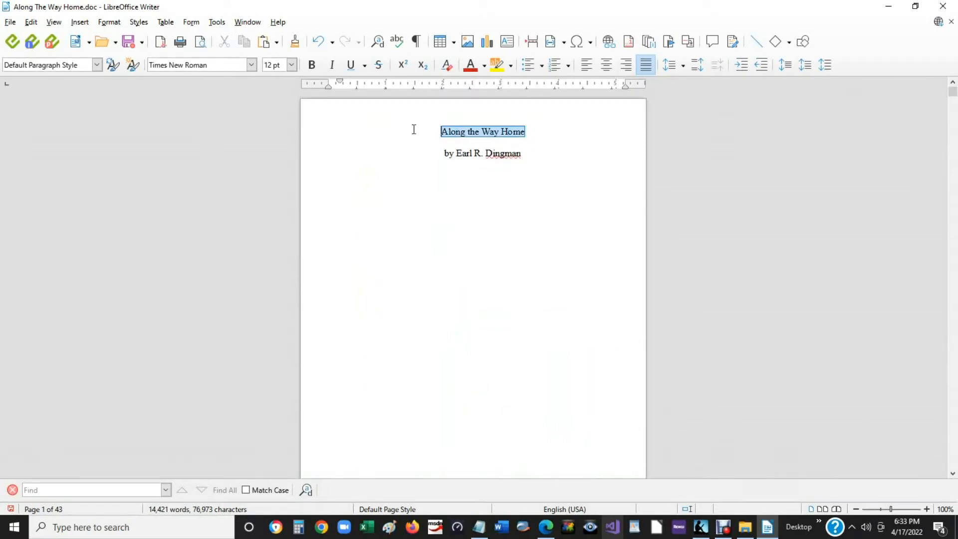
{"action": "left_click", "coordinate": [291, 65]}
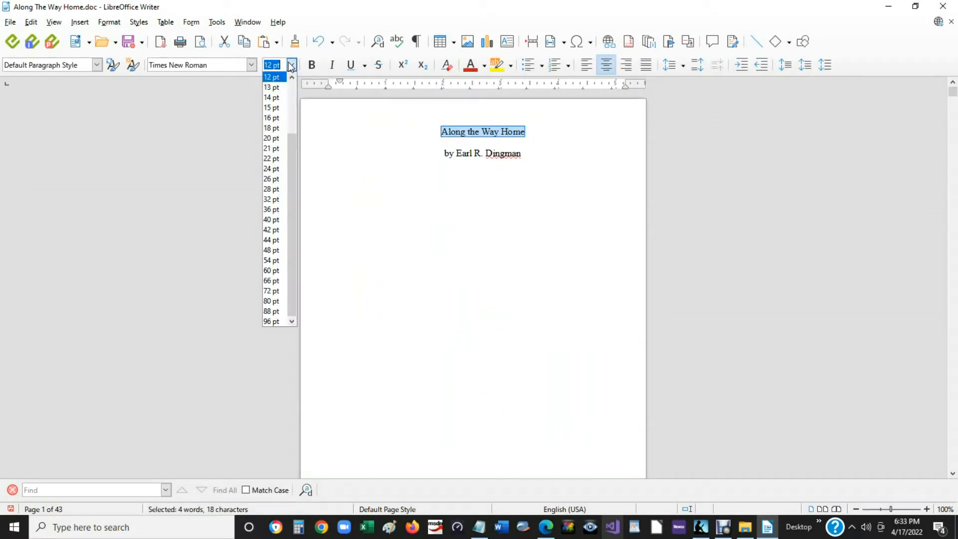
{"action": "left_click", "coordinate": [269, 169]}
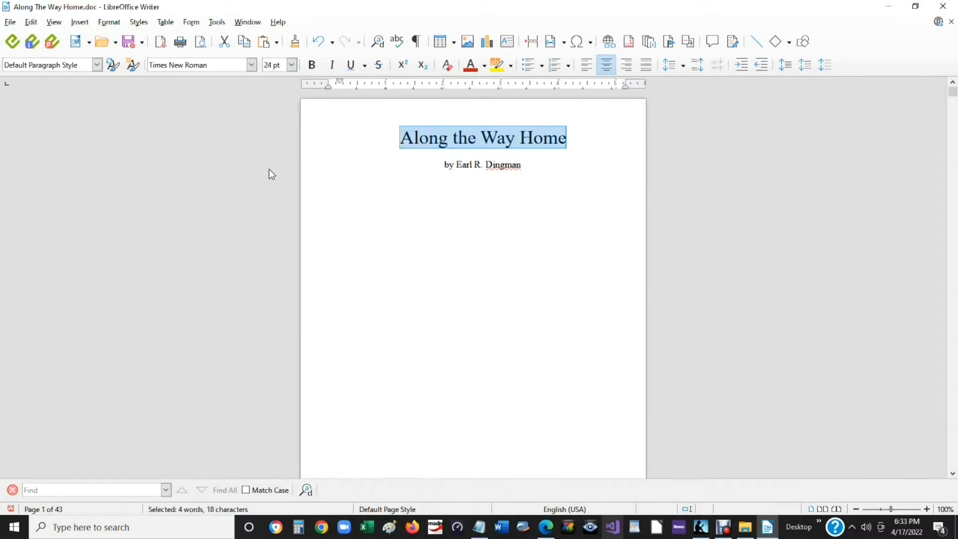
{"action": "key", "text": "ctrl+b"}
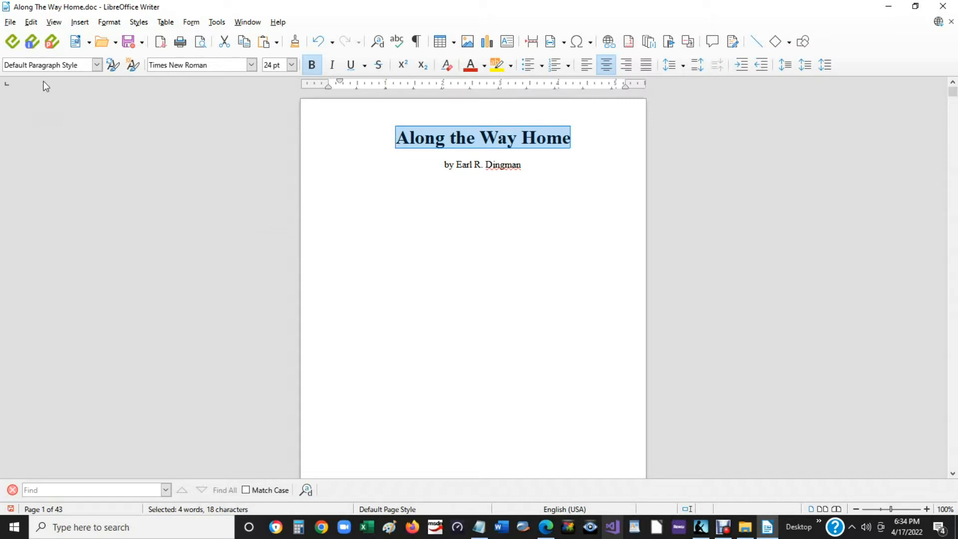
Try the Algerian font on the title "Along the Way Home" and compare it with and without bold.
{"action": "left_click", "coordinate": [251, 65]}
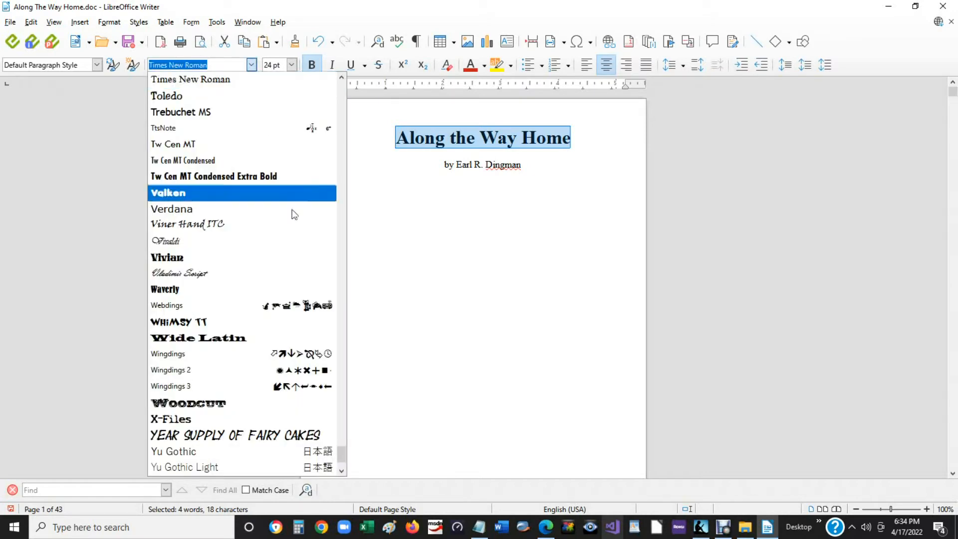
{"action": "left_click_drag", "start_coordinate": [339, 458], "coordinate": [342, 81]}
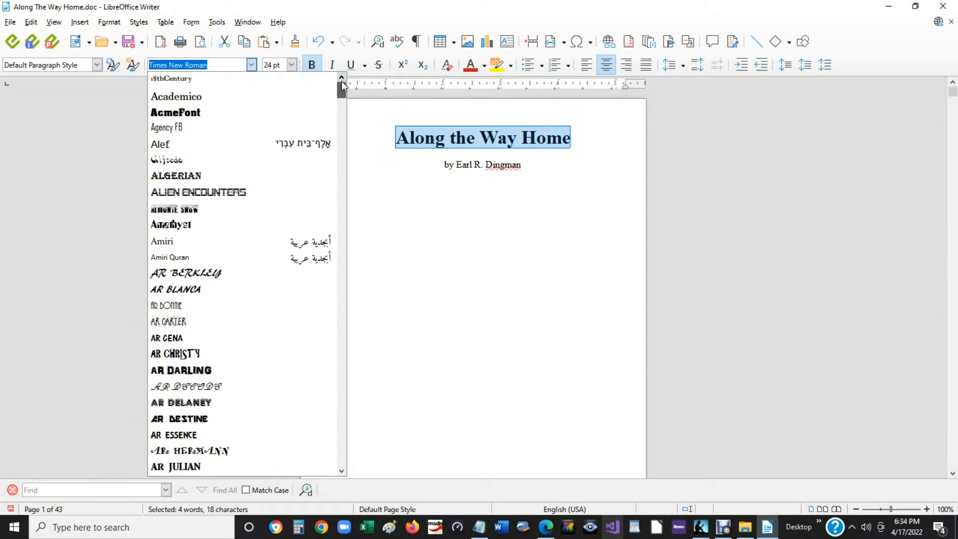
{"action": "left_click", "coordinate": [189, 178]}
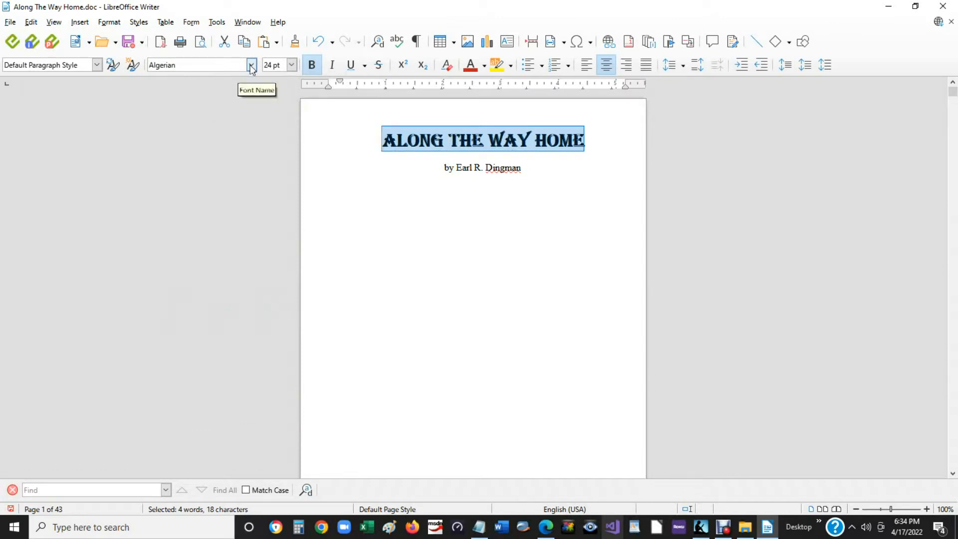
{"action": "left_click", "coordinate": [312, 70]}
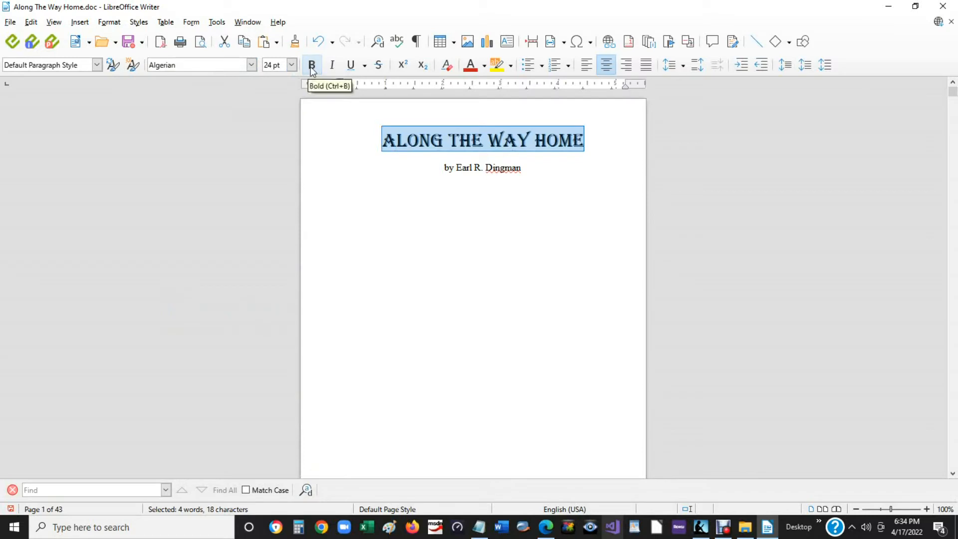
{"action": "left_click", "coordinate": [311, 67]}
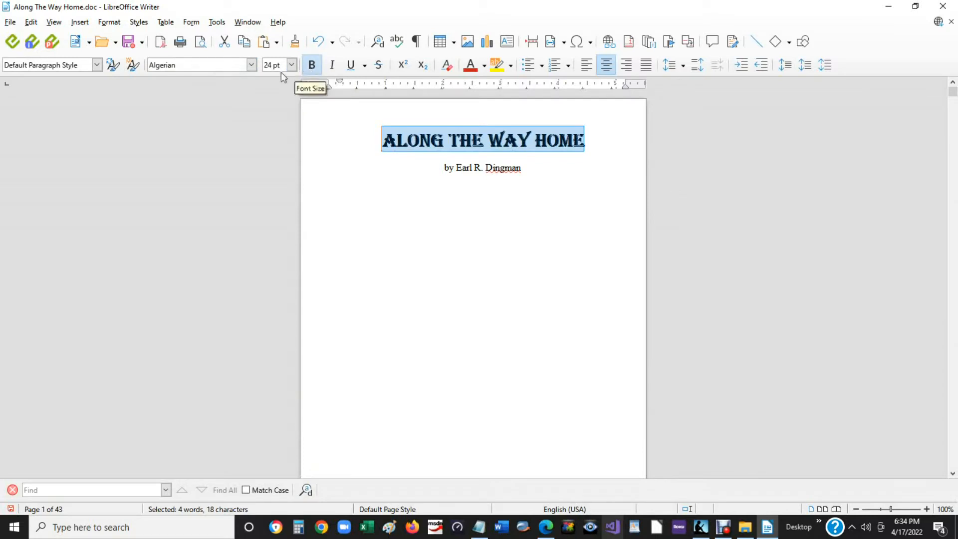
Try the Alien Encounters, Alfredo and Amethyst fonts on the selected title.
{"action": "left_click", "coordinate": [251, 66]}
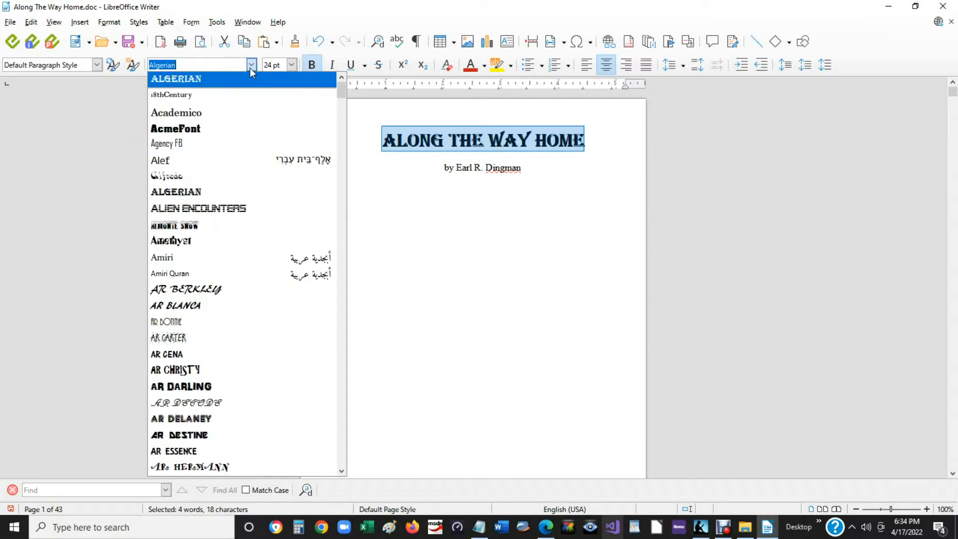
{"action": "left_click", "coordinate": [214, 215]}
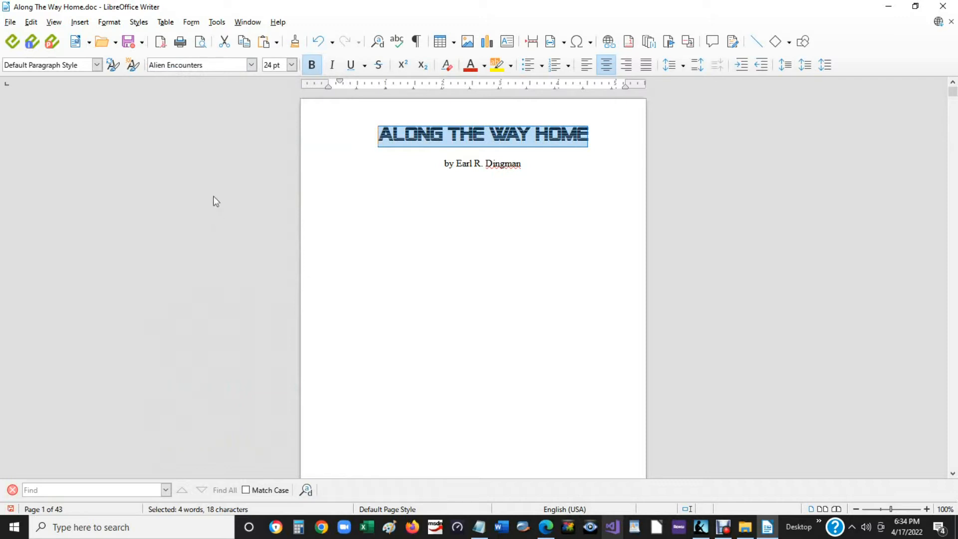
{"action": "left_click", "coordinate": [252, 65]}
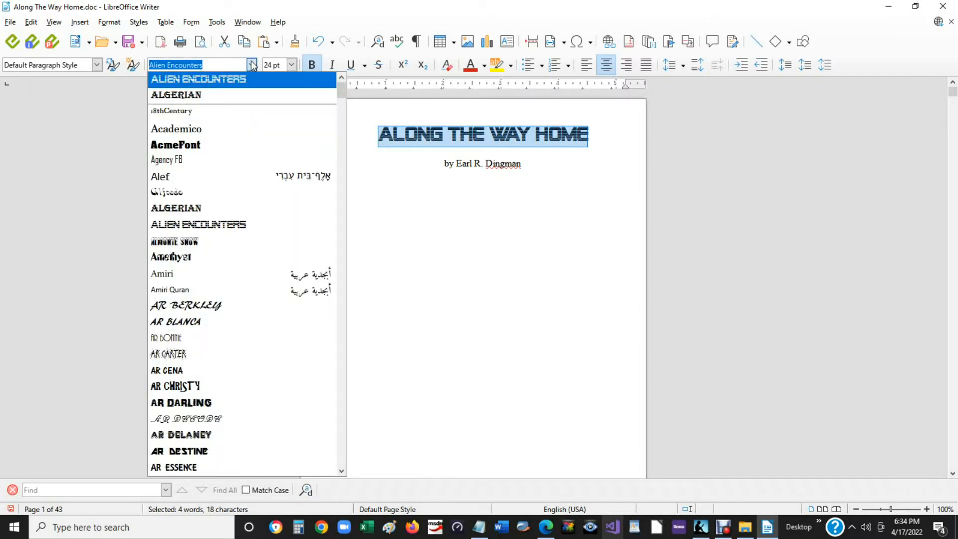
{"action": "left_click", "coordinate": [174, 192]}
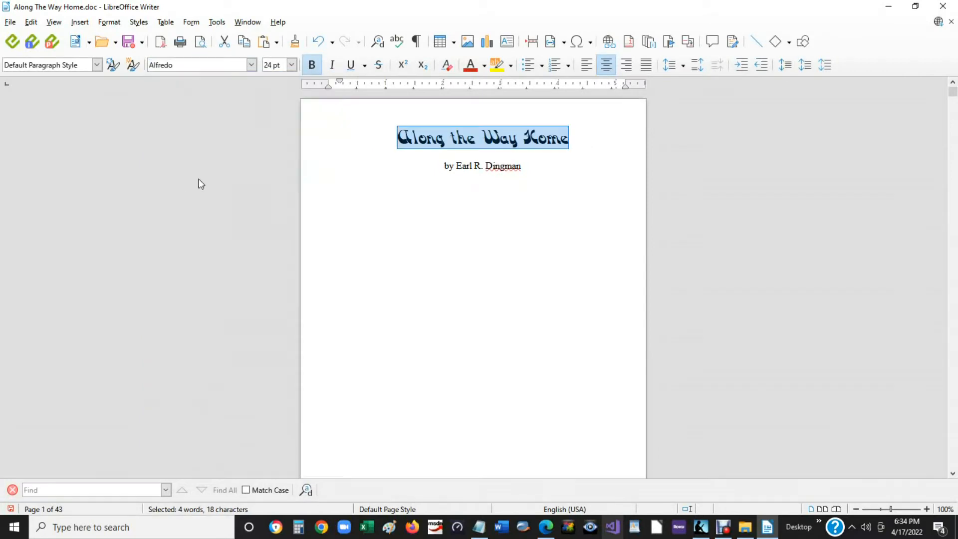
{"action": "left_click", "coordinate": [253, 65]}
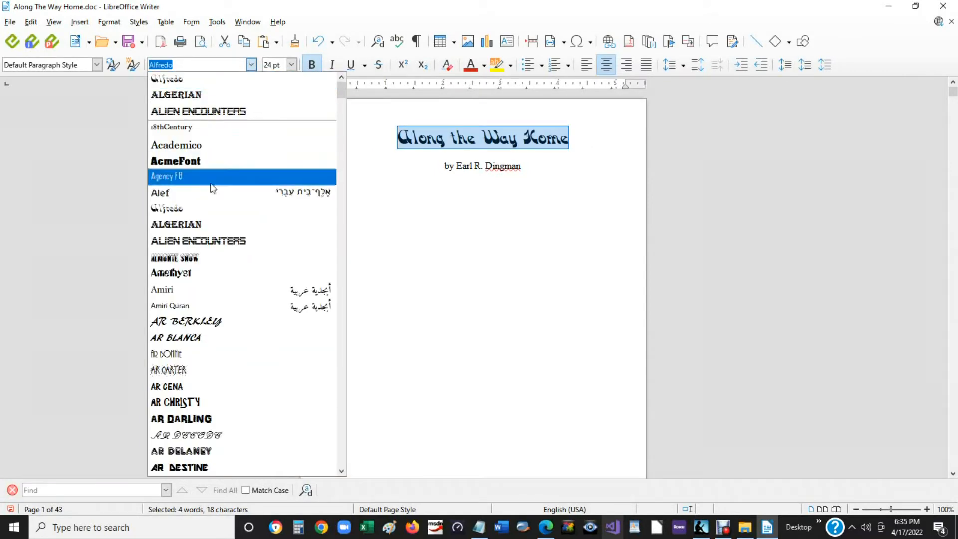
{"action": "scroll", "coordinate": [213, 209], "scroll_direction": "down", "scroll_amount": 3}
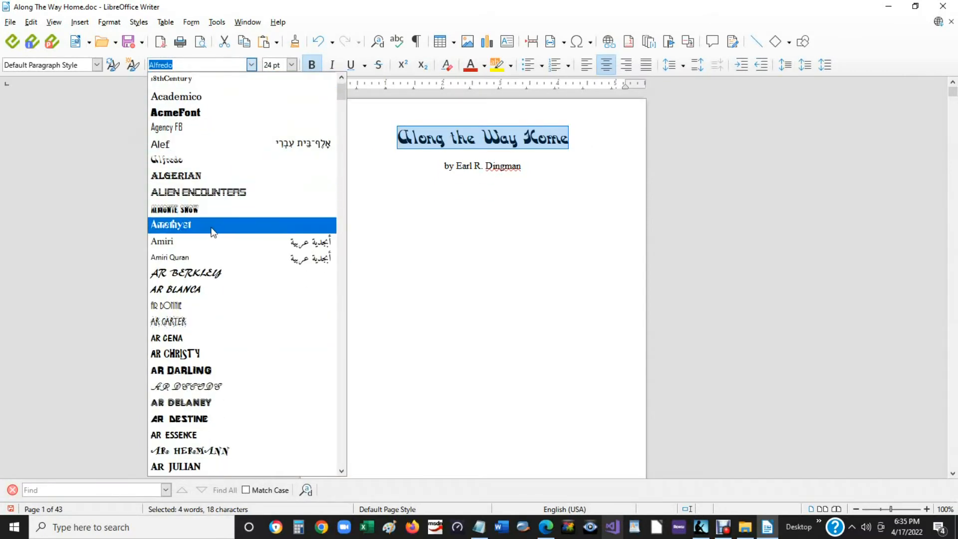
{"action": "left_click", "coordinate": [213, 225]}
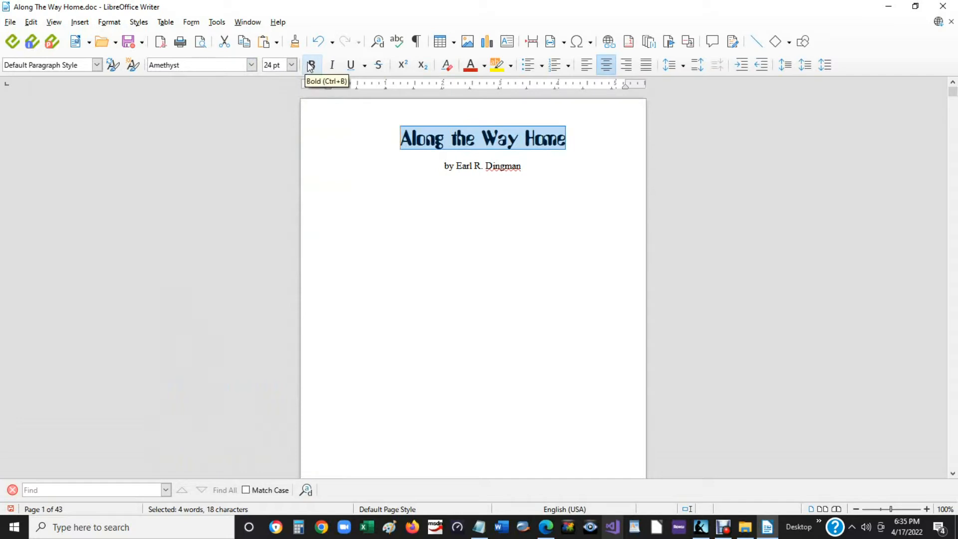
{"action": "left_click", "coordinate": [310, 64]}
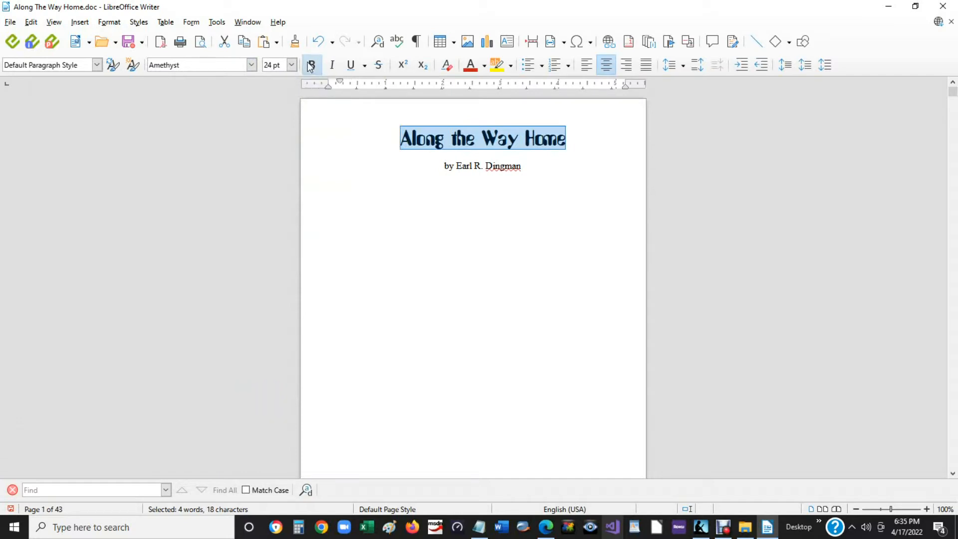
Set the font of the selected title to Arial.
{"action": "left_click", "coordinate": [251, 65]}
{"action": "scroll", "coordinate": [216, 151], "scroll_direction": "down", "scroll_amount": 3}
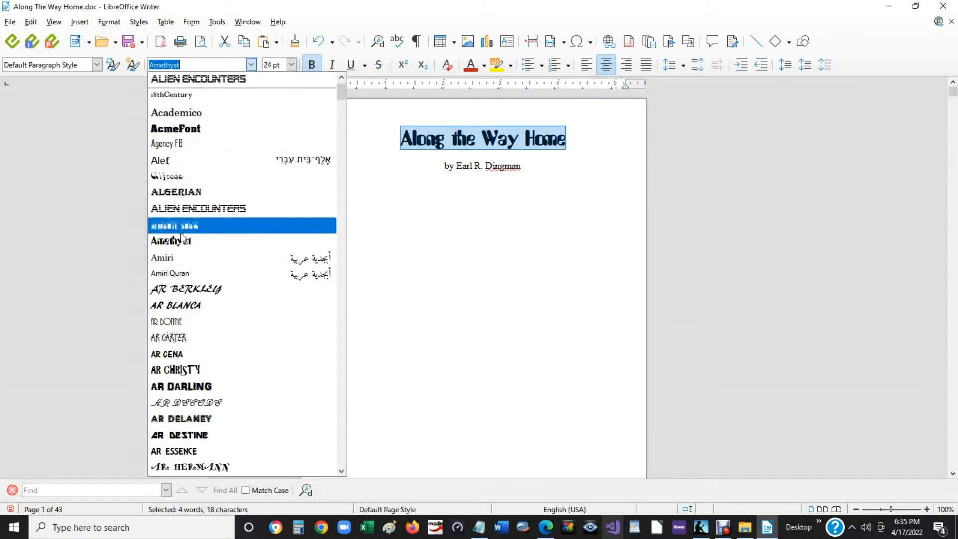
{"action": "scroll", "coordinate": [192, 292], "scroll_direction": "up", "scroll_amount": 1}
{"action": "left_click", "coordinate": [192, 290]}
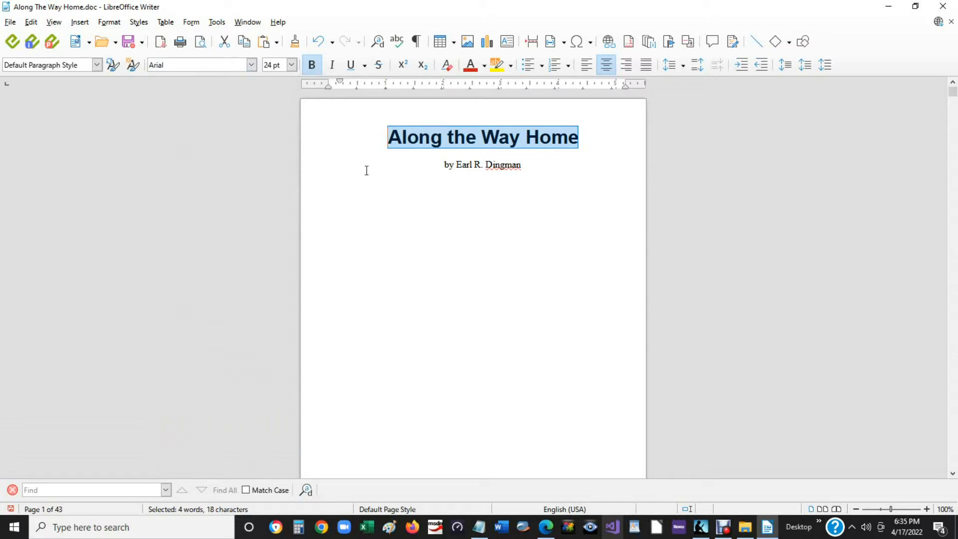
Set the author byline below the title to 16 pt in regular weight.
{"action": "left_click", "coordinate": [532, 164]}
{"action": "left_click_drag", "start_coordinate": [531, 164], "coordinate": [444, 164]}
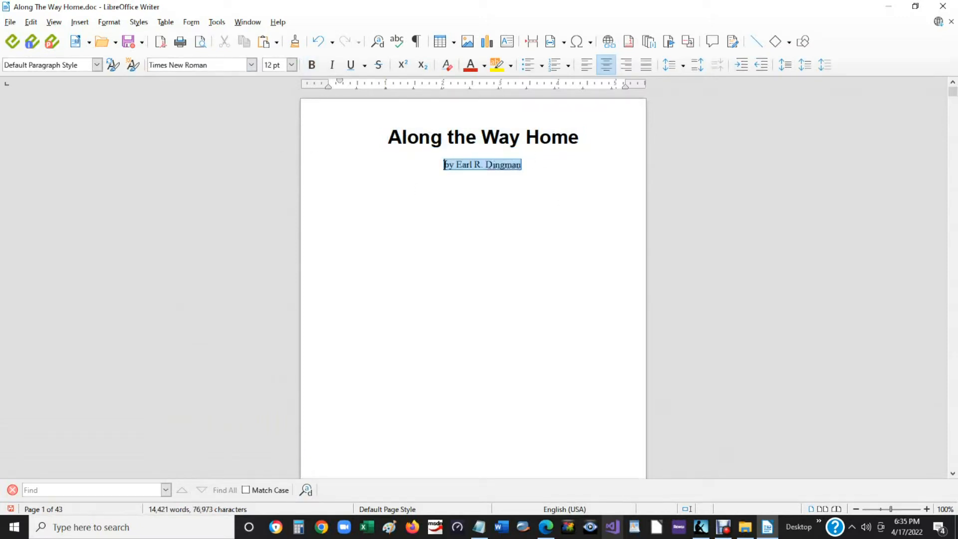
{"action": "left_click", "coordinate": [292, 64]}
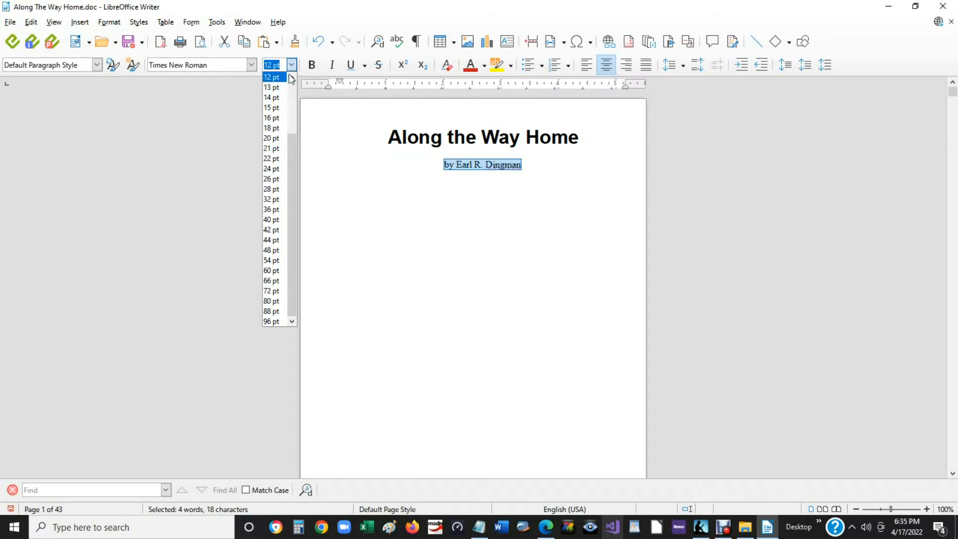
{"action": "left_click", "coordinate": [276, 97]}
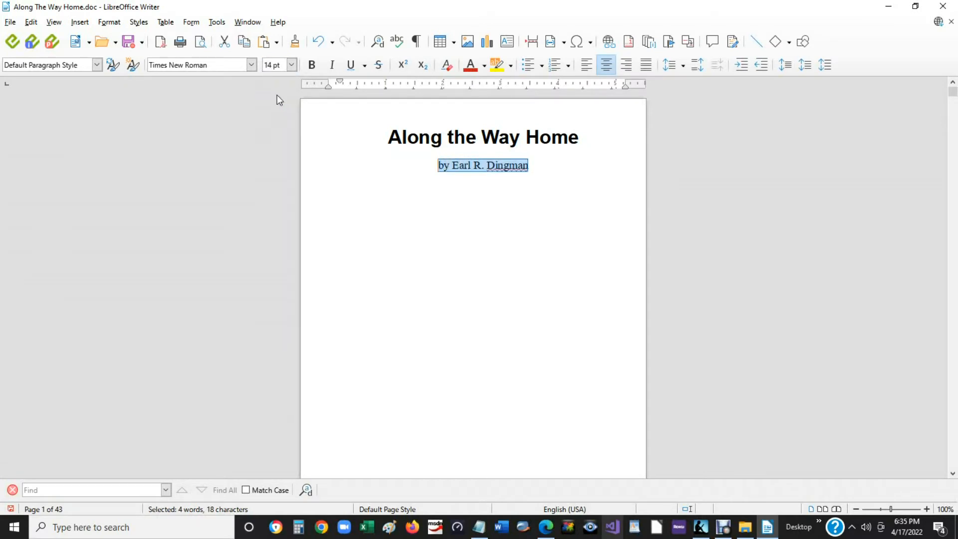
{"action": "left_click", "coordinate": [291, 65]}
{"action": "left_click", "coordinate": [272, 118]}
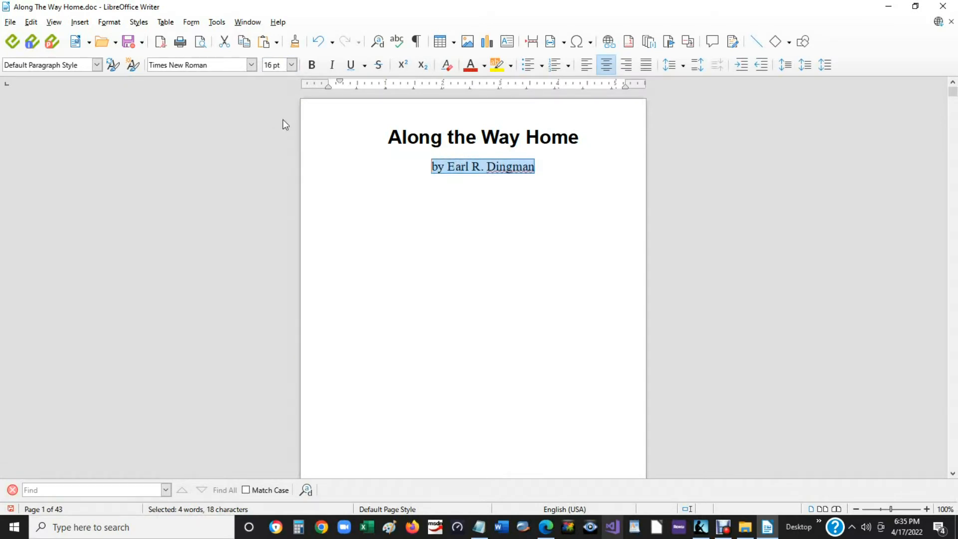
{"action": "left_click", "coordinate": [311, 65]}
{"action": "left_click", "coordinate": [311, 66]}
{"action": "left_click", "coordinate": [415, 225]}
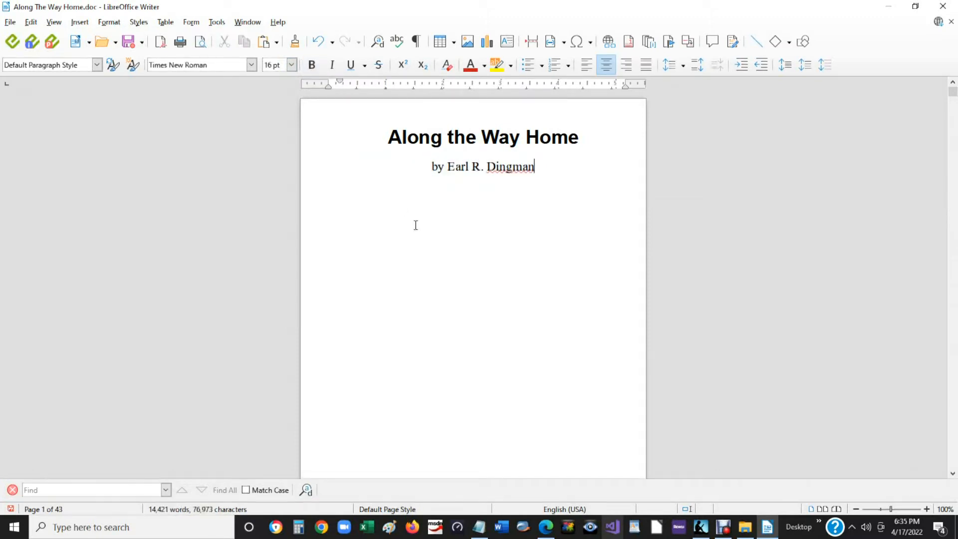
Insert five blank lines above the title to move it down the first page.
{"action": "key", "text": "ctrl+Home"}
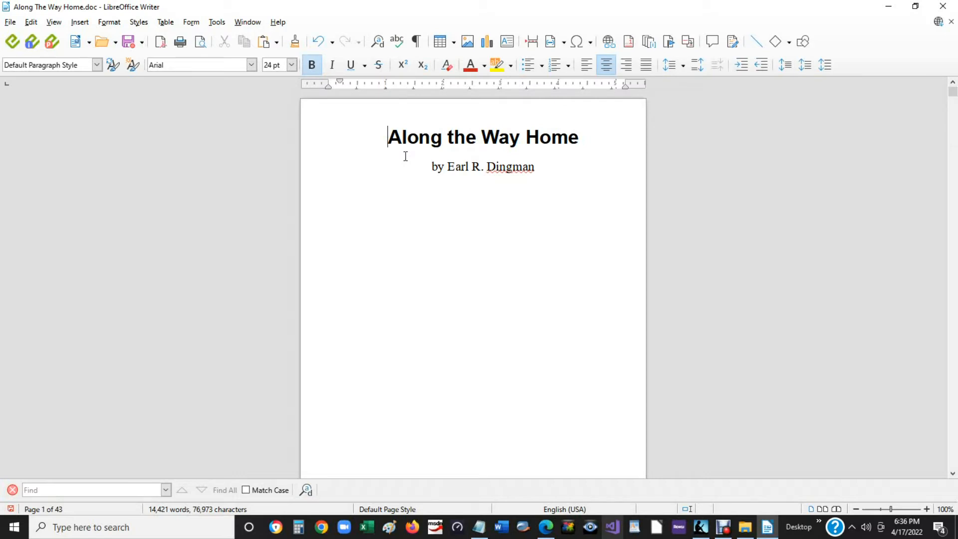
{"action": "key", "text": "Return"}
{"action": "key", "text": "Return"}
{"action": "key", "text": "Return"}
{"action": "key", "text": "Return"}
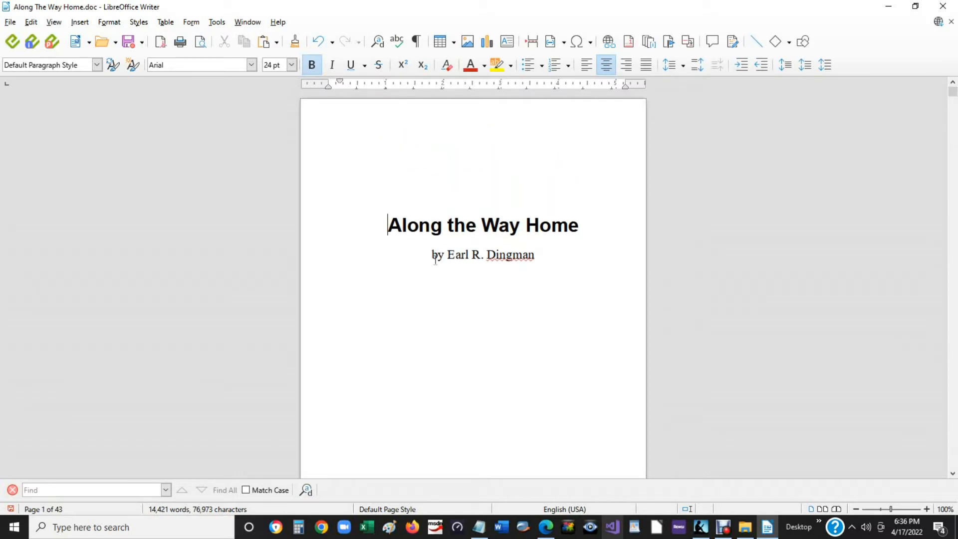
{"action": "key", "text": "Return"}
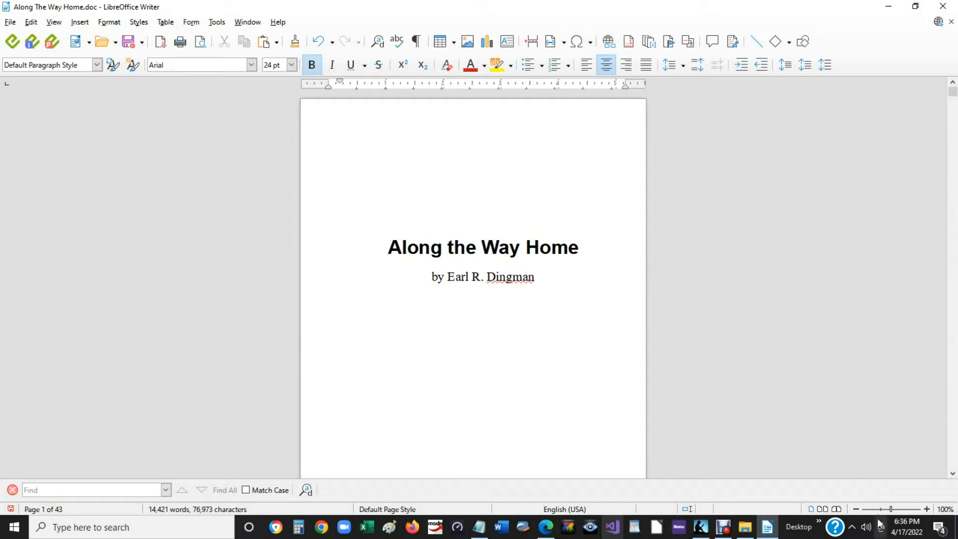
Remove one of the blank lines above the title to adjust its height on the page.
{"action": "left_click", "coordinate": [877, 511]}
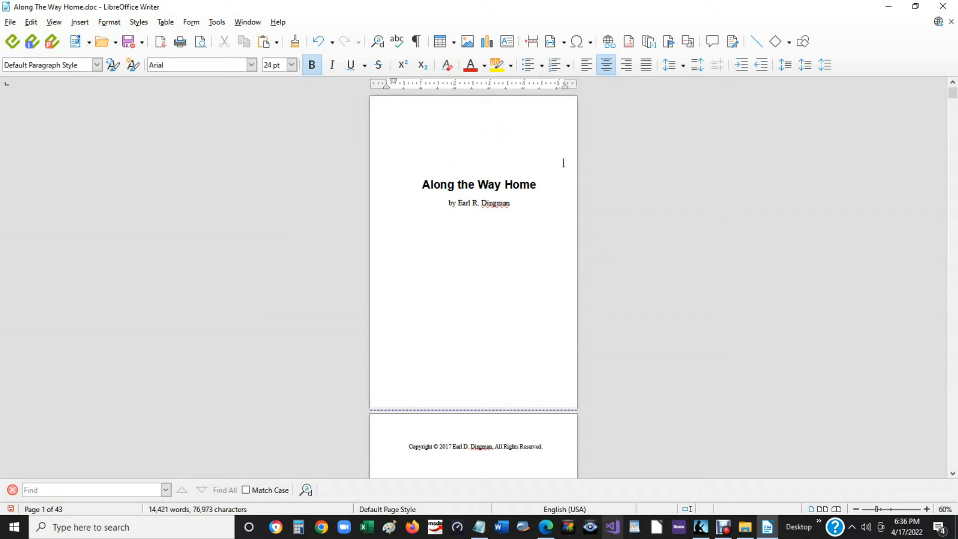
{"action": "left_click", "coordinate": [468, 150]}
{"action": "key", "text": "Delete"}
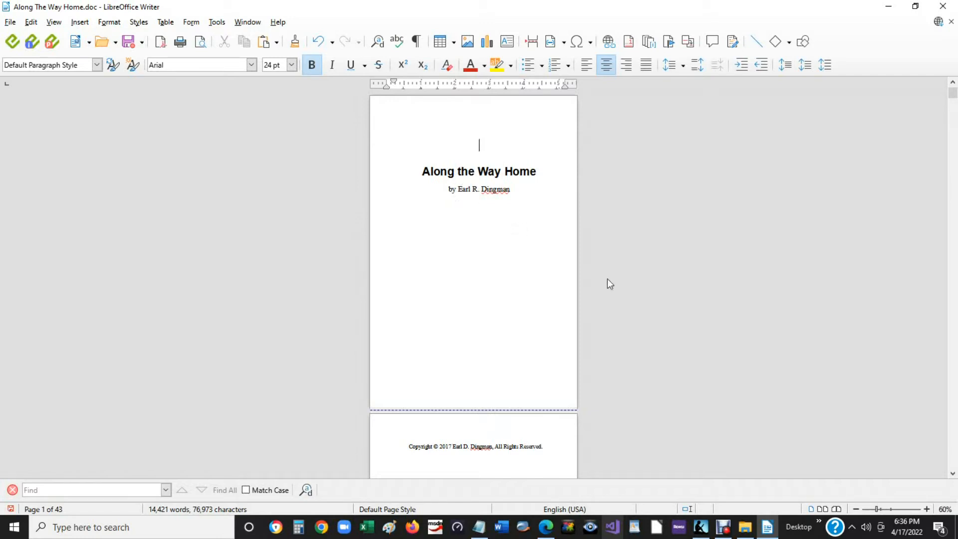
{"action": "key", "text": "Return"}
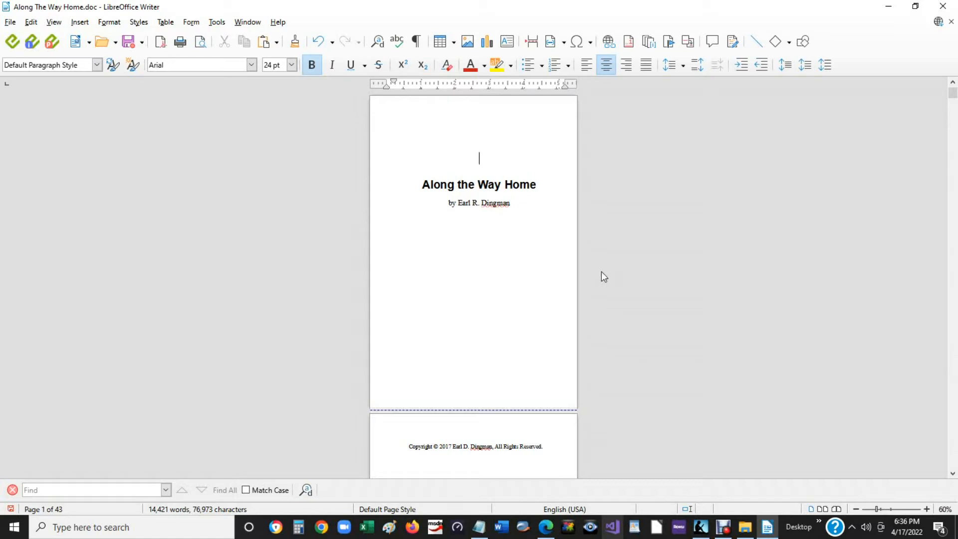
{"action": "key", "text": "BackSpace"}
Left-align the copyright line on page 2.
{"action": "scroll", "coordinate": [517, 284], "scroll_direction": "down", "scroll_amount": 7}
{"action": "scroll", "coordinate": [519, 295], "scroll_direction": "down", "scroll_amount": 1}
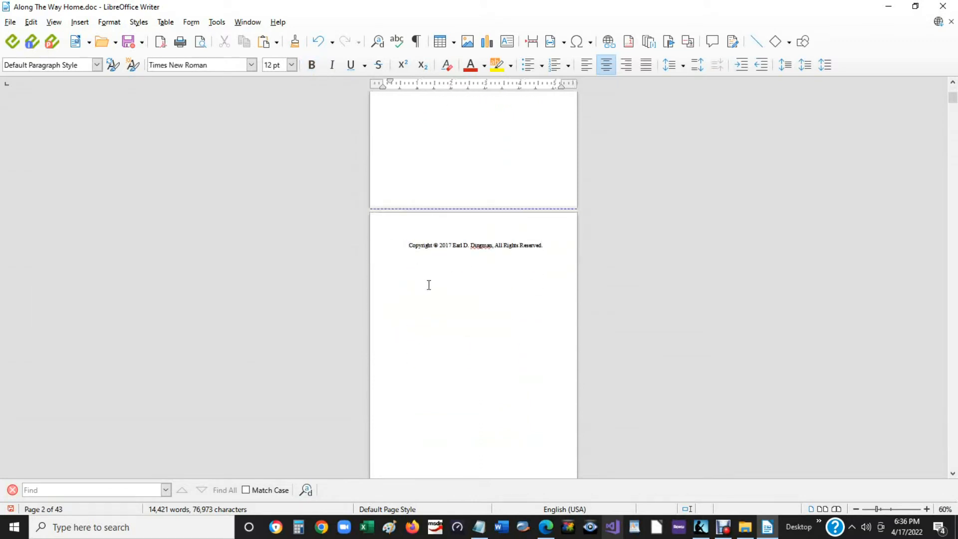
{"action": "left_click_drag", "start_coordinate": [551, 248], "coordinate": [359, 231]}
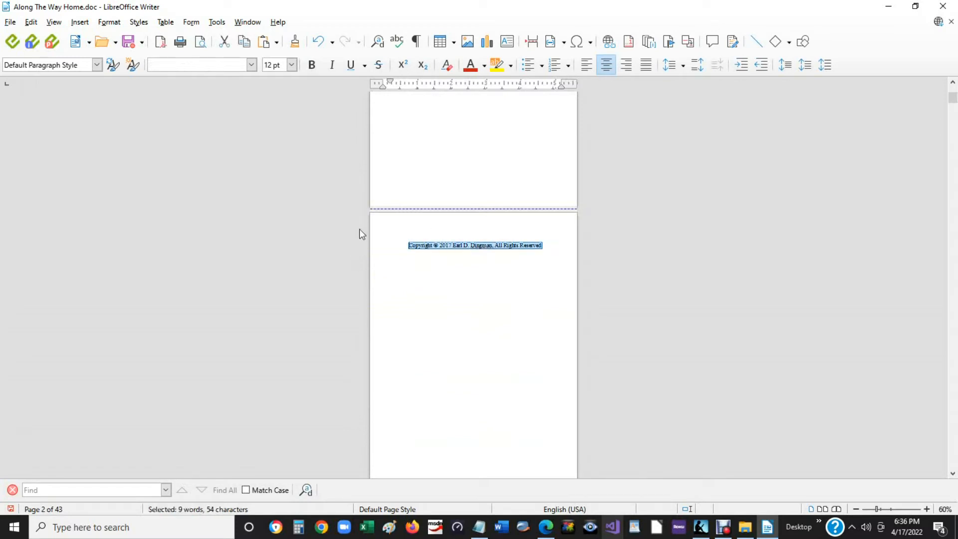
{"action": "key", "text": "ctrl+l"}
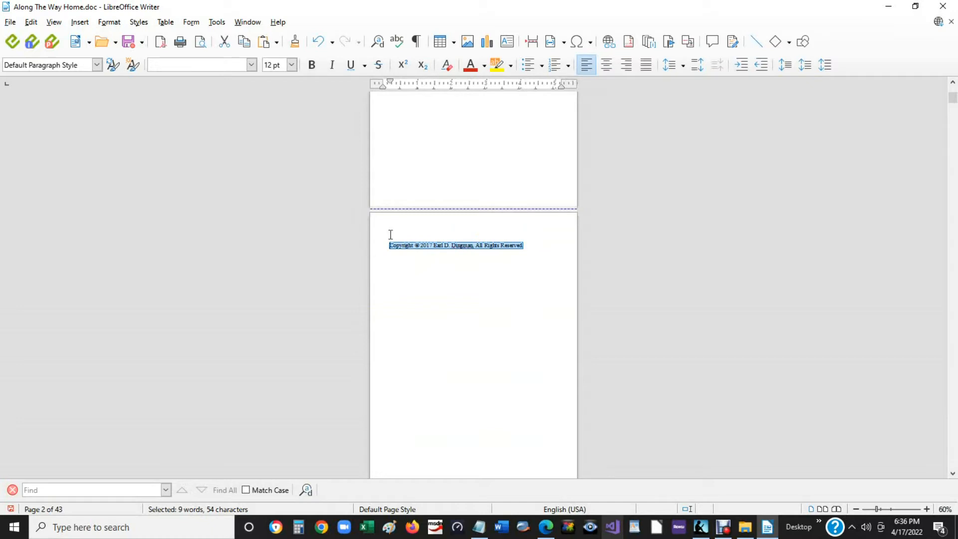
{"action": "left_click", "coordinate": [431, 265]}
Insert five blank lines above the copyright line on page 2.
{"action": "left_click", "coordinate": [386, 245]}
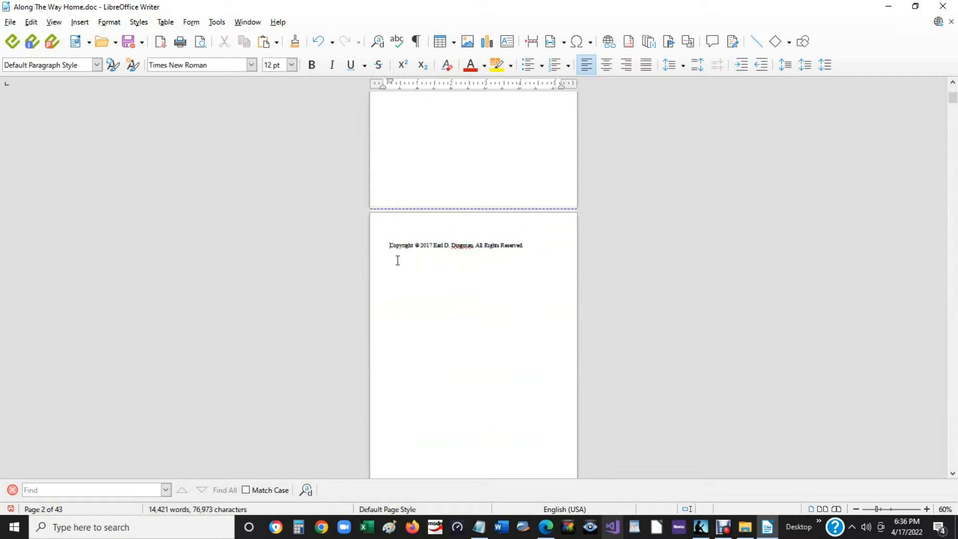
{"action": "key", "text": "Return"}
{"action": "key", "text": "Return"}
{"action": "key", "text": "Return"}
{"action": "key", "text": "Return"}
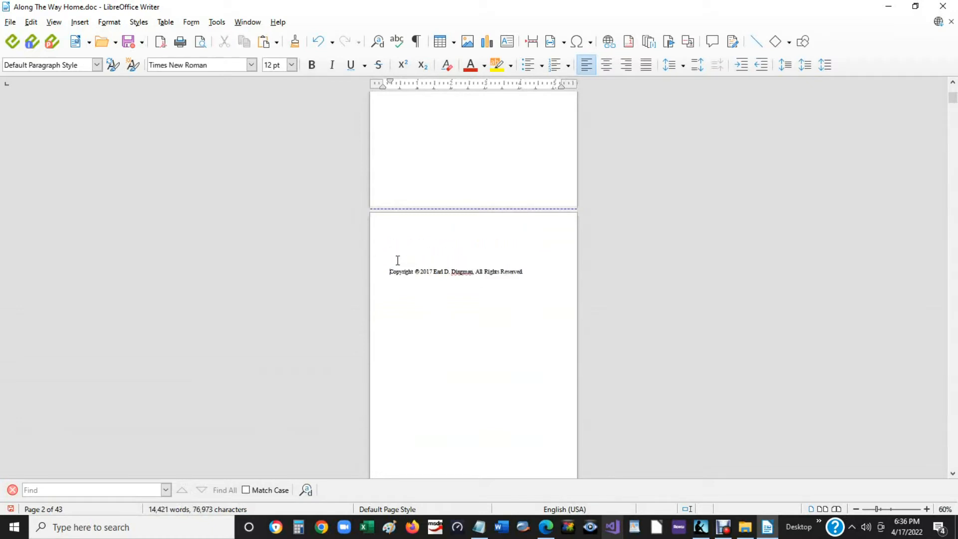
{"action": "key", "text": "Return"}
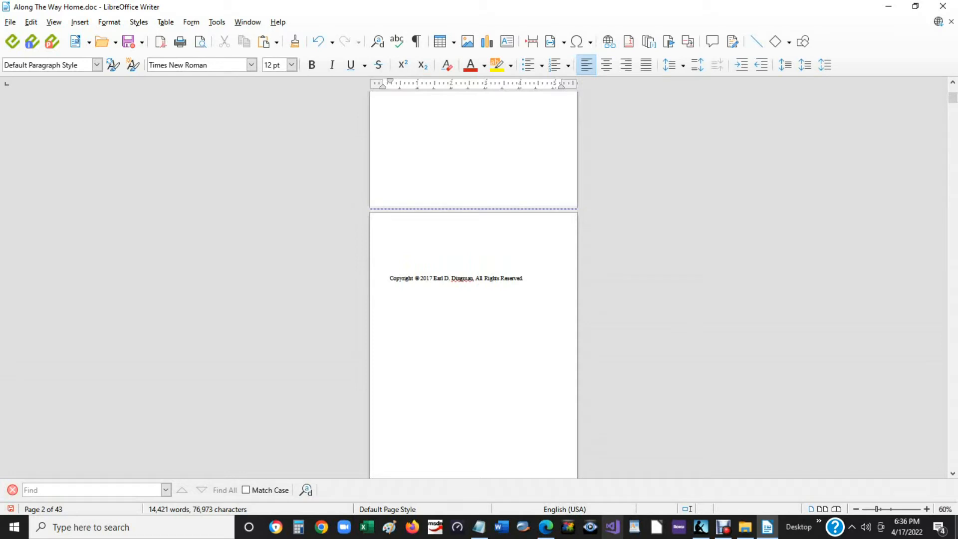
Add "ISBN:" and "LCCN:" on separate lines below the copyright line.
{"action": "type", "text": "BN"}
{"action": "type", "text": "LCC"}
{"action": "type", "text": "N"}
{"action": "type", "text": ":"}
Insert a "Made in USA" line between the copyright and ISBN lines, including the location Middletown, DE.
{"action": "left_click", "coordinate": [547, 280]}
{"action": "key", "text": "Return"}
{"action": "key", "text": "Return"}
{"action": "type", "text": "Made in USA"}
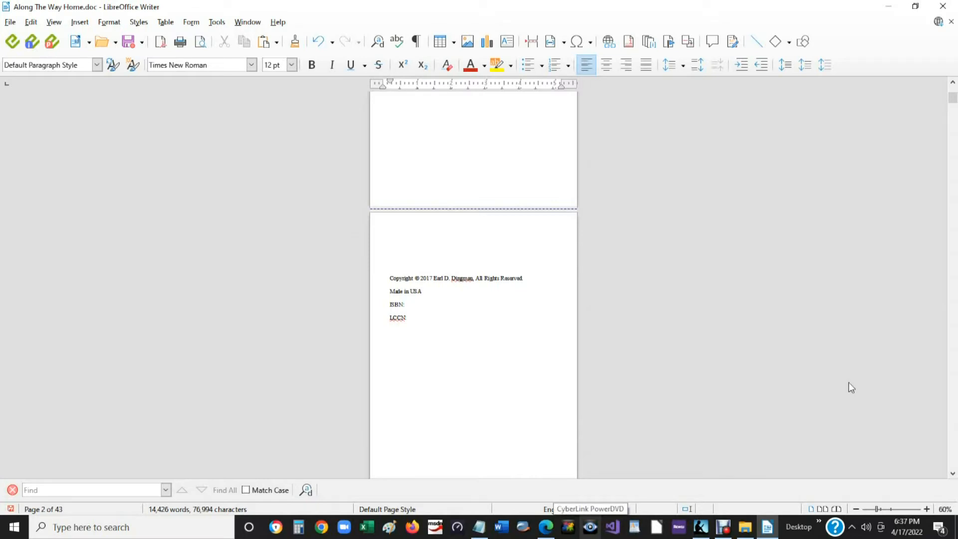
{"action": "type", "text": " Middletown, DE,"}
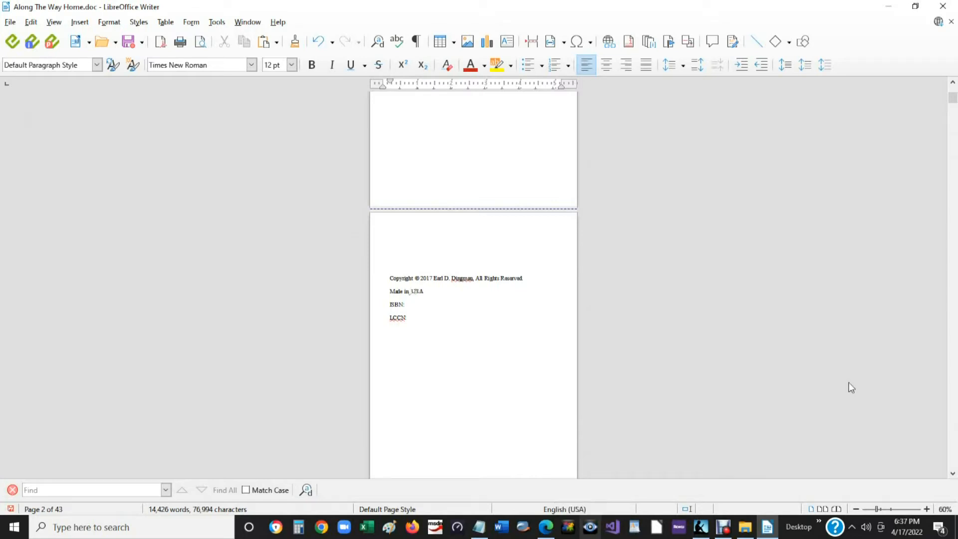
{"action": "left_click", "coordinate": [483, 293]}
{"action": "scroll", "coordinate": [434, 188], "scroll_direction": "down", "scroll_amount": 5}
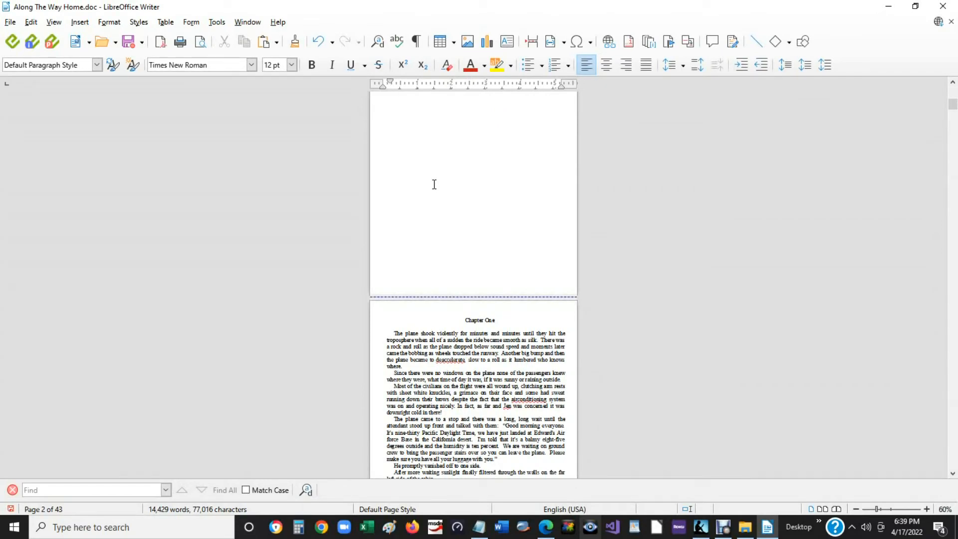
Insert a page break below the LCCN line so a new page 3 follows the copyright page.
{"action": "scroll", "coordinate": [434, 184], "scroll_direction": "down", "scroll_amount": 1}
{"action": "scroll", "coordinate": [457, 173], "scroll_direction": "up", "scroll_amount": 5}
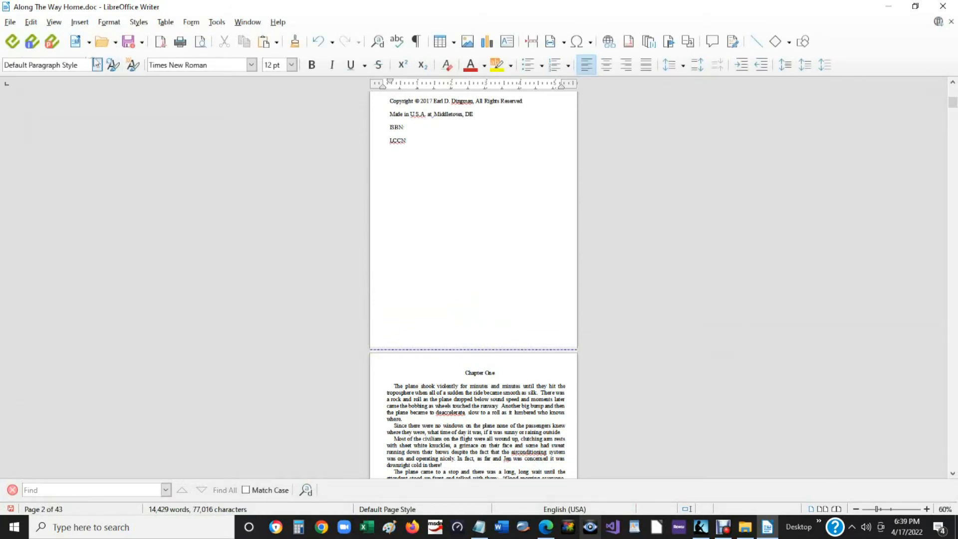
{"action": "left_click", "coordinate": [80, 22]}
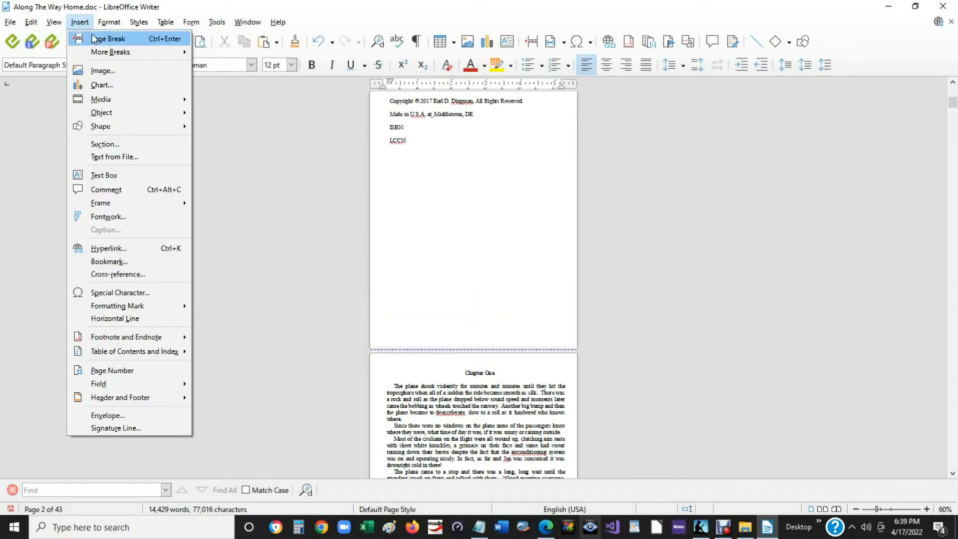
{"action": "left_click", "coordinate": [107, 39]}
{"action": "scroll", "coordinate": [464, 421], "scroll_direction": "down", "scroll_amount": 2}
{"action": "scroll", "coordinate": [479, 372], "scroll_direction": "down", "scroll_amount": 2}
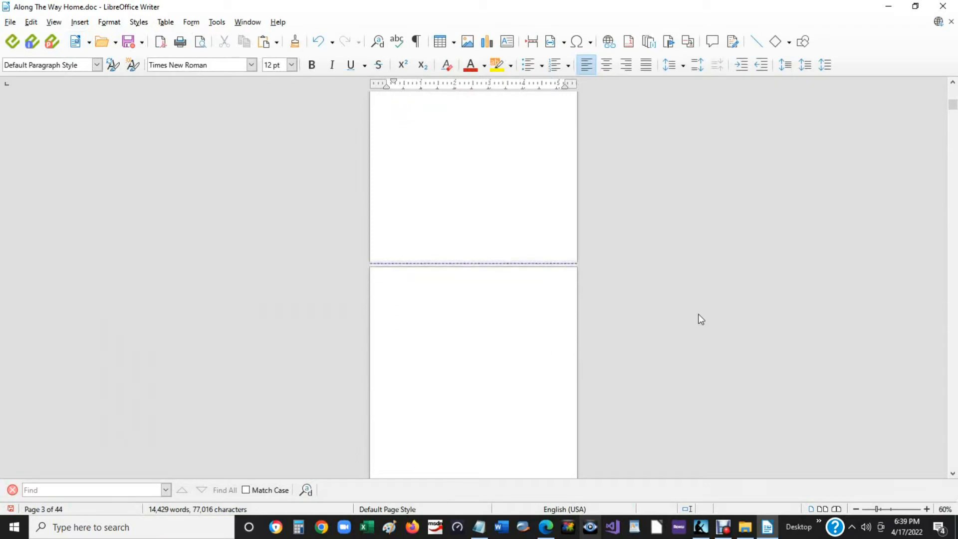
Enter "CONTENTS" as the title on page 3, with a "CHAPTER ONE" entry and a row of dots below it.
{"action": "type", "text": "contents"}
{"action": "key", "text": "Return"}
{"action": "type", "text": "chapter one"}
{"action": "type", "text": "................................................................."}
{"action": "type", "text": "......"}
{"action": "key", "text": "Return"}
{"action": "type", "text": "CHAPTER"}
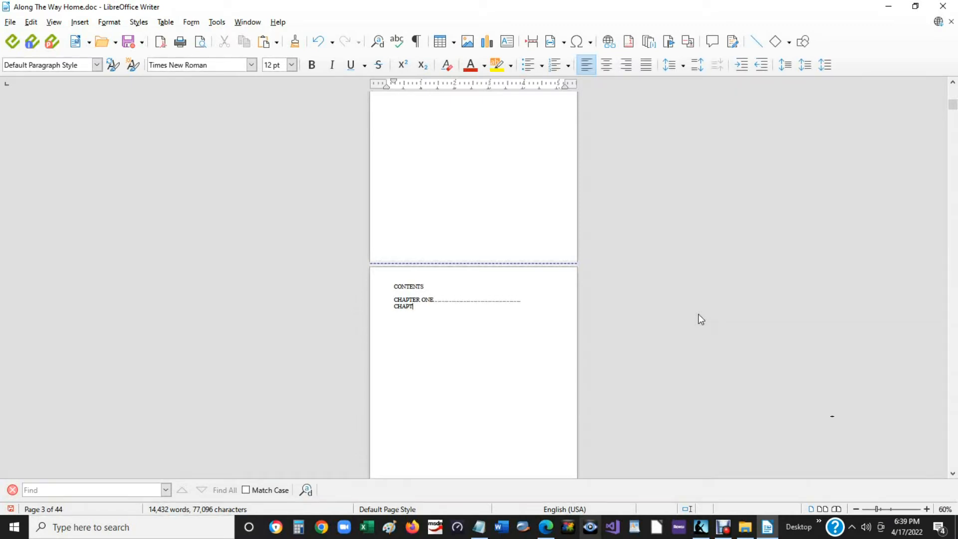
{"action": "key", "text": "BackSpace"}
{"action": "key", "text": "BackSpace"}
{"action": "key", "text": "BackSpace"}
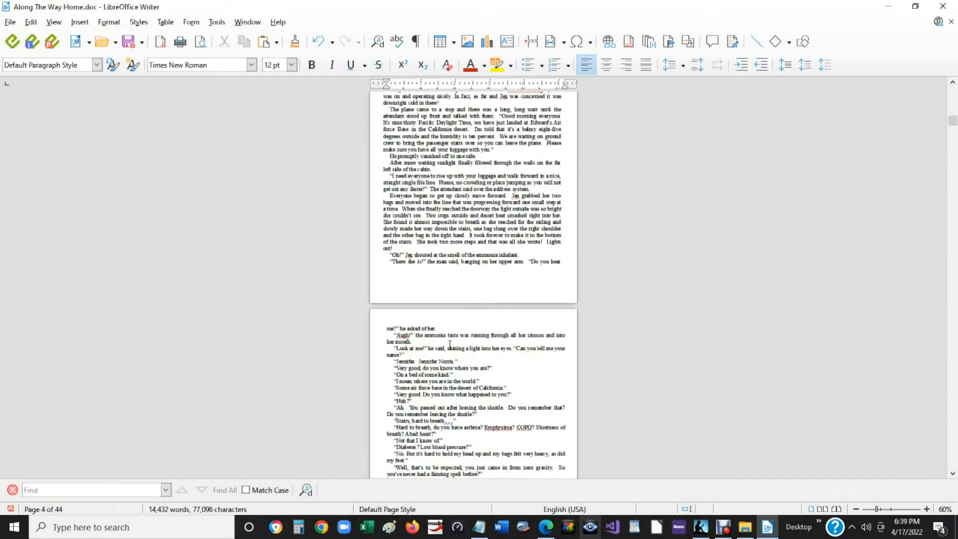
Insert a centered page number in the footer of the Default Page Style.
{"action": "left_click", "coordinate": [465, 282]}
{"action": "right_click", "coordinate": [445, 281]}
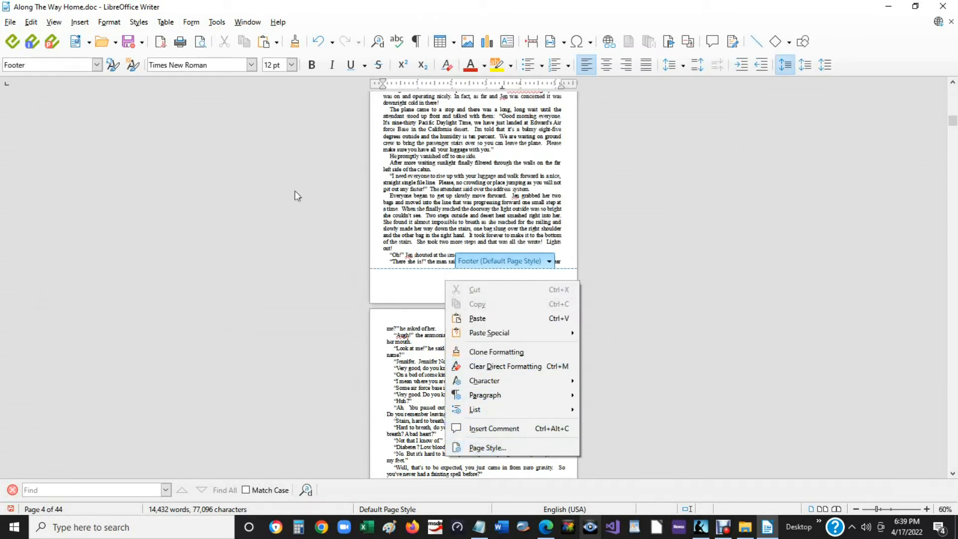
{"action": "left_click", "coordinate": [84, 23]}
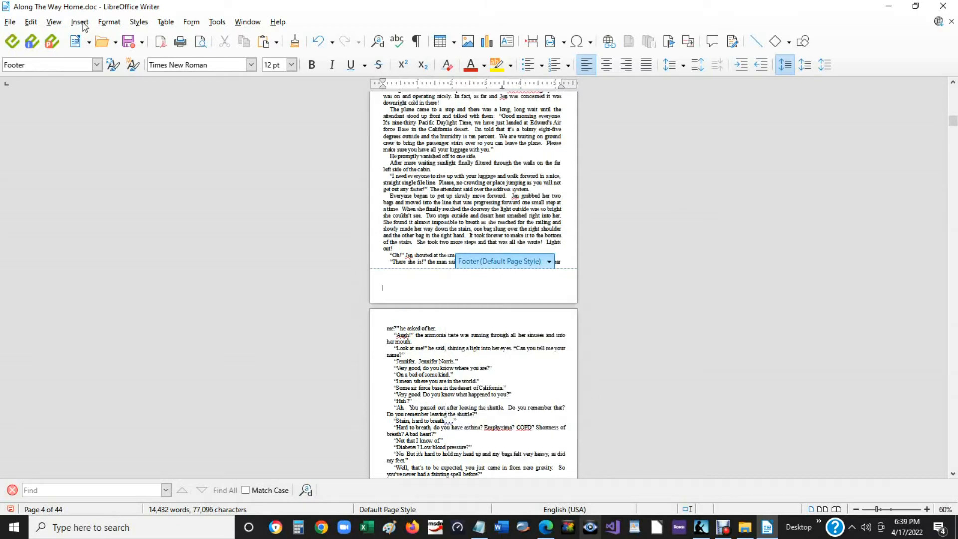
{"action": "left_click", "coordinate": [81, 22]}
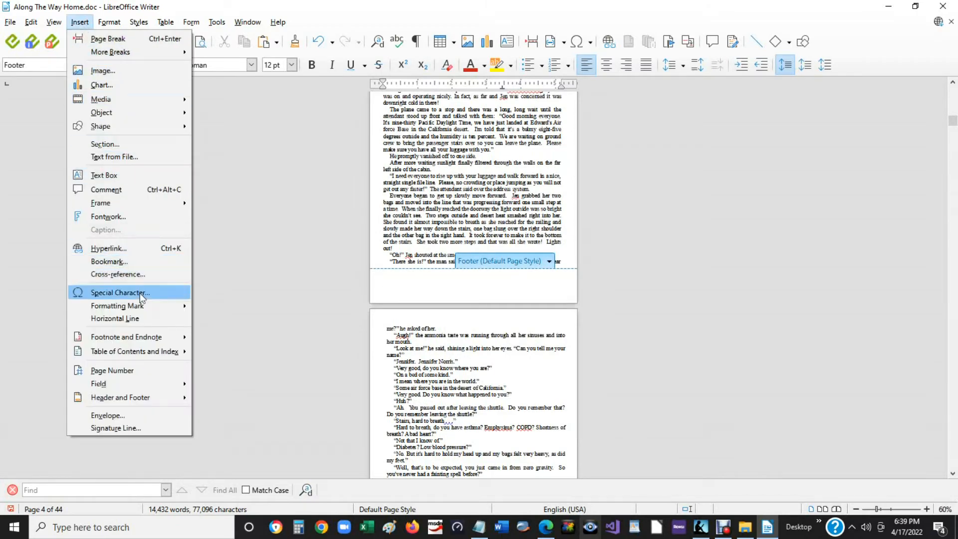
{"action": "left_click", "coordinate": [138, 371]}
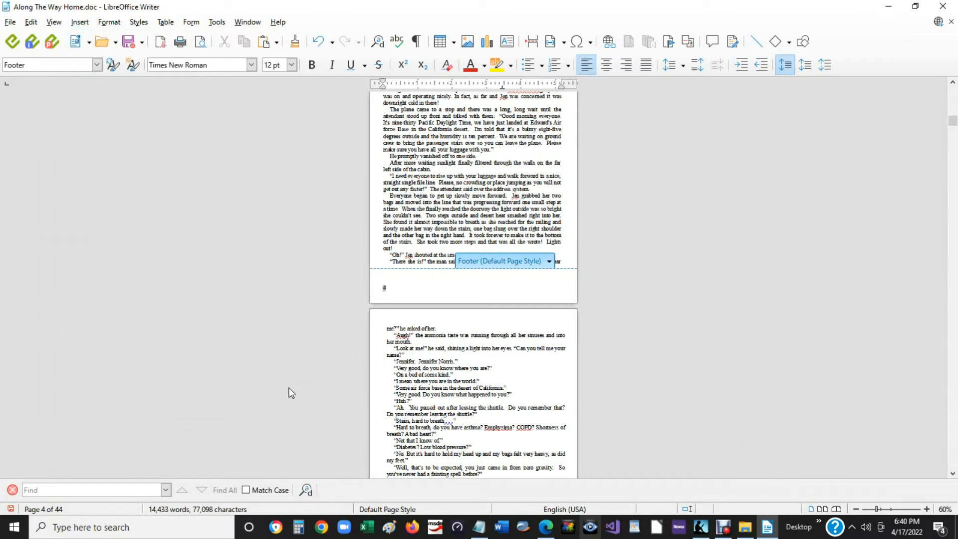
{"action": "key", "text": "ctrl+e"}
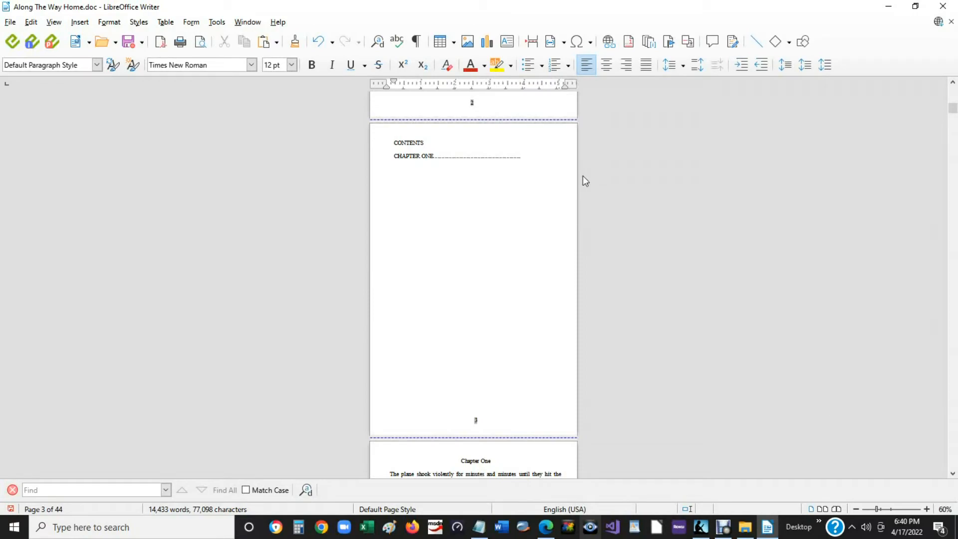
Insert a page number in the Convert 1 footer used by the ENLISTING chapter.
{"action": "scroll", "coordinate": [956, 395], "scroll_direction": "down", "scroll_amount": 20}
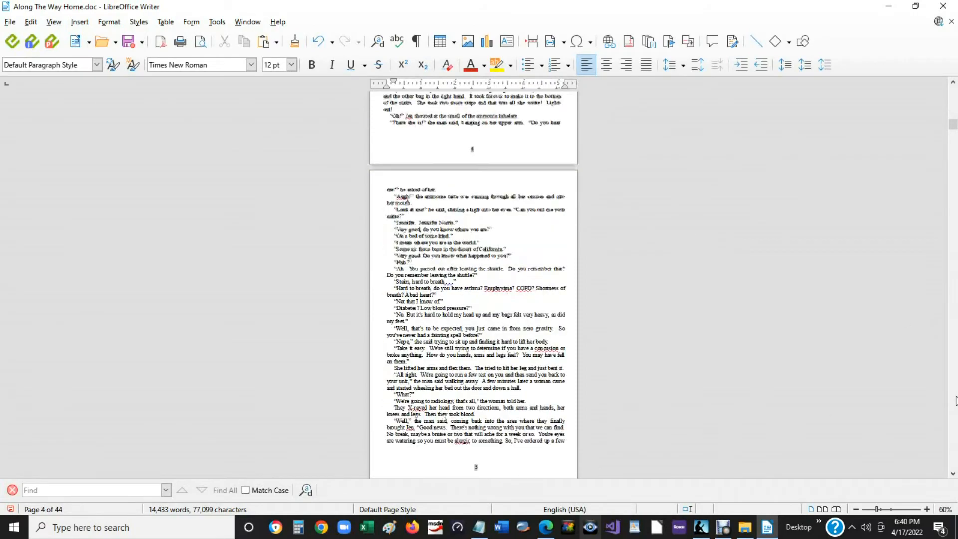
{"action": "scroll", "coordinate": [956, 399], "scroll_direction": "down", "scroll_amount": 20}
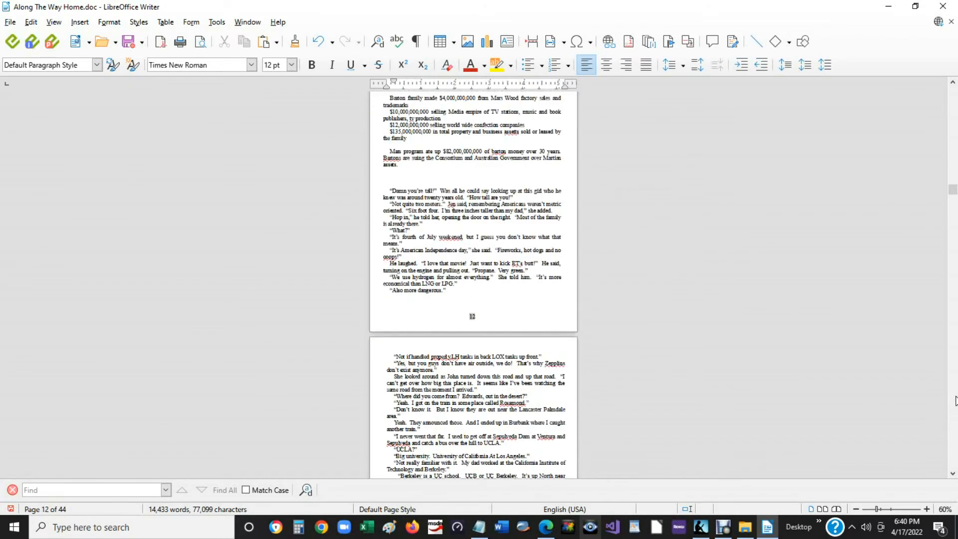
{"action": "scroll", "coordinate": [956, 400], "scroll_direction": "down", "scroll_amount": 20}
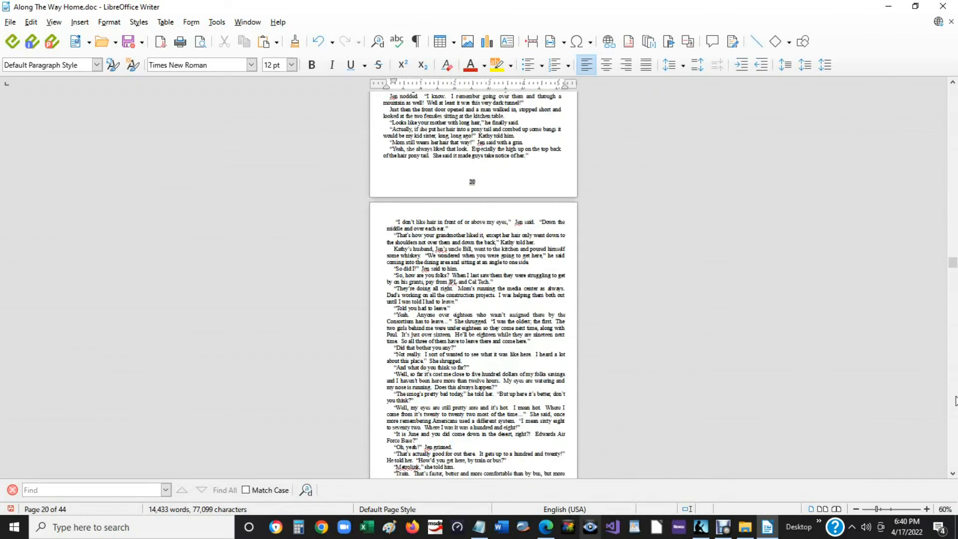
{"action": "scroll", "coordinate": [956, 400], "scroll_direction": "down", "scroll_amount": 12}
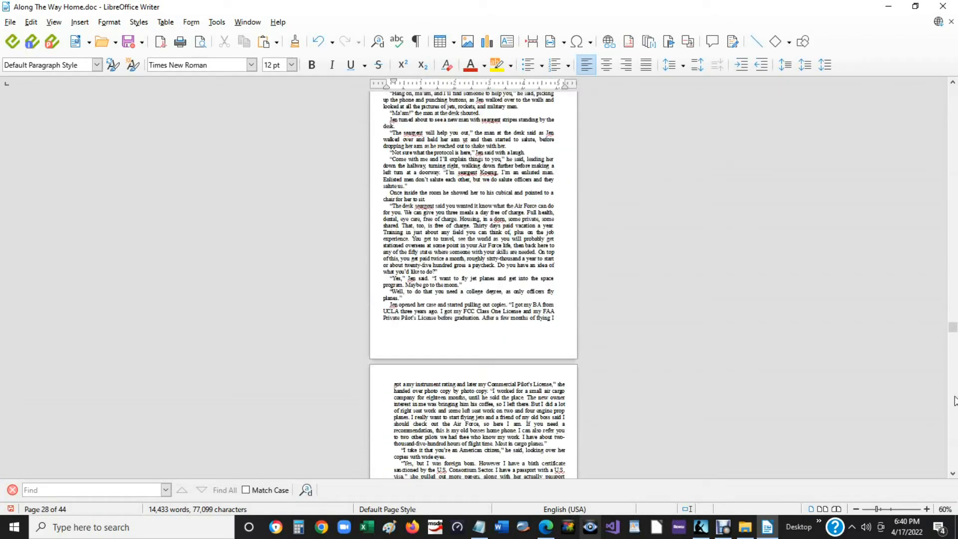
{"action": "scroll", "coordinate": [956, 175], "scroll_direction": "up", "scroll_amount": 5}
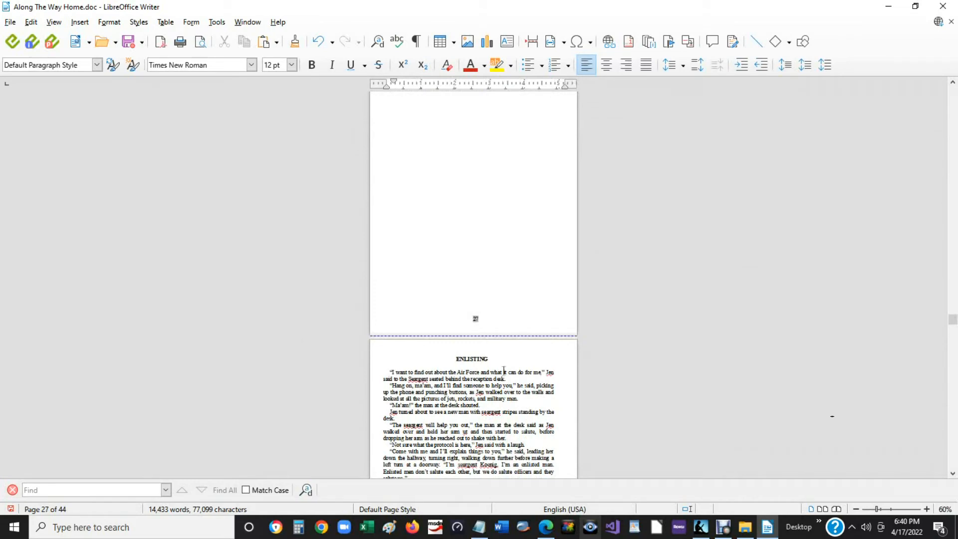
{"action": "double_click", "coordinate": [488, 359]}
{"action": "scroll", "coordinate": [956, 278], "scroll_direction": "down", "scroll_amount": 8}
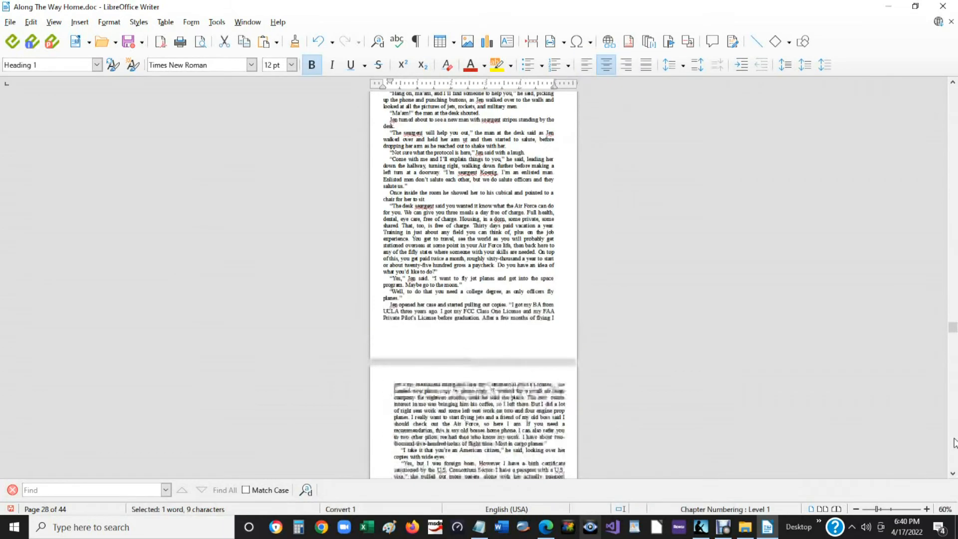
{"action": "scroll", "coordinate": [954, 192], "scroll_direction": "up", "scroll_amount": 8}
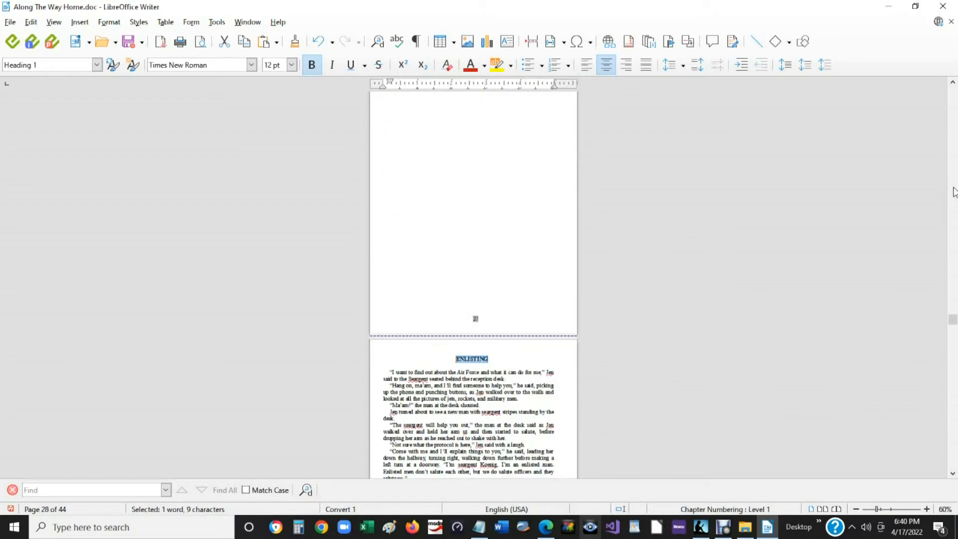
{"action": "scroll", "coordinate": [949, 403], "scroll_direction": "down", "scroll_amount": 5}
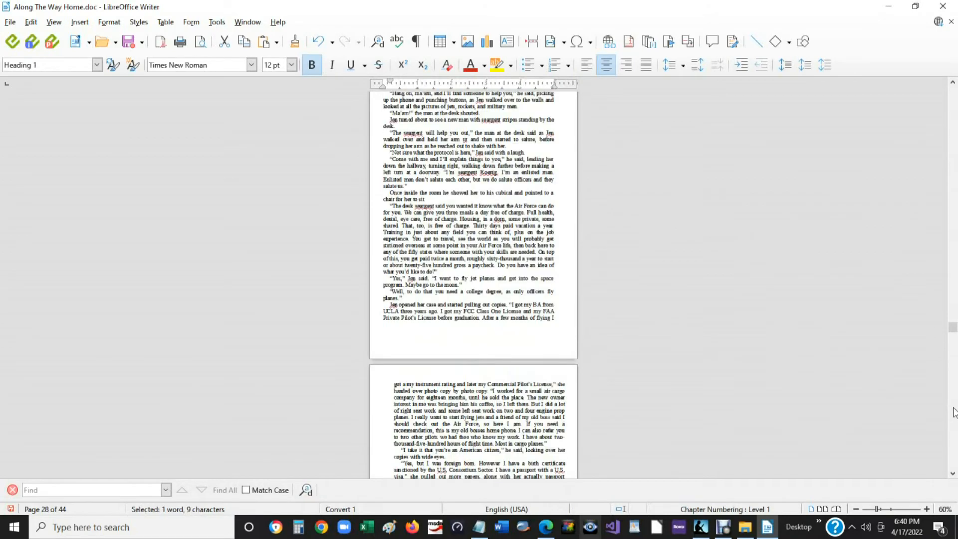
{"action": "left_click", "coordinate": [474, 341]}
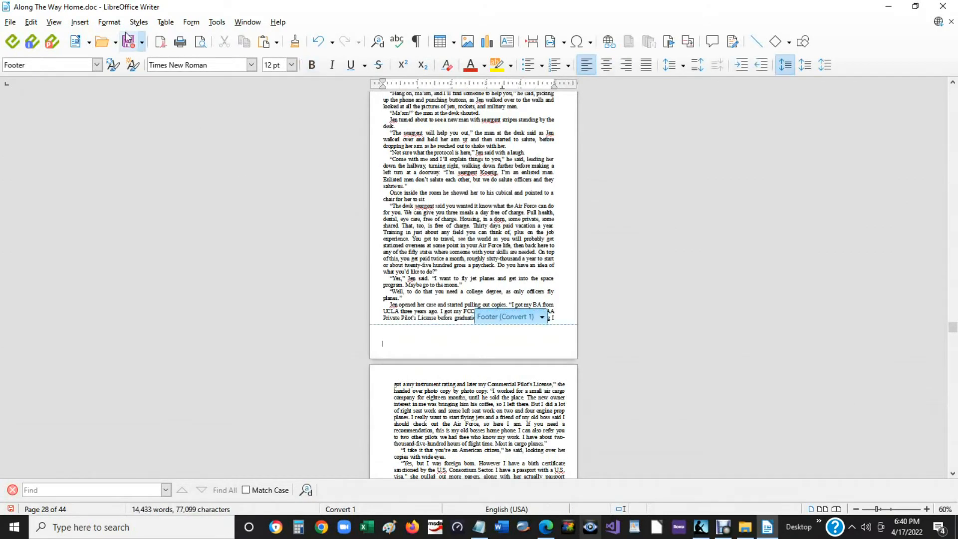
{"action": "left_click", "coordinate": [81, 24]}
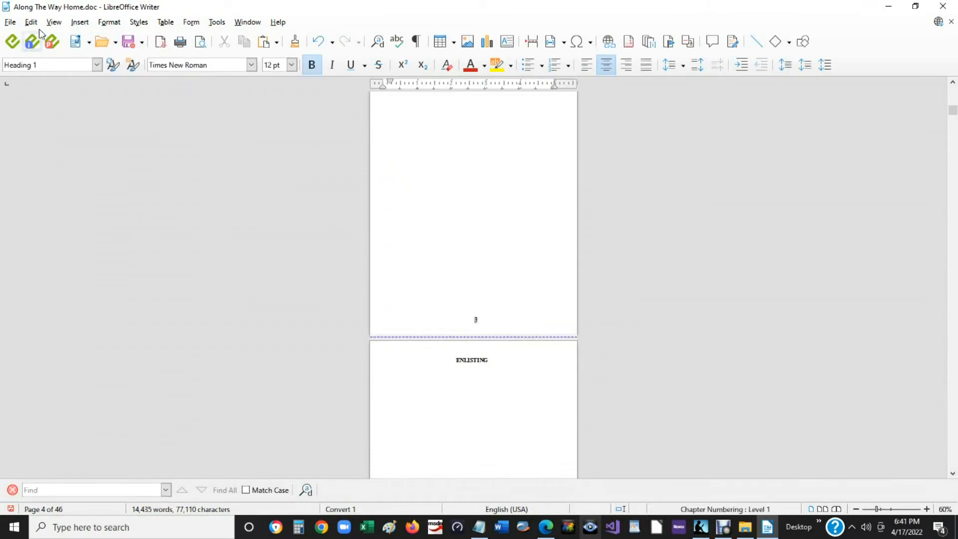
Undo the last paste, removing the ENLISTING heading from the contents section.
{"action": "left_click", "coordinate": [54, 22]}
{"action": "mouse_move", "coordinate": [31, 22]}
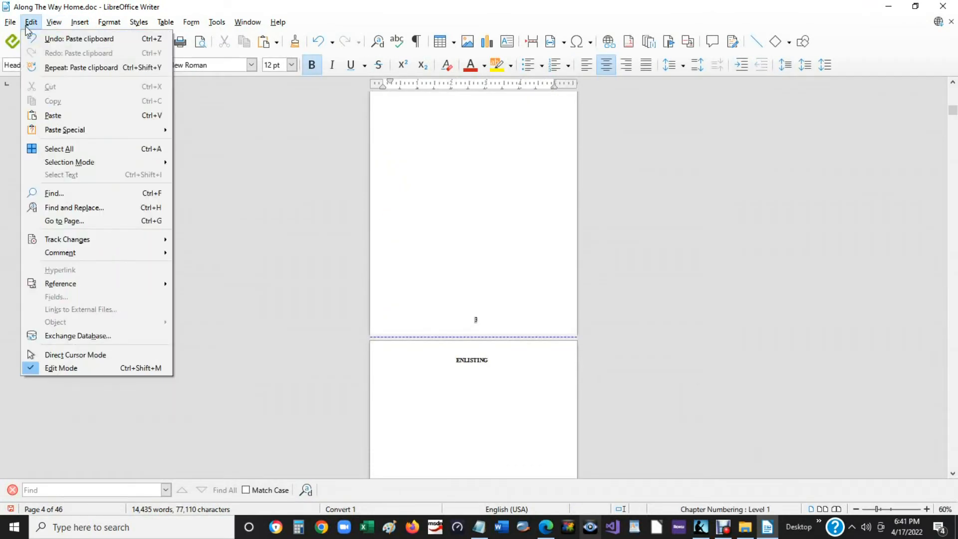
{"action": "left_click", "coordinate": [60, 38]}
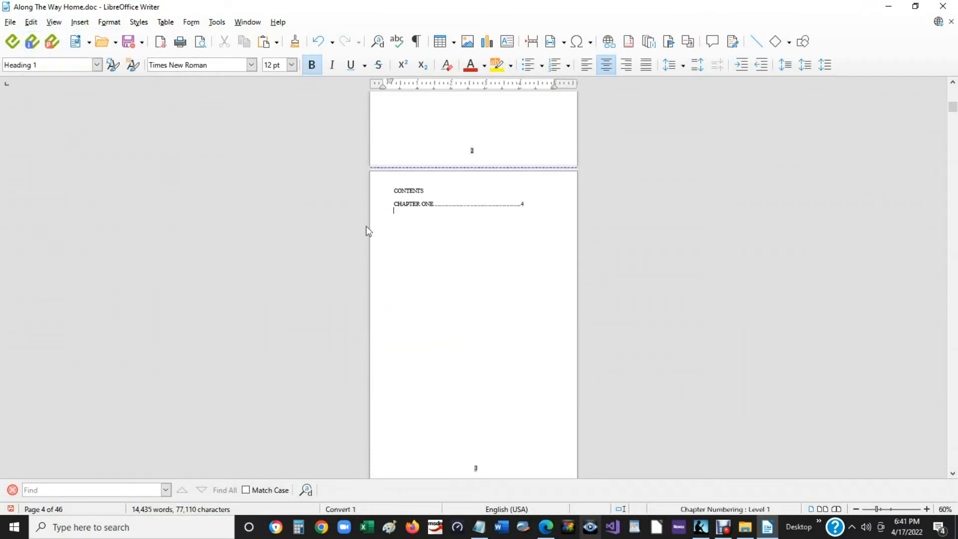
Add an "ENLISTING" entry with a row of dots and page number 28 to the contents, and center the CONTENTS title.
{"action": "type", "text": "LISTING"}
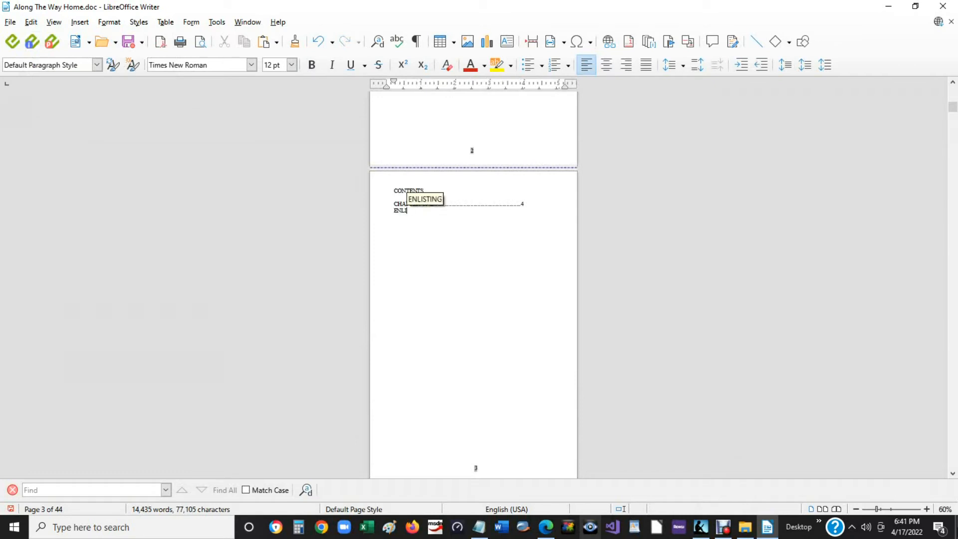
{"action": "type", "text": "................"}
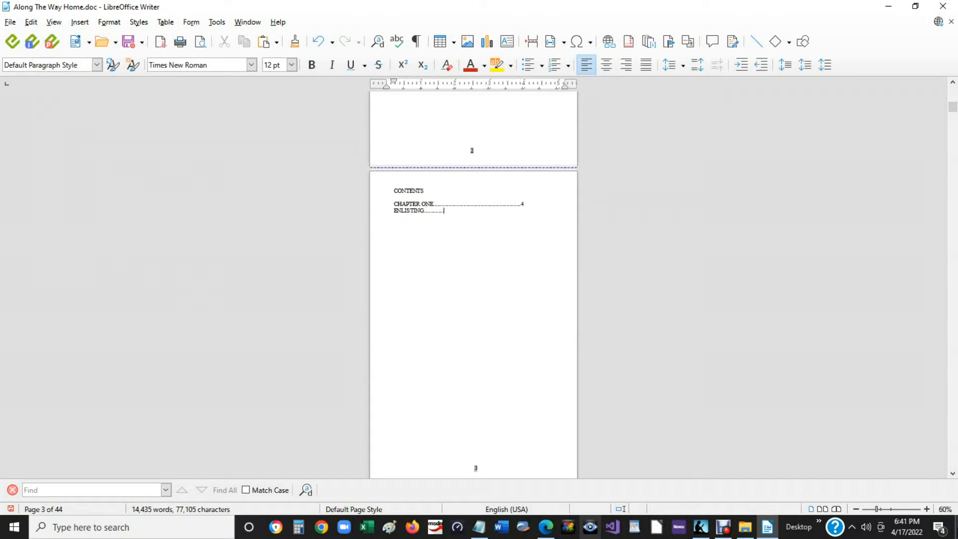
{"action": "type", "text": "....................................................."}
{"action": "type", "text": "28"}
{"action": "key", "text": "ctrl+e"}
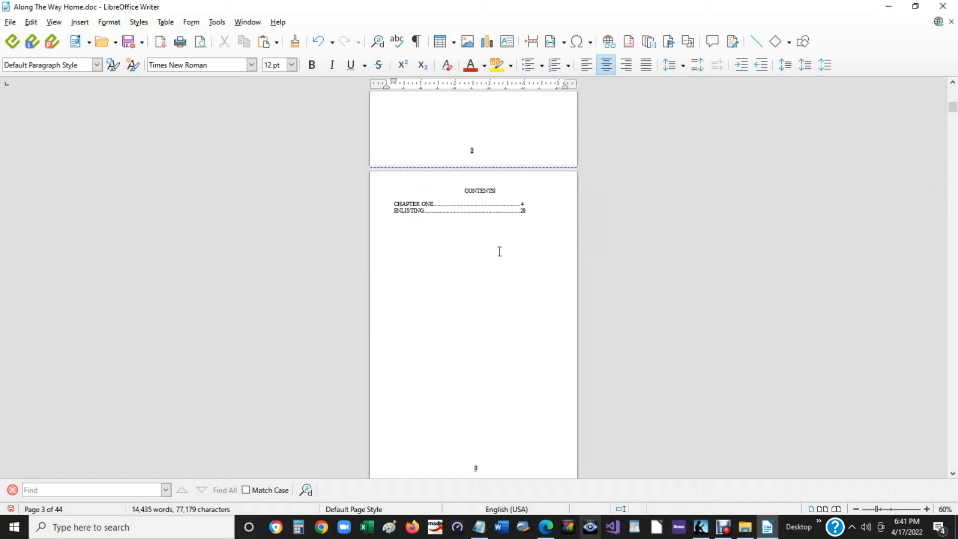
Check the footer page numbers through to the last page of the manuscript.
{"action": "left_click", "coordinate": [954, 348]}
{"action": "left_click", "coordinate": [954, 348]}
{"action": "left_click", "coordinate": [954, 344]}
{"action": "left_click", "coordinate": [950, 344]}
{"action": "left_click", "coordinate": [950, 344]}
{"action": "left_click", "coordinate": [950, 345]}
{"action": "left_click", "coordinate": [950, 345]}
{"action": "left_click", "coordinate": [950, 345]}
{"action": "left_click", "coordinate": [950, 345]}
{"action": "left_click_drag", "start_coordinate": [952, 350], "coordinate": [954, 487]}
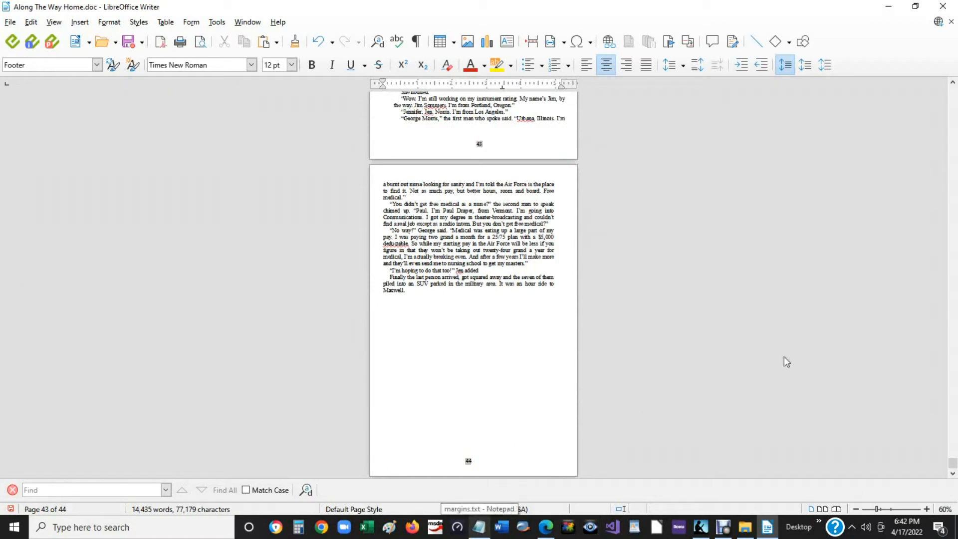
Apply the Heading 1 style to the "Chapter One" title on page 4 and center it.
{"action": "left_click", "coordinate": [955, 152]}
{"action": "left_click_drag", "start_coordinate": [956, 151], "coordinate": [955, 150]}
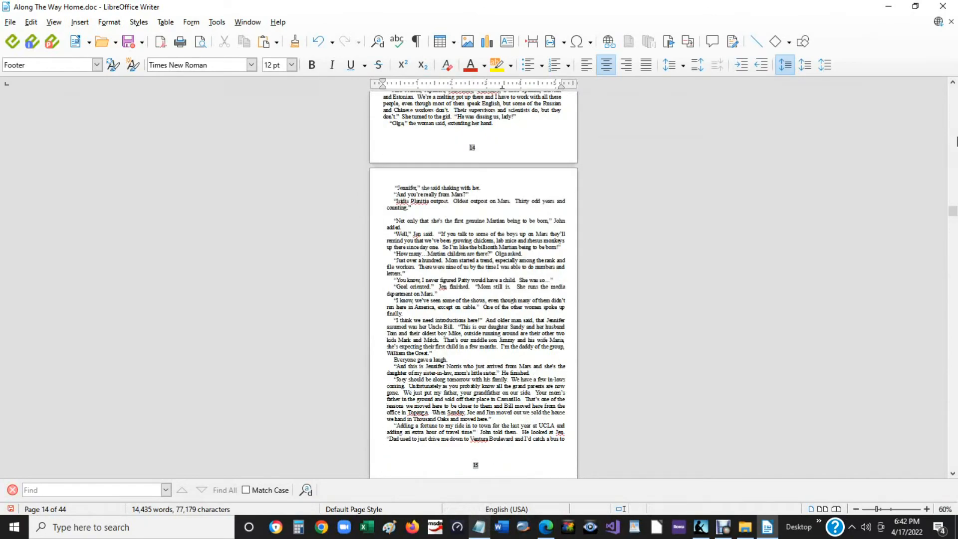
{"action": "left_click_drag", "start_coordinate": [956, 140], "coordinate": [954, 119]}
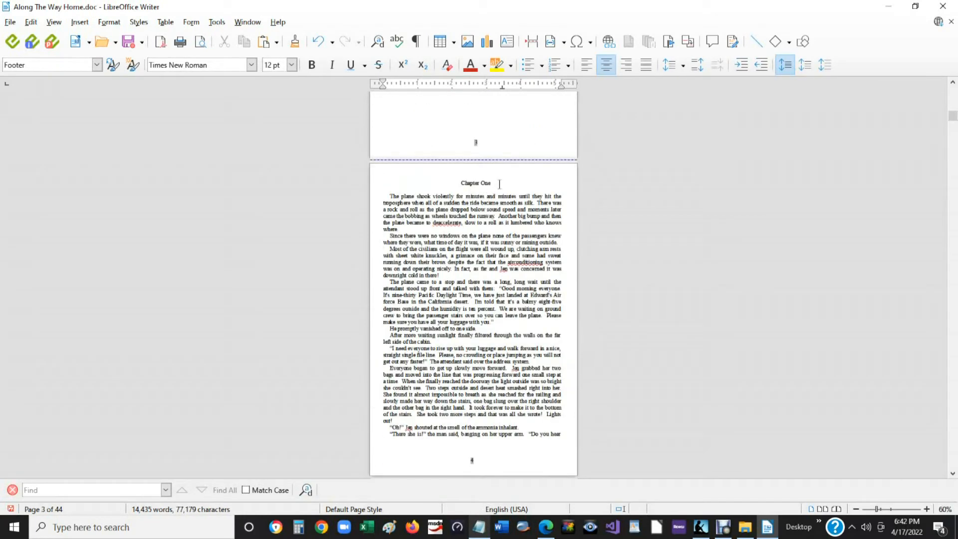
{"action": "left_click_drag", "start_coordinate": [491, 183], "coordinate": [440, 183]}
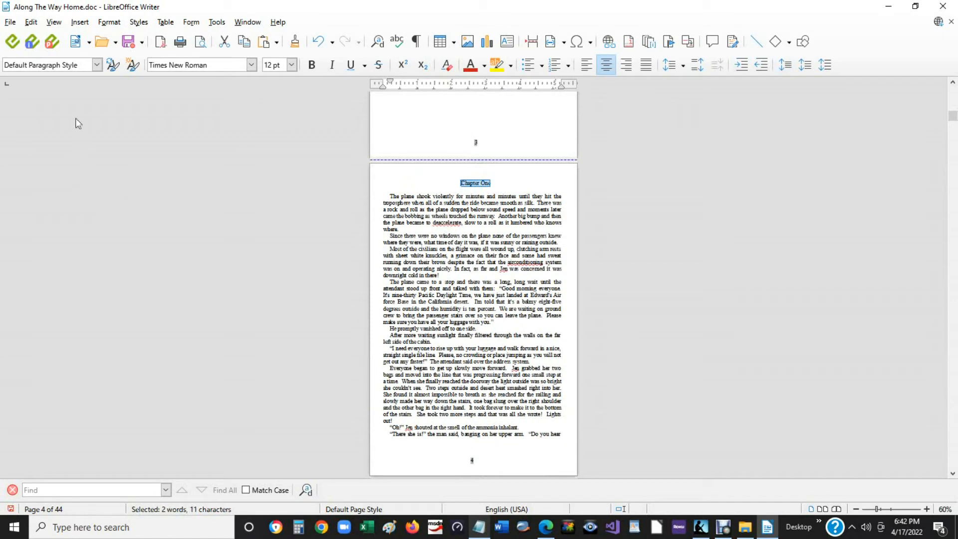
{"action": "left_click", "coordinate": [139, 28]}
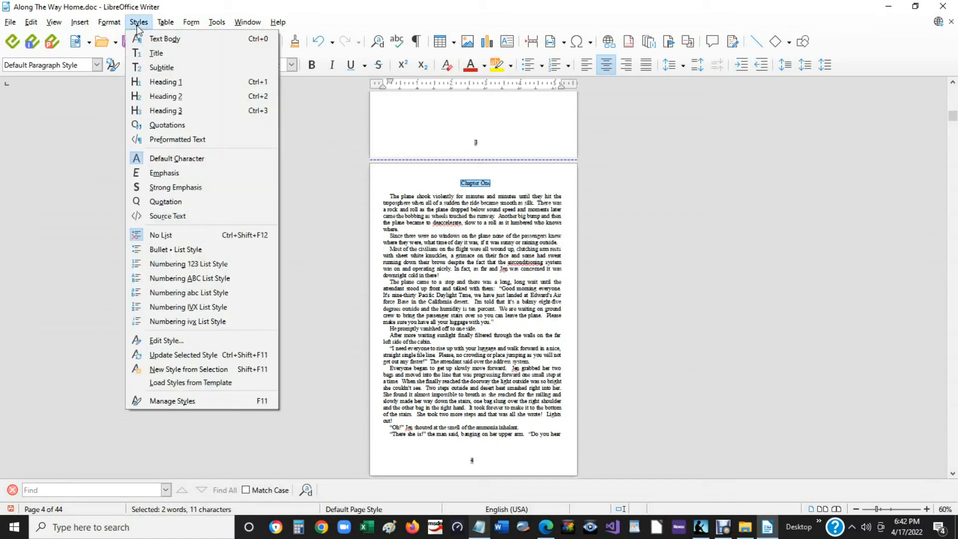
{"action": "left_click", "coordinate": [159, 79]}
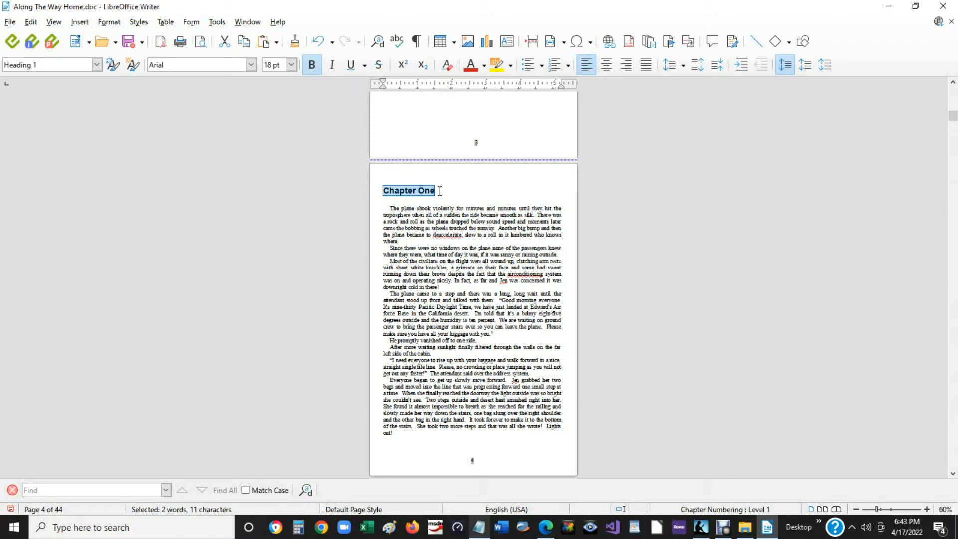
{"action": "key", "text": "ctrl+e"}
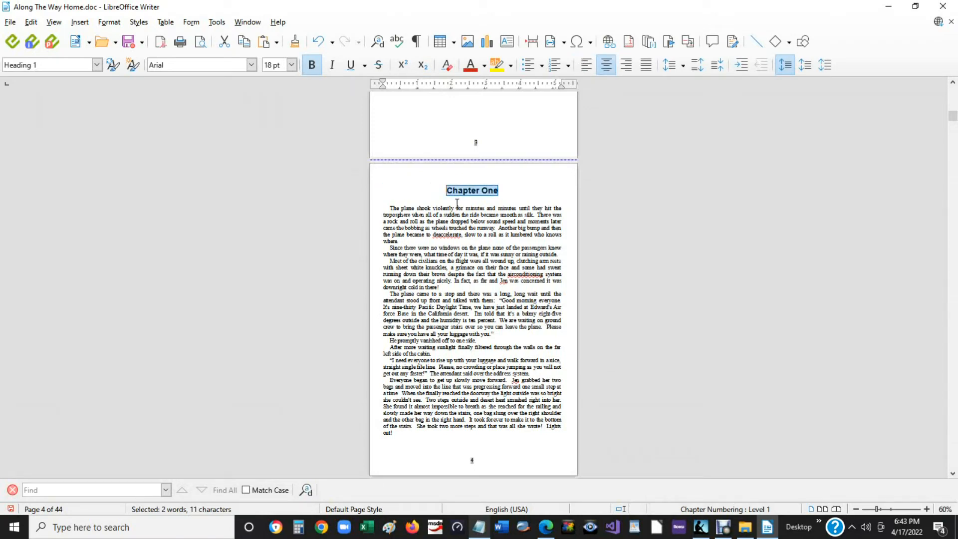
Insert two blank lines above the "Chapter One" heading on page 4.
{"action": "left_click", "coordinate": [429, 197]}
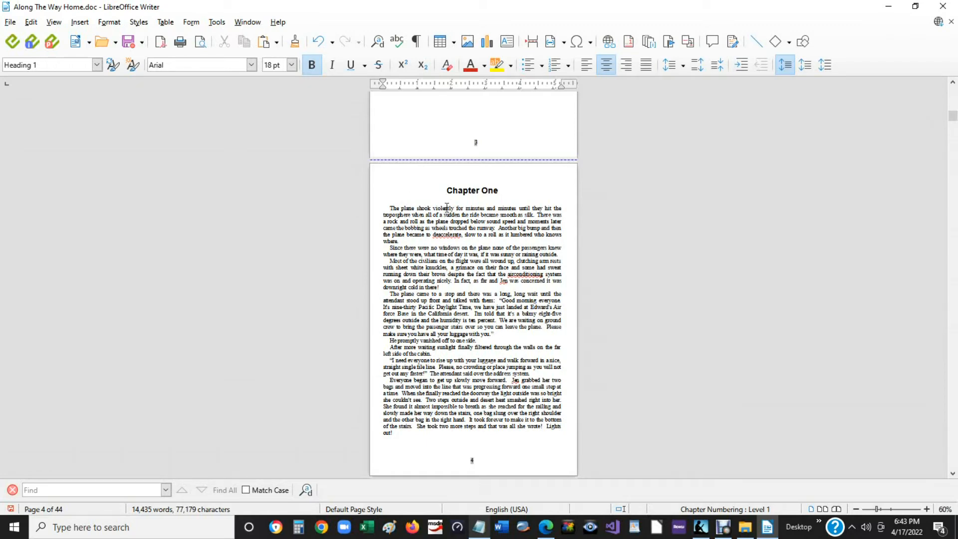
{"action": "key", "text": "Return"}
{"action": "key", "text": "Return"}
{"action": "key", "text": "Return"}
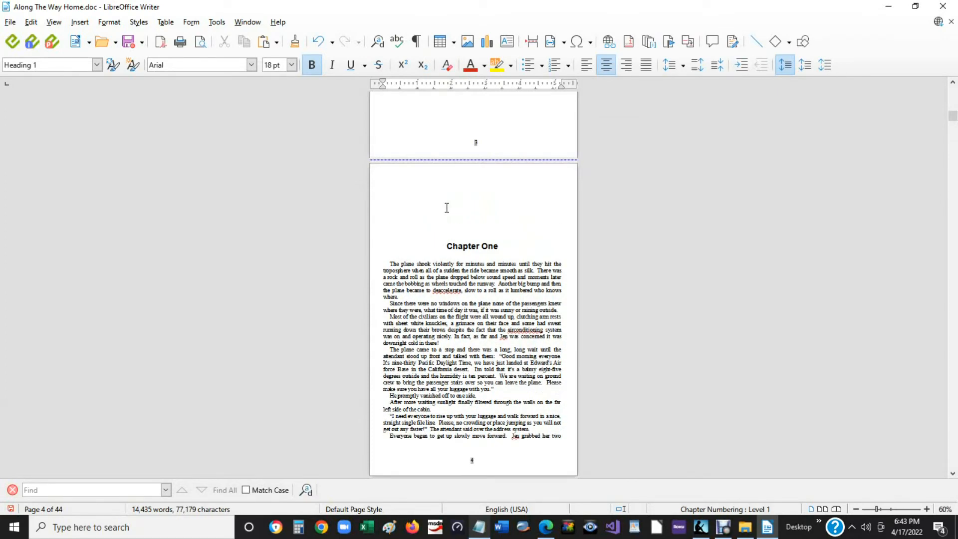
{"action": "key", "text": "BackSpace"}
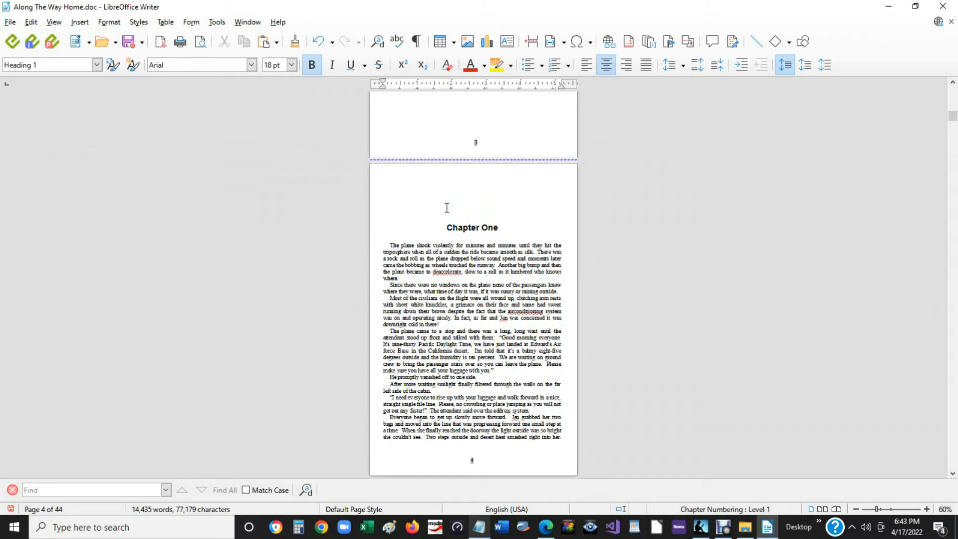
Insert two blank lines between the "Chapter One" heading and the first paragraph on page 4.
{"action": "left_click", "coordinate": [391, 285]}
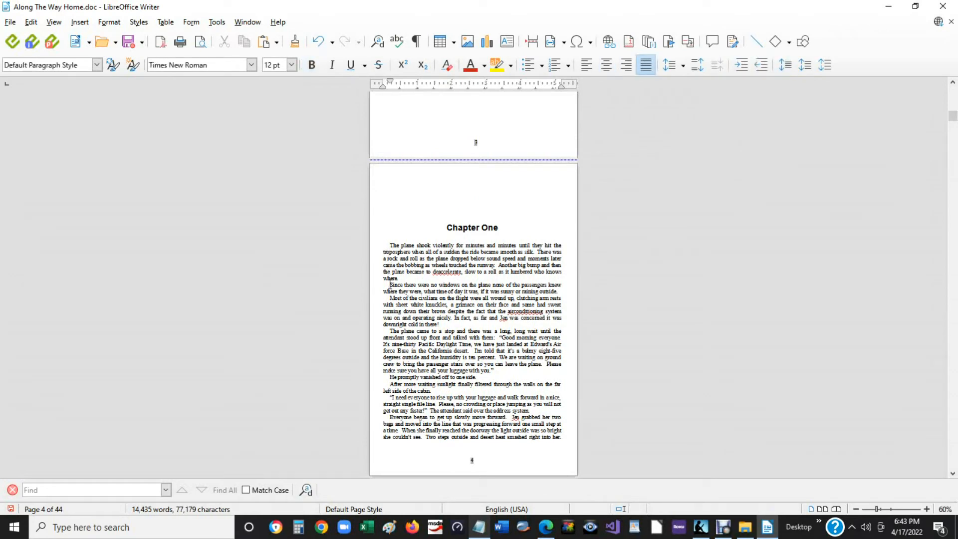
{"action": "key", "text": "Return"}
{"action": "key", "text": "Return"}
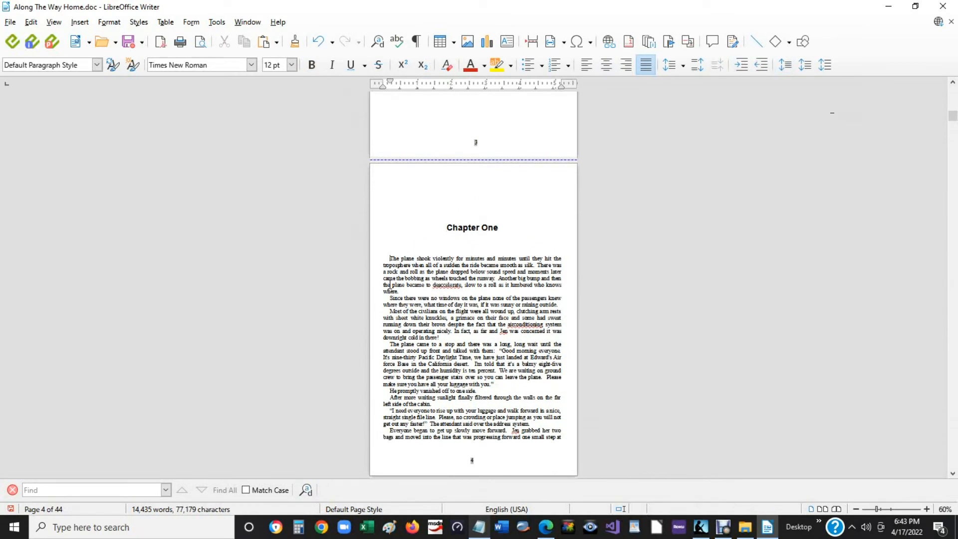
{"action": "key", "text": "Up"}
{"action": "key", "text": "Up"}
{"action": "key", "text": "Up"}
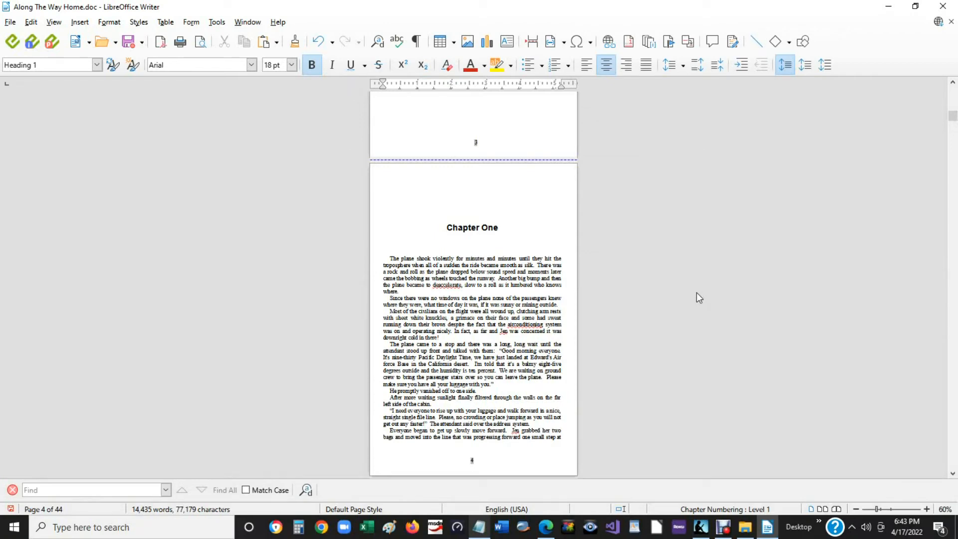
Try the Asimov font on the "Chapter One" heading, switching its bold off and back on.
{"action": "scroll", "coordinate": [696, 298], "scroll_direction": "down", "scroll_amount": 1}
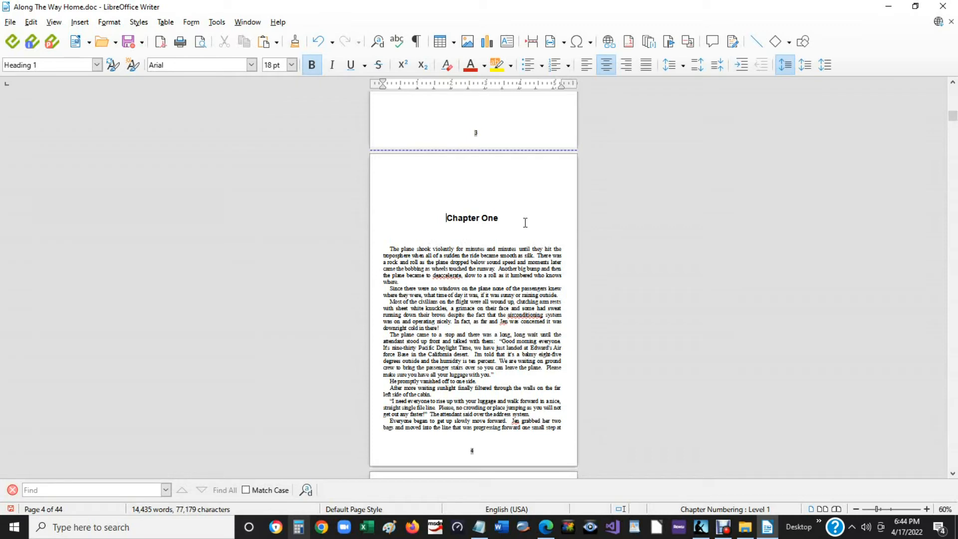
{"action": "left_click_drag", "start_coordinate": [525, 218], "coordinate": [425, 207]}
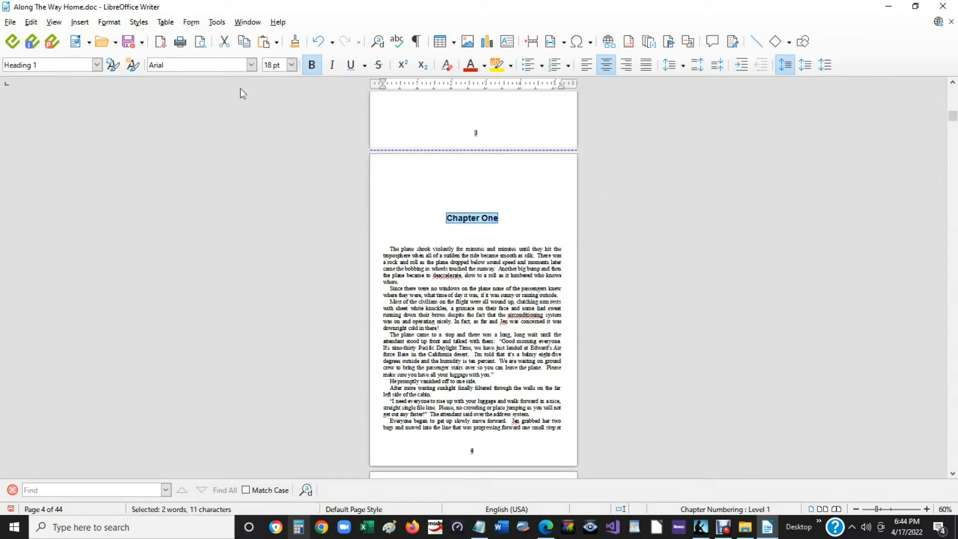
{"action": "left_click", "coordinate": [251, 66]}
{"action": "scroll", "coordinate": [251, 68], "scroll_direction": "down", "scroll_amount": 4}
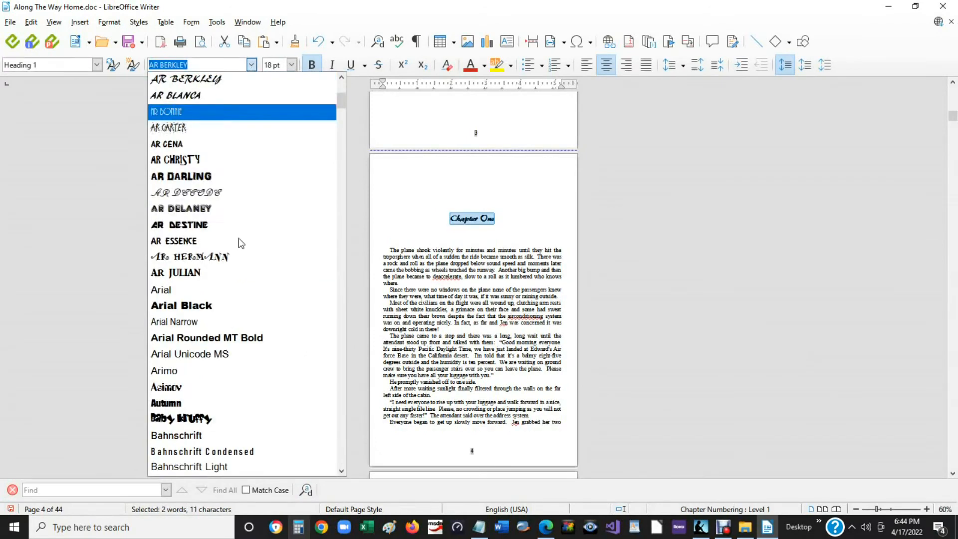
{"action": "left_click", "coordinate": [198, 330]}
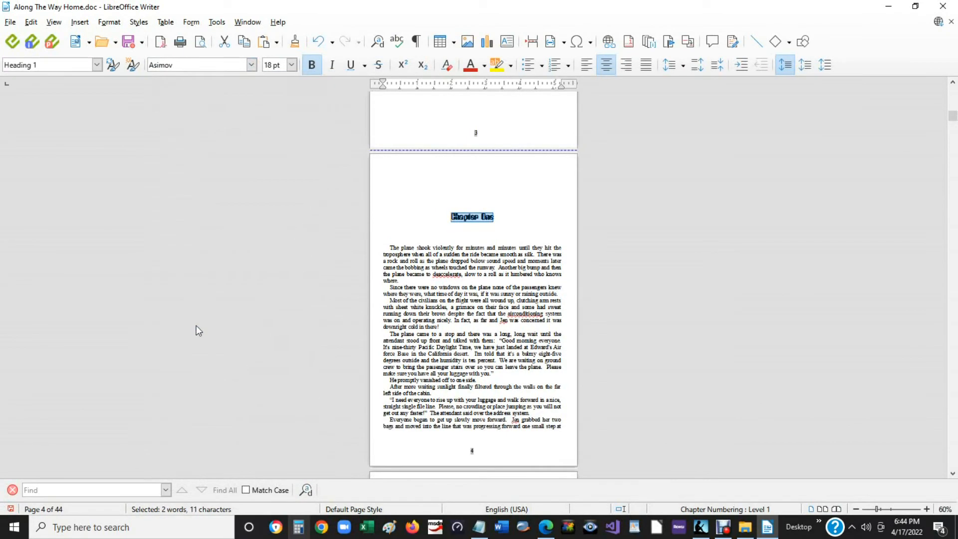
{"action": "left_click", "coordinate": [309, 70]}
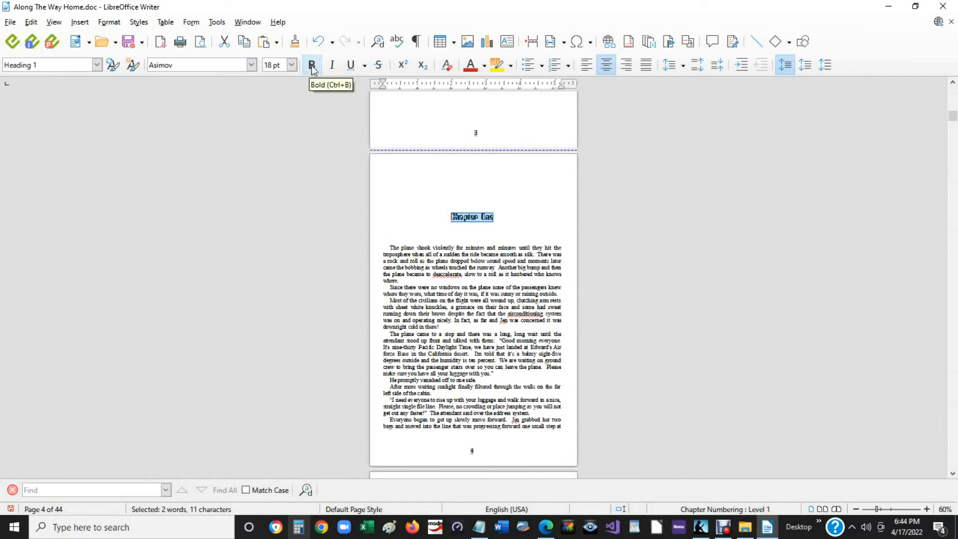
{"action": "left_click", "coordinate": [312, 67]}
Try the Bauhaus 93 font on the "Chapter One" heading.
{"action": "left_click", "coordinate": [251, 65]}
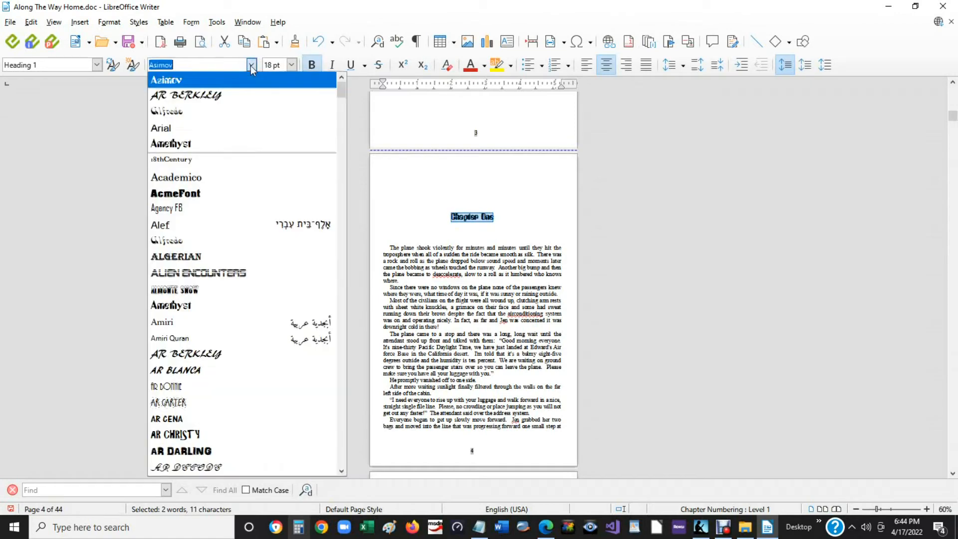
{"action": "scroll", "coordinate": [238, 235], "scroll_direction": "down", "scroll_amount": 2}
{"action": "scroll", "coordinate": [237, 235], "scroll_direction": "down", "scroll_amount": 8}
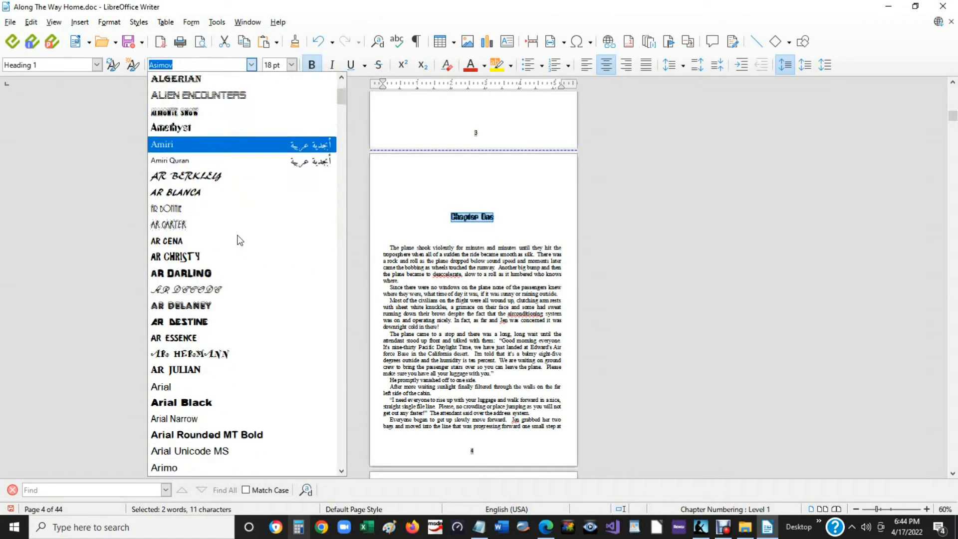
{"action": "scroll", "coordinate": [237, 238], "scroll_direction": "down", "scroll_amount": 3}
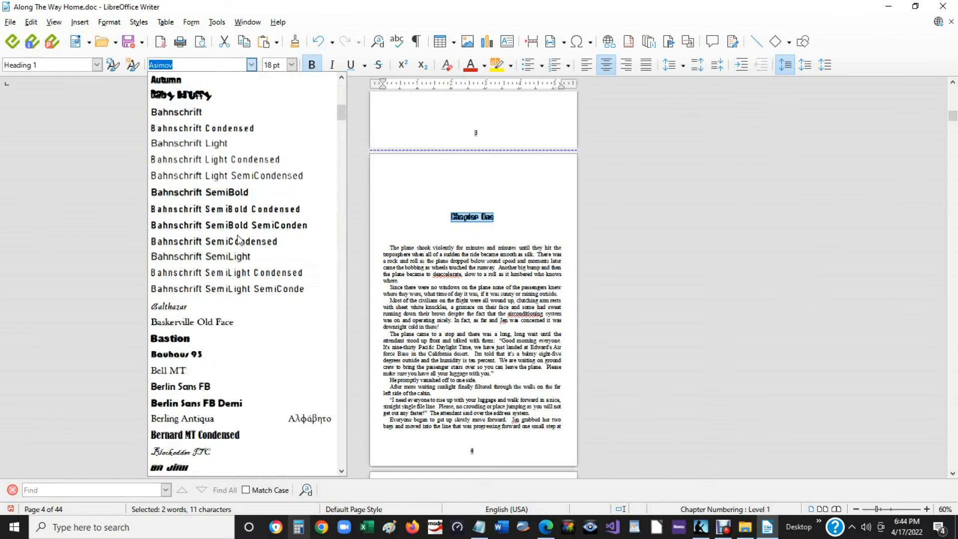
{"action": "left_click", "coordinate": [192, 306]}
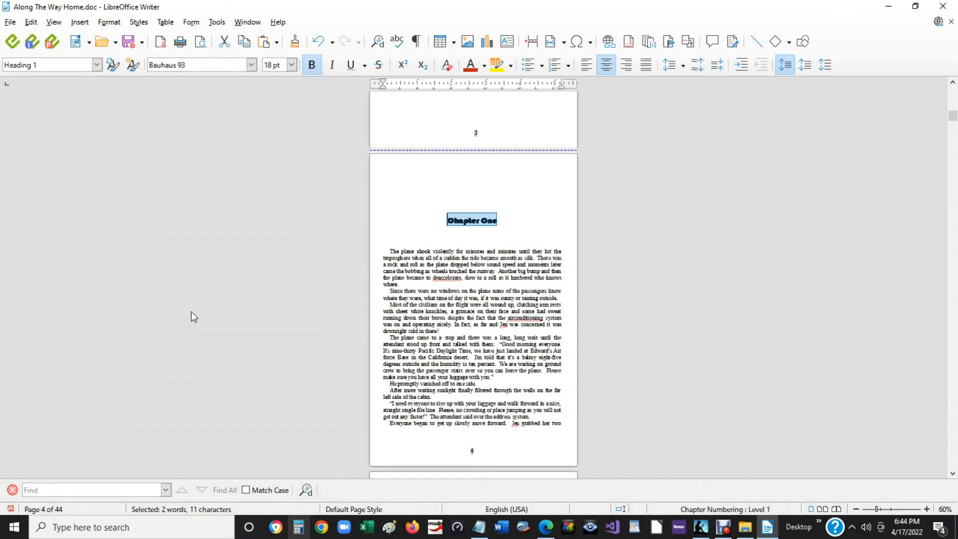
Try the Brandish font on the "Chapter One" heading.
{"action": "left_click", "coordinate": [252, 65]}
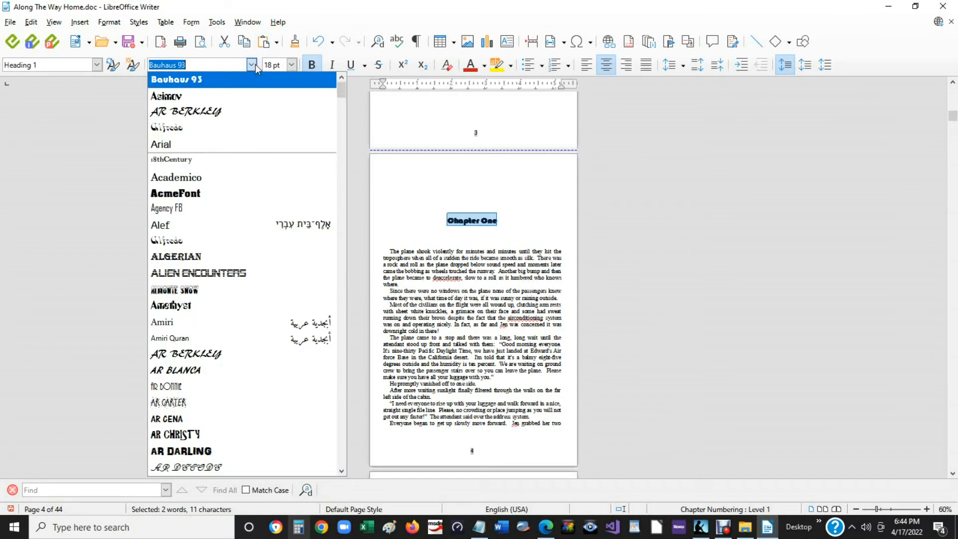
{"action": "scroll", "coordinate": [220, 248], "scroll_direction": "down", "scroll_amount": 10}
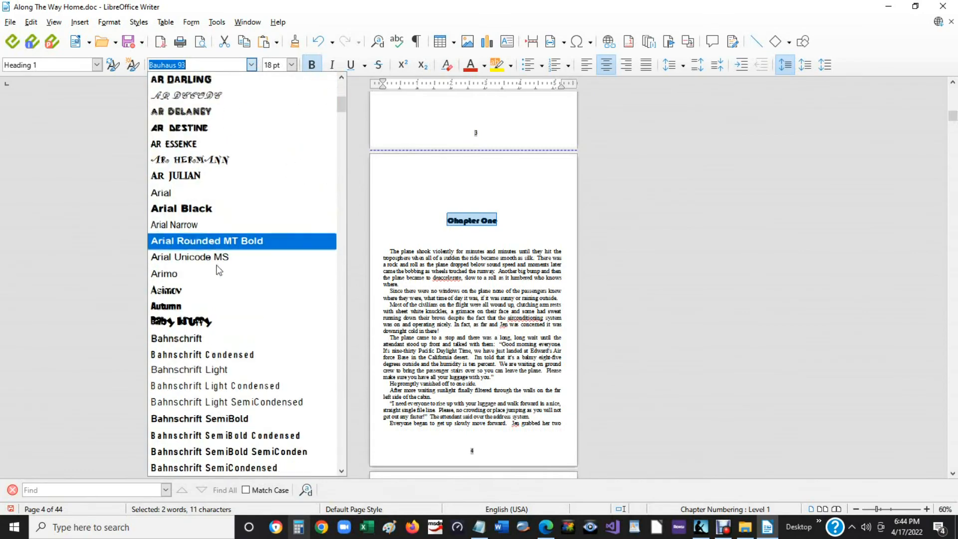
{"action": "scroll", "coordinate": [218, 272], "scroll_direction": "down", "scroll_amount": 4}
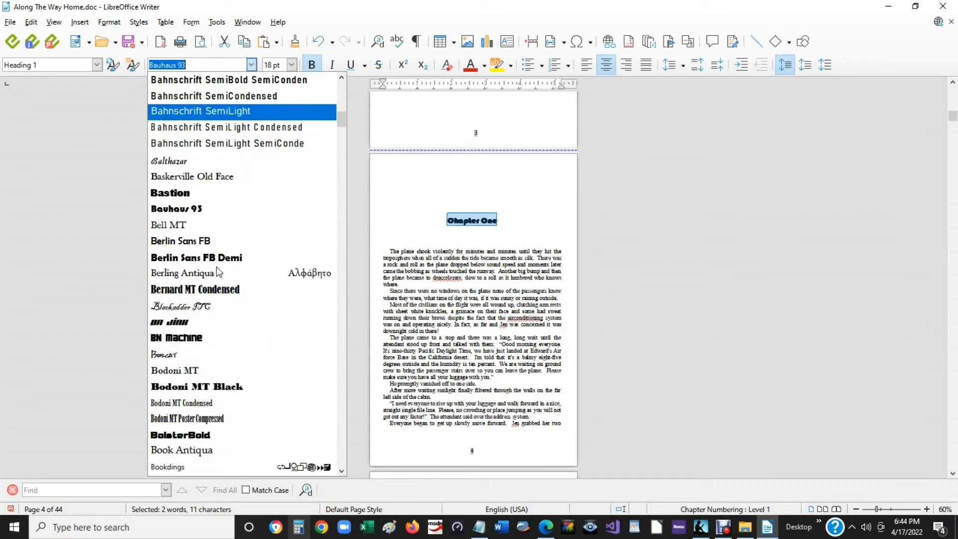
{"action": "scroll", "coordinate": [219, 272], "scroll_direction": "down", "scroll_amount": 1}
{"action": "scroll", "coordinate": [218, 273], "scroll_direction": "down", "scroll_amount": 4}
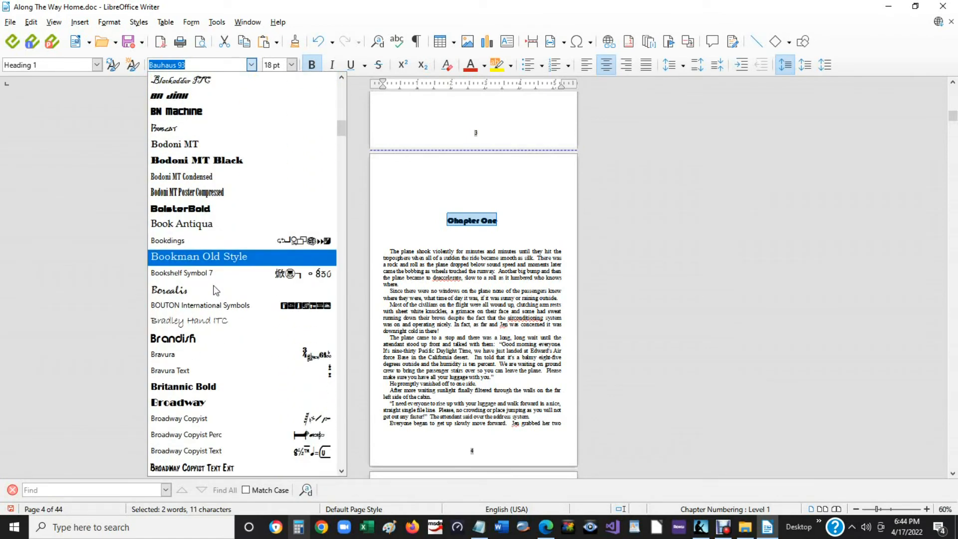
{"action": "scroll", "coordinate": [209, 319], "scroll_direction": "down", "scroll_amount": 1}
{"action": "key", "text": "Escape"}
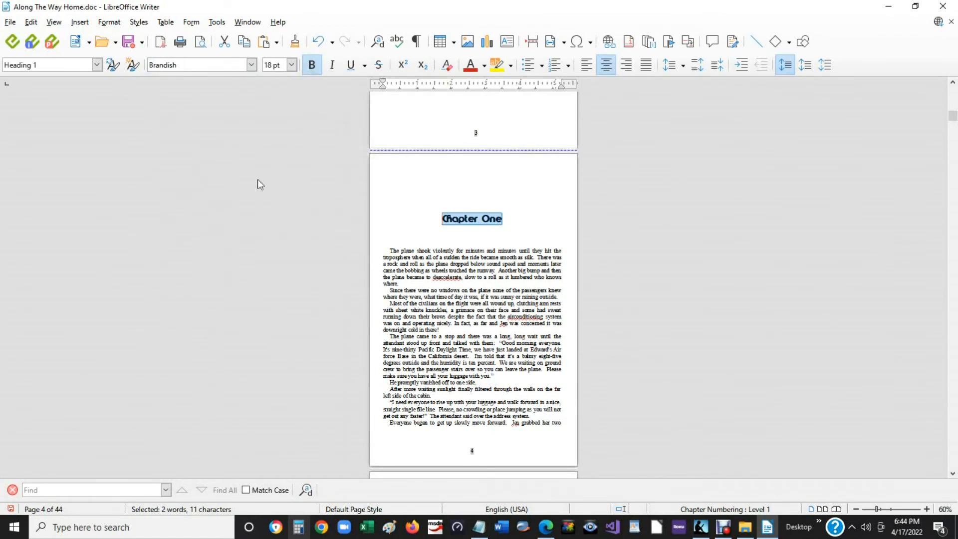
Try the Balthazar font on the "Chapter One" heading.
{"action": "left_click", "coordinate": [254, 65]}
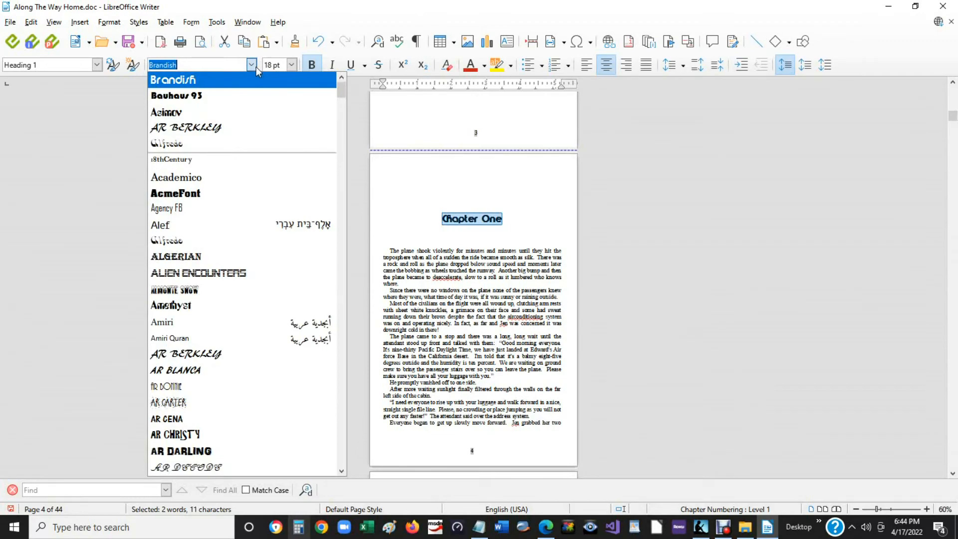
{"action": "scroll", "coordinate": [230, 300], "scroll_direction": "down", "scroll_amount": 2}
{"action": "scroll", "coordinate": [230, 303], "scroll_direction": "down", "scroll_amount": 10}
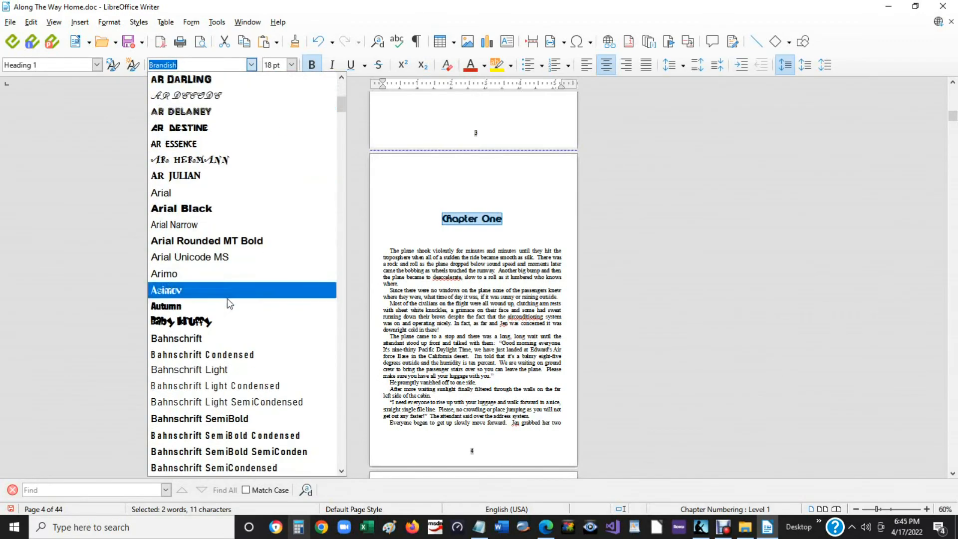
{"action": "scroll", "coordinate": [227, 300], "scroll_direction": "down", "scroll_amount": 5}
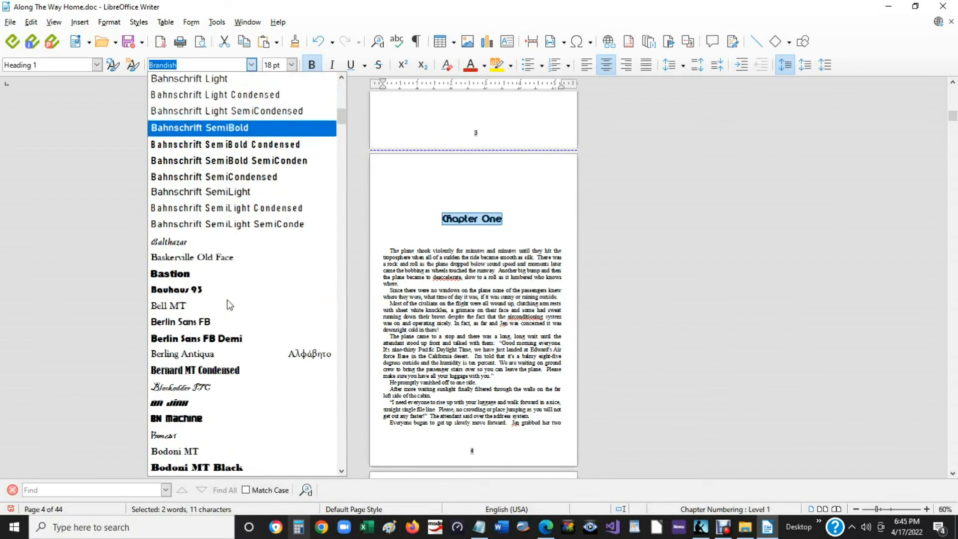
{"action": "key", "text": "Return"}
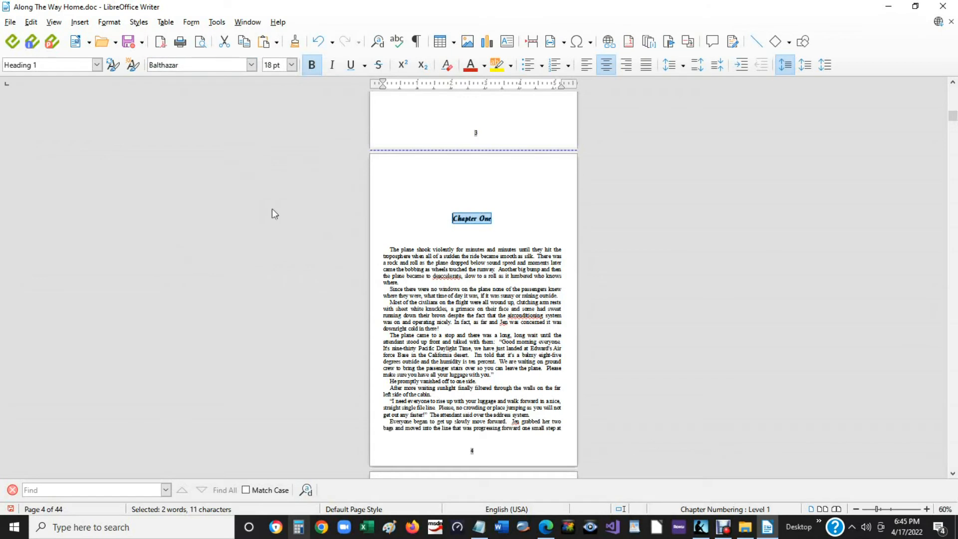
Enlarge the "Chapter One" heading, trying 26 pt and settling on a font size of 32 pt.
{"action": "left_click", "coordinate": [292, 66]}
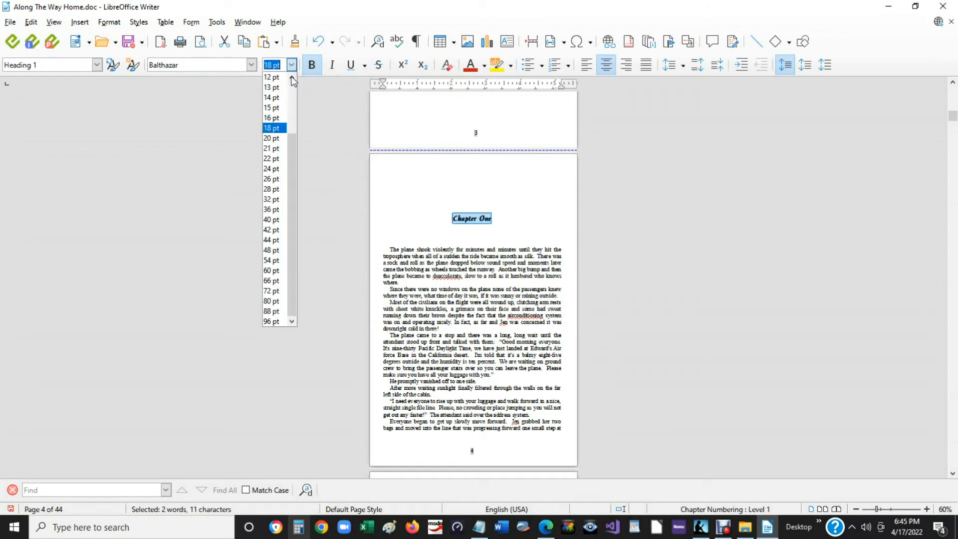
{"action": "left_click", "coordinate": [280, 180]}
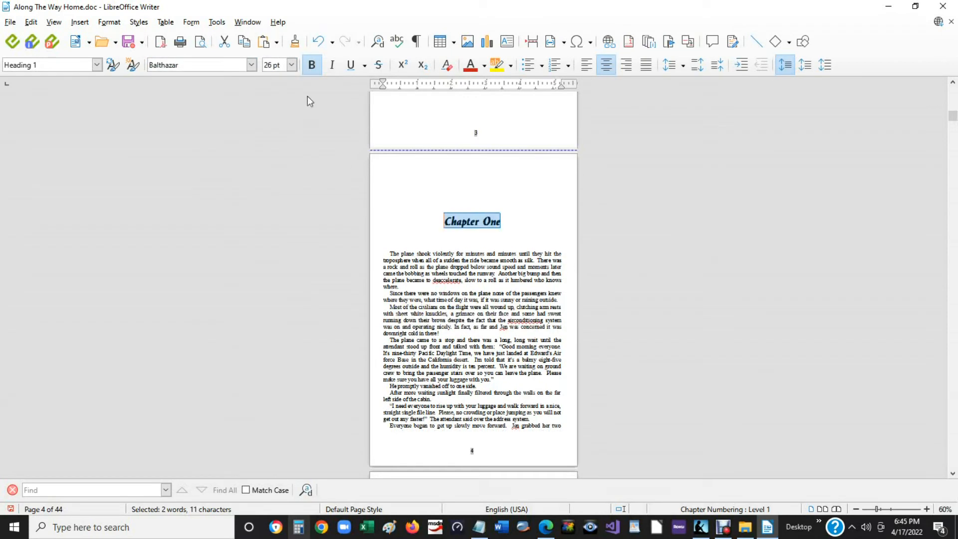
{"action": "left_click", "coordinate": [292, 65]}
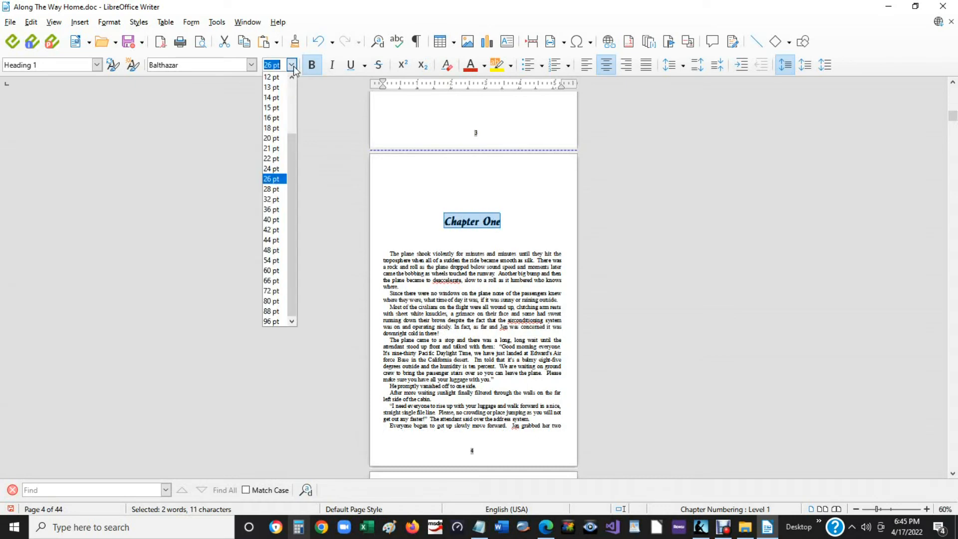
{"action": "left_click", "coordinate": [278, 199]}
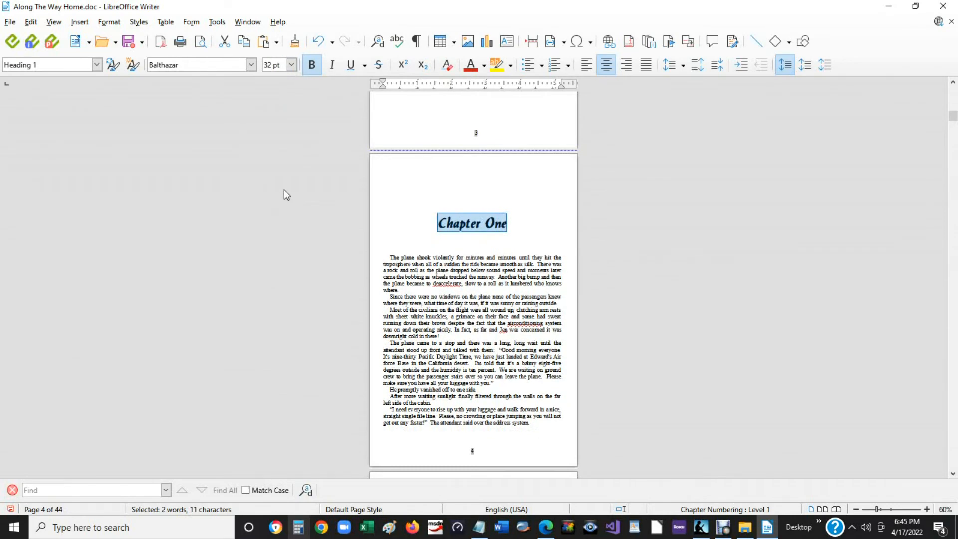
Try the Britannic Bold font on the "Chapter One" heading.
{"action": "left_click", "coordinate": [251, 65]}
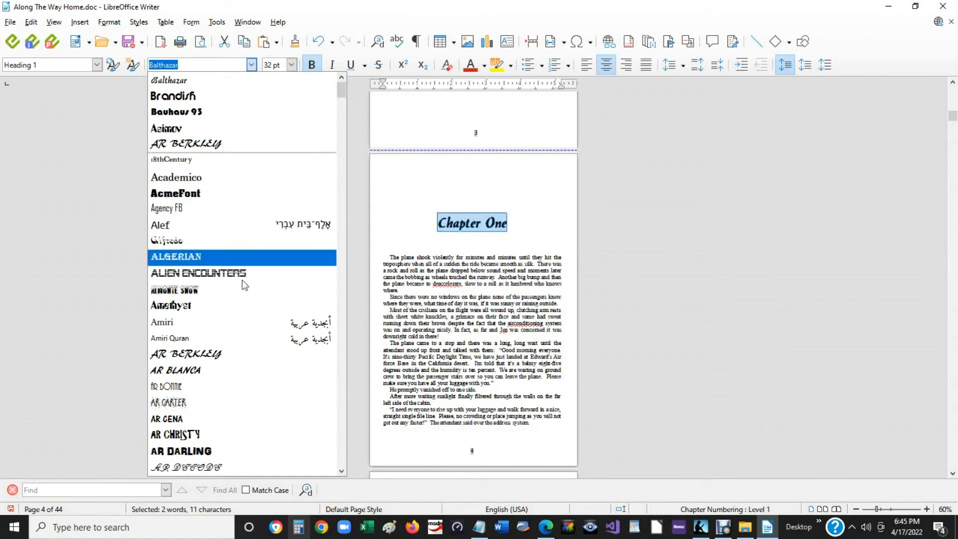
{"action": "scroll", "coordinate": [242, 284], "scroll_direction": "down", "scroll_amount": 4}
{"action": "scroll", "coordinate": [244, 296], "scroll_direction": "down", "scroll_amount": 4}
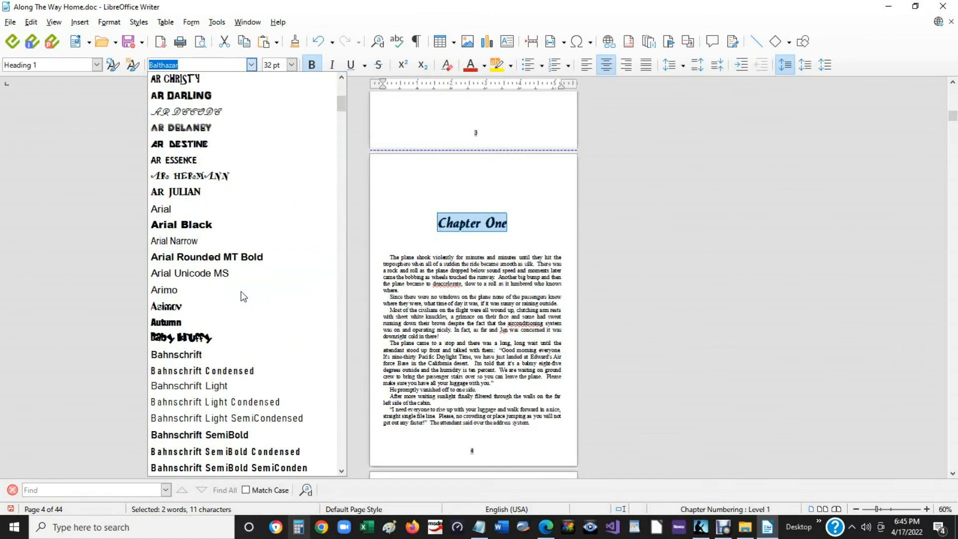
{"action": "scroll", "coordinate": [244, 296], "scroll_direction": "down", "scroll_amount": 6}
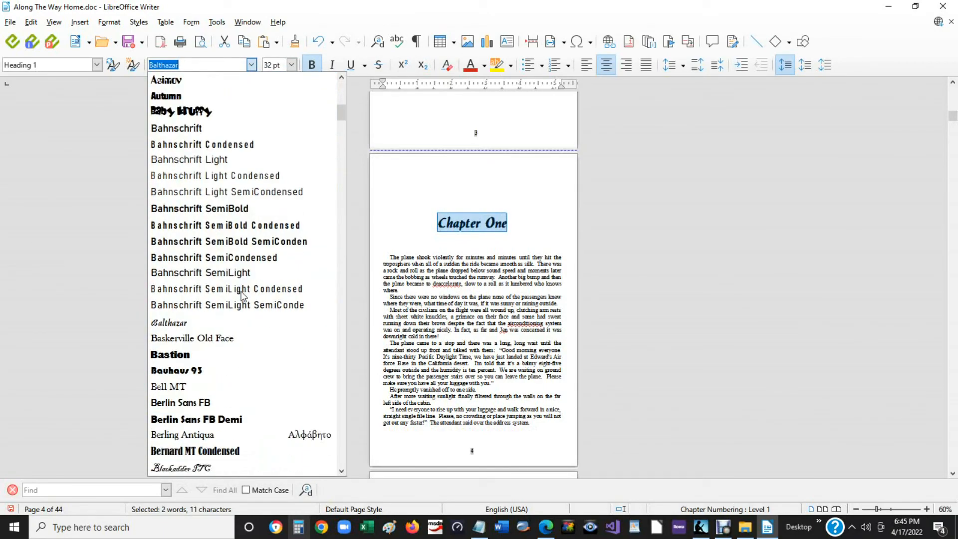
{"action": "scroll", "coordinate": [243, 296], "scroll_direction": "down", "scroll_amount": 4}
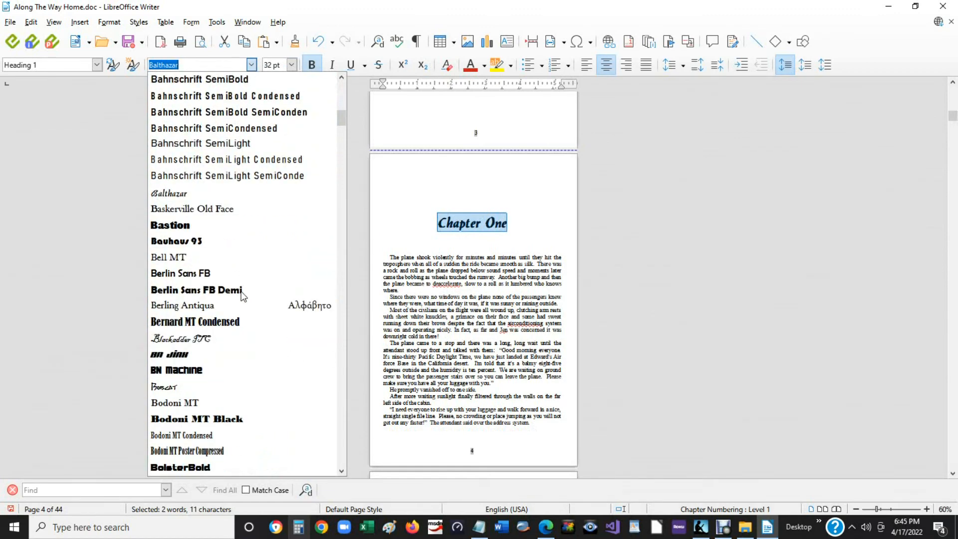
{"action": "scroll", "coordinate": [243, 296], "scroll_direction": "down", "scroll_amount": 4}
{"action": "scroll", "coordinate": [243, 296], "scroll_direction": "down", "scroll_amount": 1}
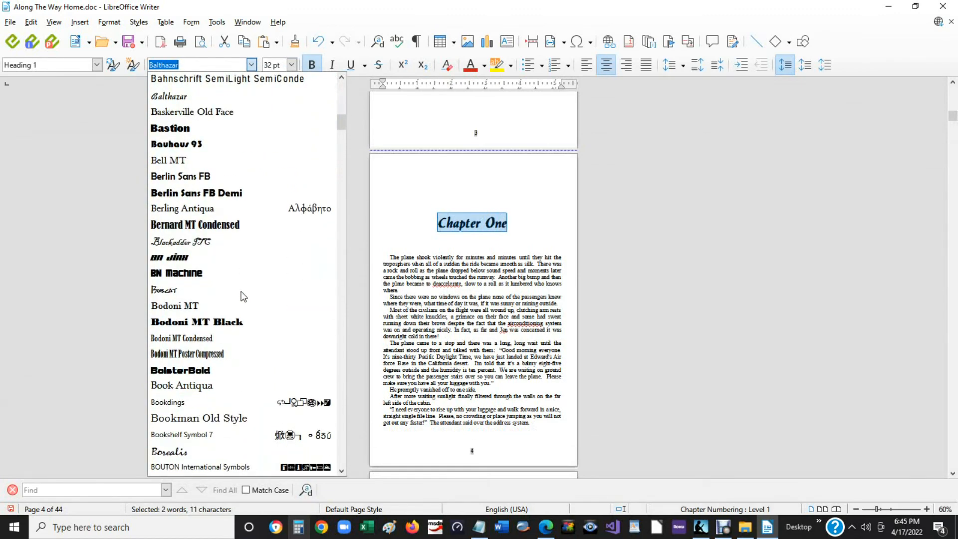
{"action": "scroll", "coordinate": [244, 297], "scroll_direction": "down", "scroll_amount": 8}
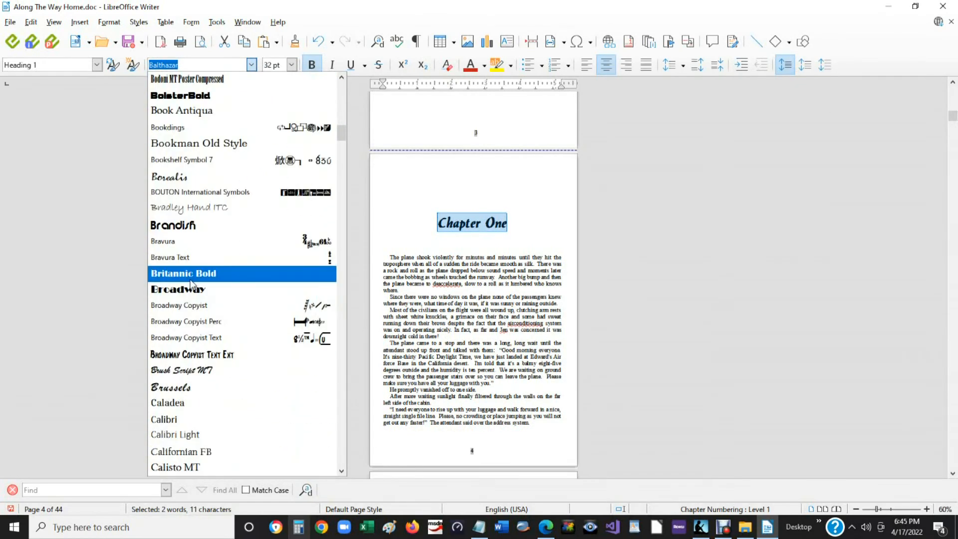
{"action": "left_click", "coordinate": [190, 280]}
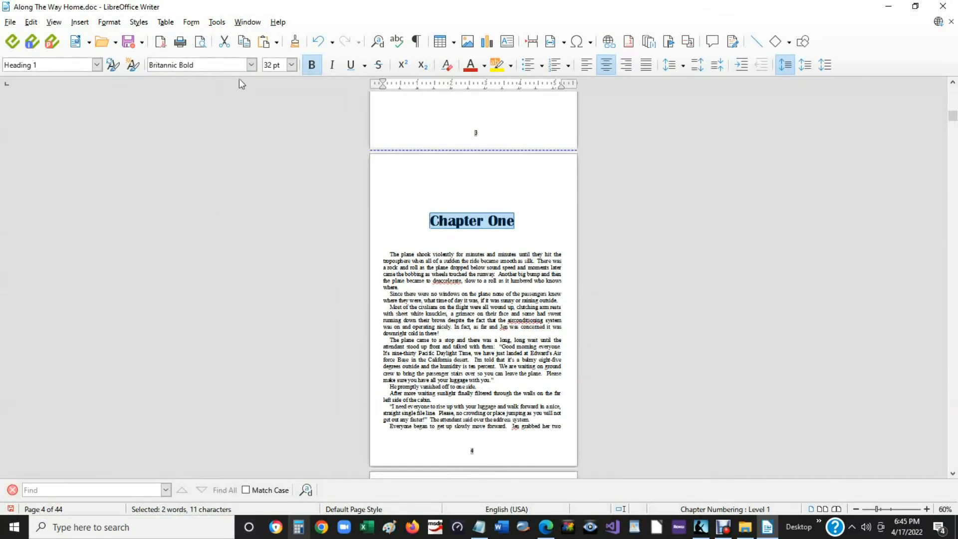
Set the font of the "Chapter One" heading to Calligraphic and deselect the heading.
{"action": "left_click", "coordinate": [252, 65]}
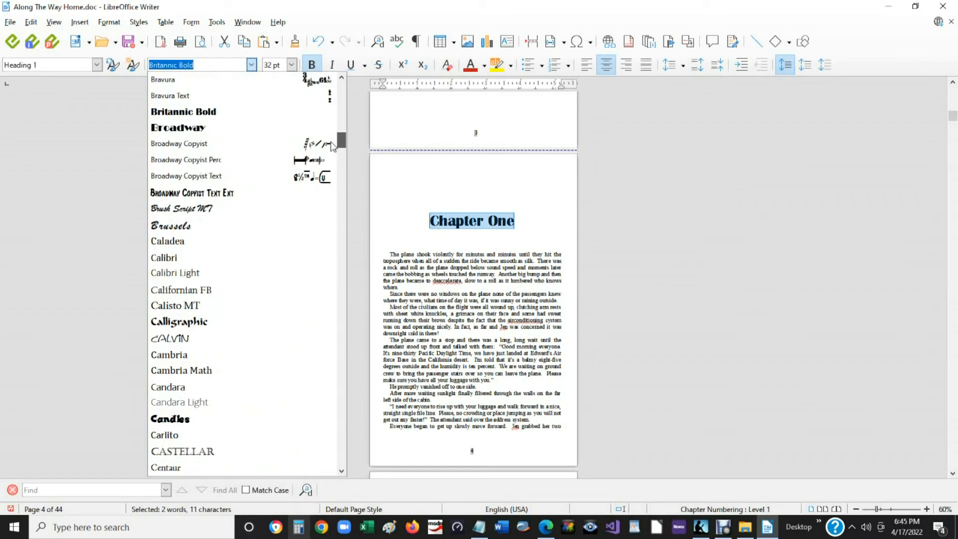
{"action": "left_click", "coordinate": [203, 328]}
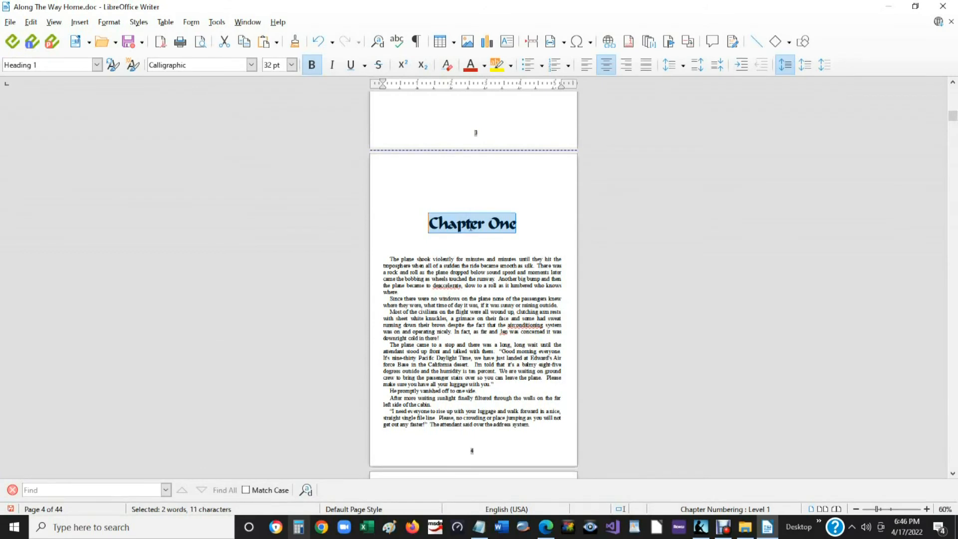
{"action": "left_click", "coordinate": [406, 219]}
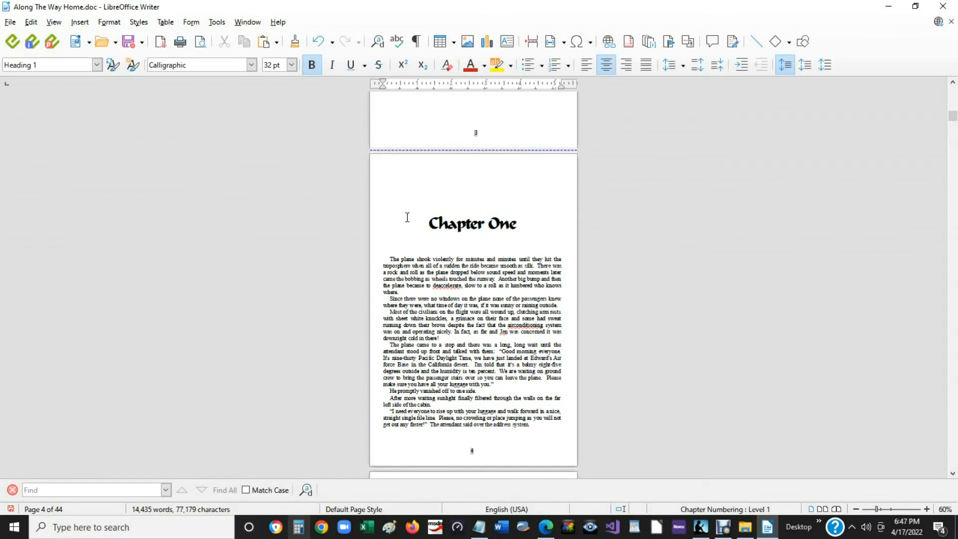
Try a 48 pt size on the first letter of Chapter One's opening paragraph and return it to 12 pt.
{"action": "left_click", "coordinate": [389, 259]}
{"action": "left_click", "coordinate": [291, 65]}
{"action": "left_click", "coordinate": [275, 250]}
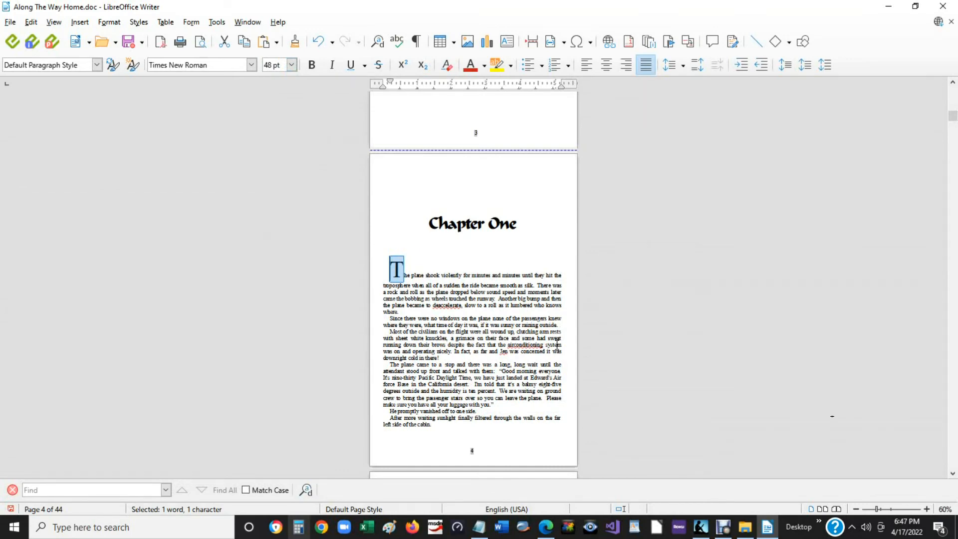
{"action": "left_click", "coordinate": [292, 65]}
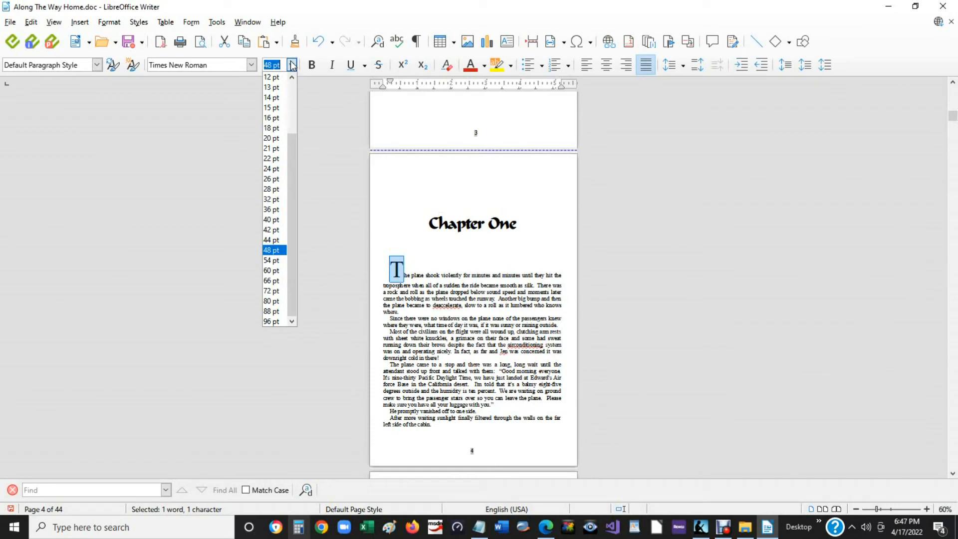
{"action": "left_click", "coordinate": [278, 77]}
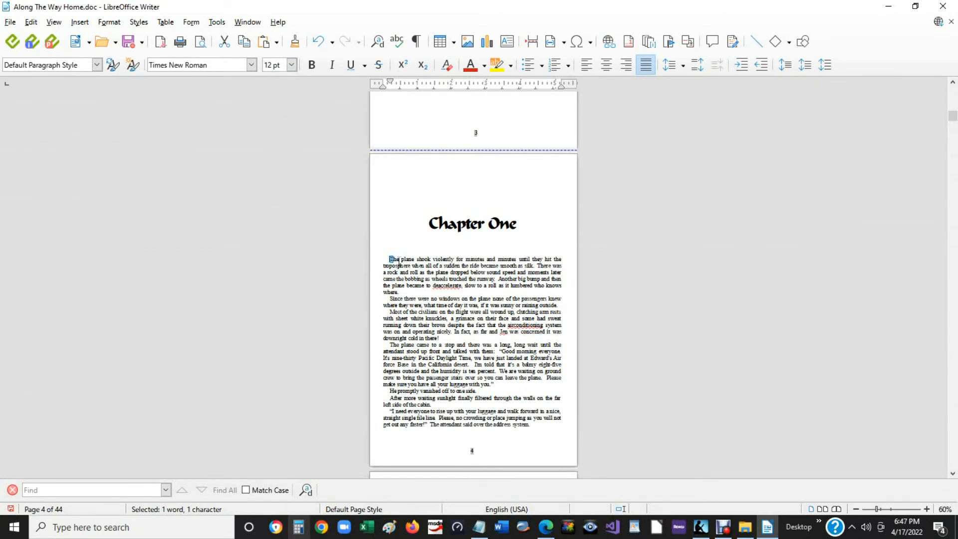
Try a 40 pt size on the opening words "The plane" of Chapter One and return them to 12 pt.
{"action": "left_click_drag", "start_coordinate": [398, 259], "coordinate": [389, 259]}
{"action": "mouse_move", "coordinate": [392, 259]}
{"action": "left_mouse_down"}
{"action": "mouse_move", "coordinate": [415, 258]}
{"action": "mouse_move", "coordinate": [390, 258]}
{"action": "left_mouse_up"}
{"action": "left_click", "coordinate": [291, 65]}
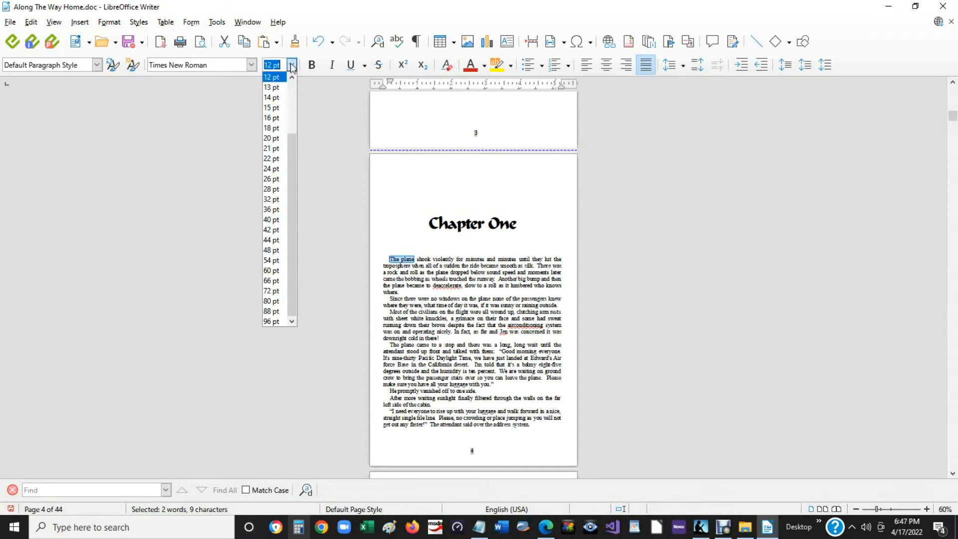
{"action": "left_click", "coordinate": [273, 221]}
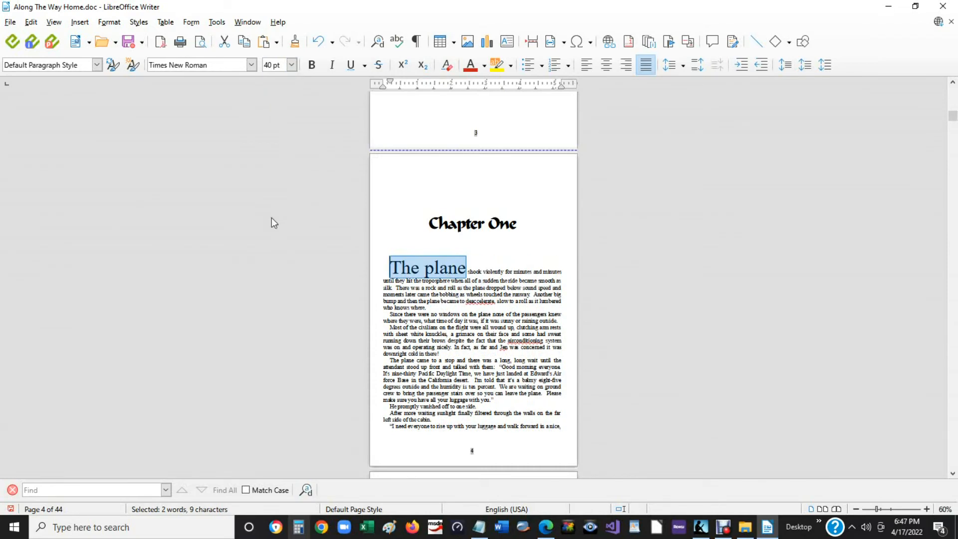
{"action": "left_click", "coordinate": [291, 65]}
{"action": "left_click", "coordinate": [279, 80]}
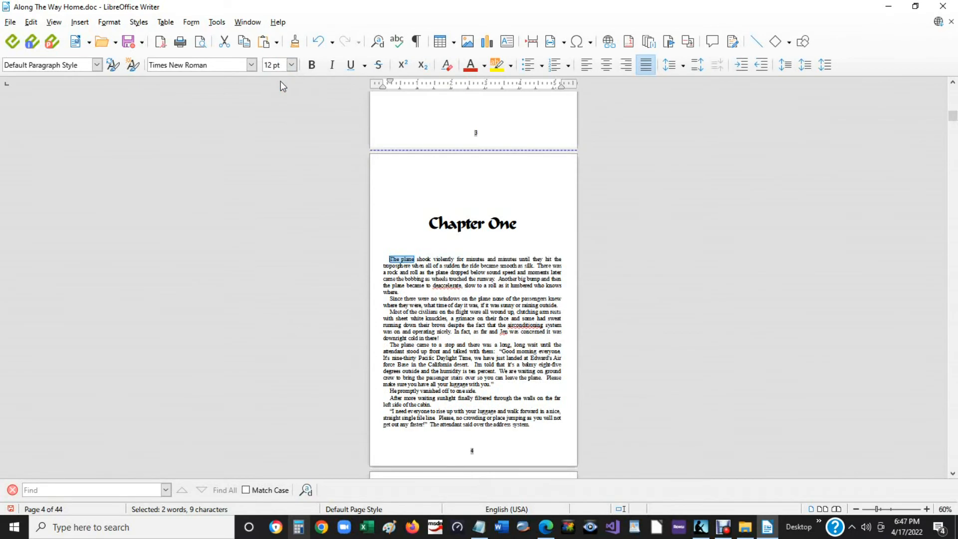
Enlarge only the opening letter "T" of Chapter One's first paragraph to 44 pt.
{"action": "left_click_drag", "start_coordinate": [389, 259], "coordinate": [393, 259]}
{"action": "left_click", "coordinate": [293, 66]}
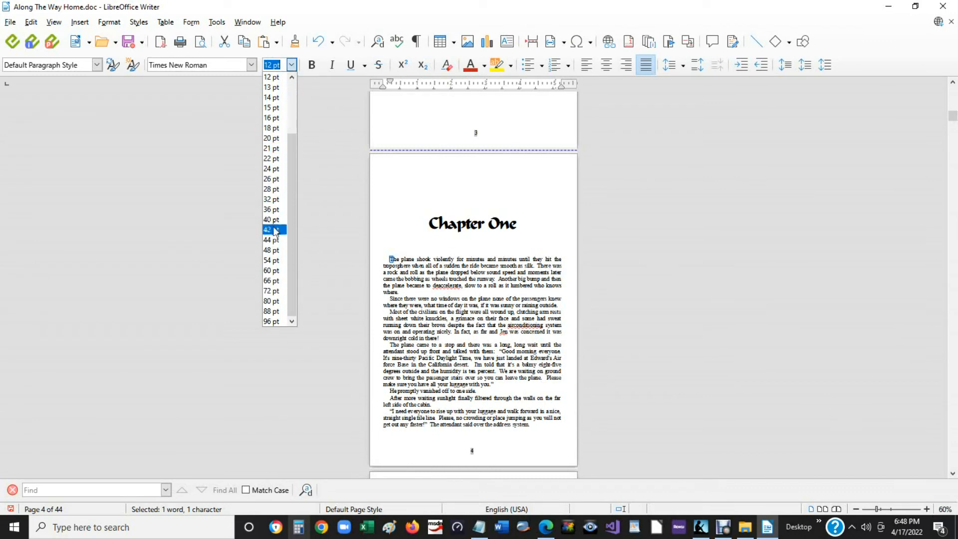
{"action": "left_click", "coordinate": [273, 242]}
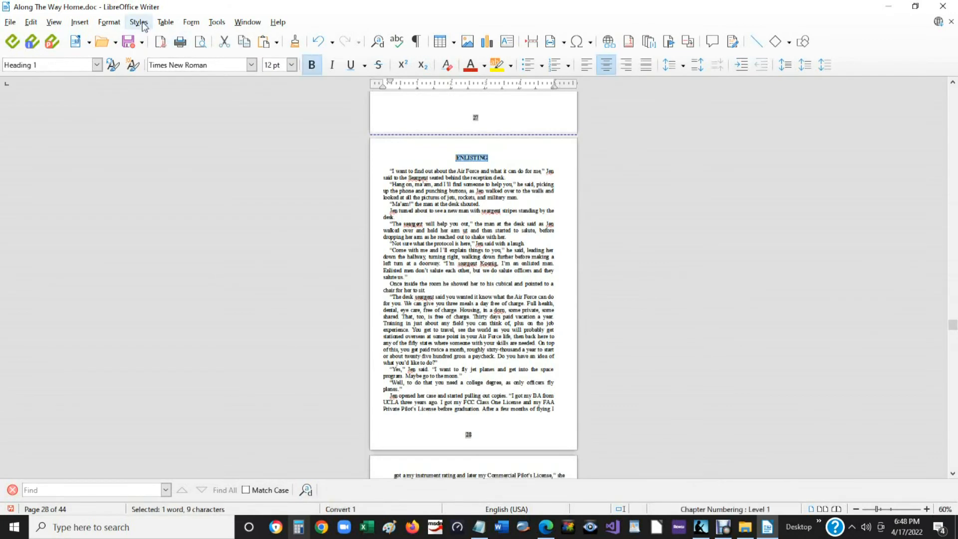
Apply the Heading 1 style to the "ENLISTING" chapter title on page 28 and center it.
{"action": "left_click", "coordinate": [138, 22]}
{"action": "left_click", "coordinate": [154, 85]}
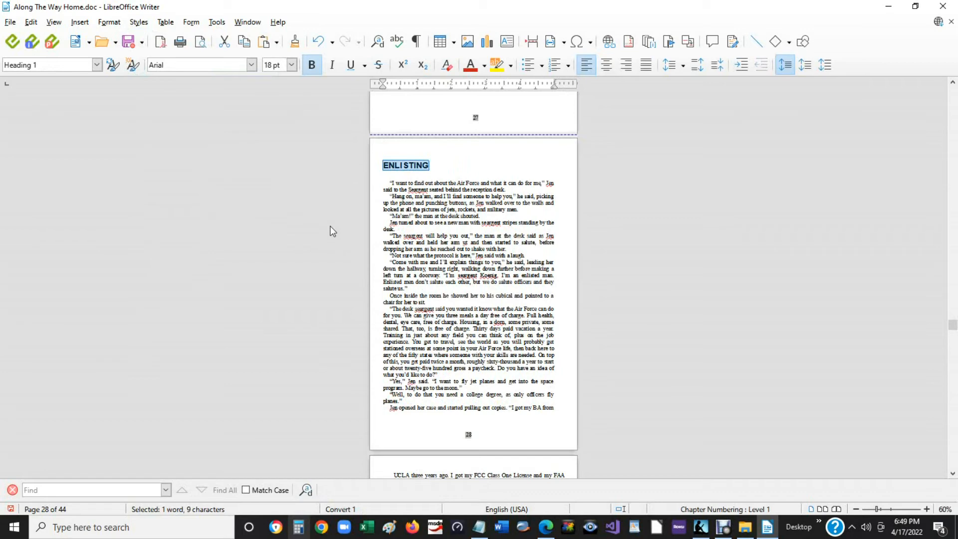
{"action": "key", "text": "ctrl+e"}
Add blank space above and below the "ENLISTING" heading so it sits lower on the page, apart from the body text.
{"action": "left_click", "coordinate": [444, 165]}
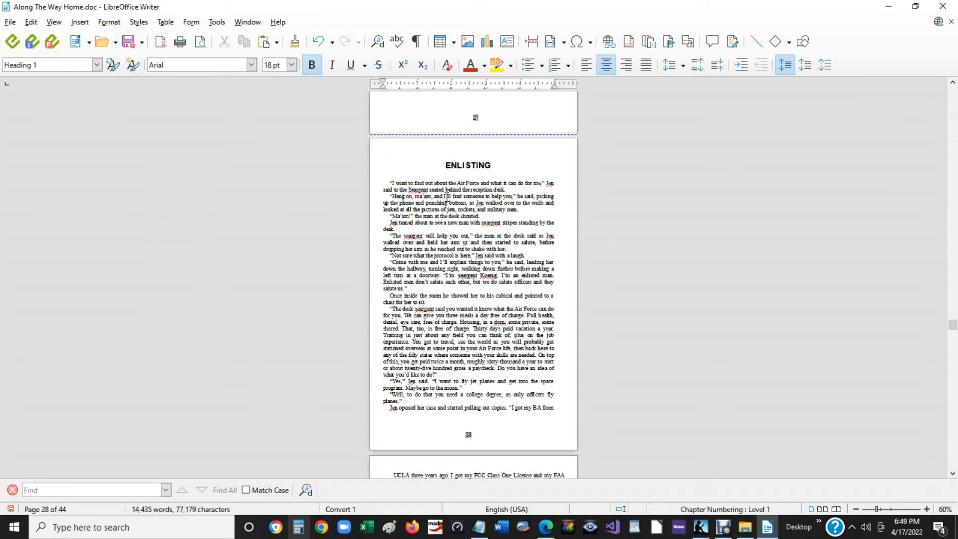
{"action": "key", "text": "Return"}
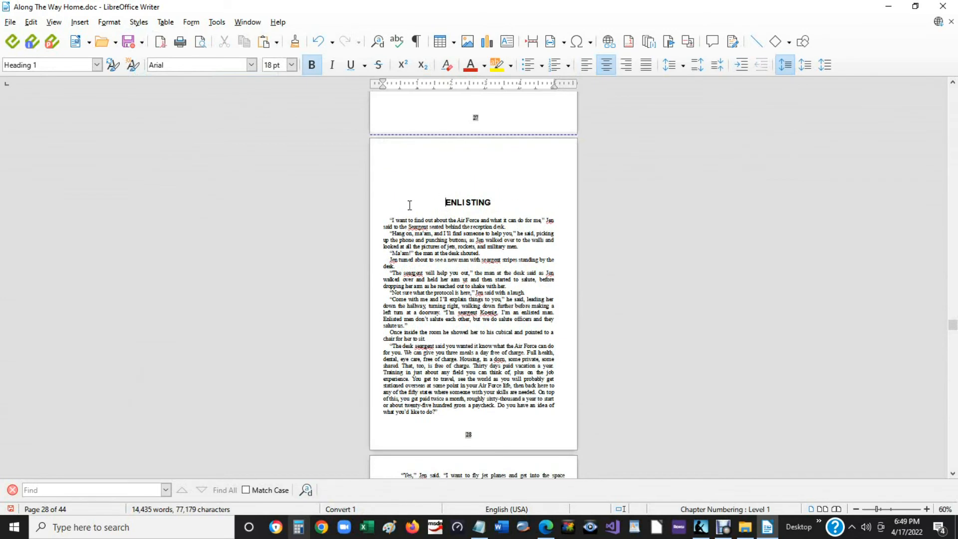
{"action": "key", "text": "Return"}
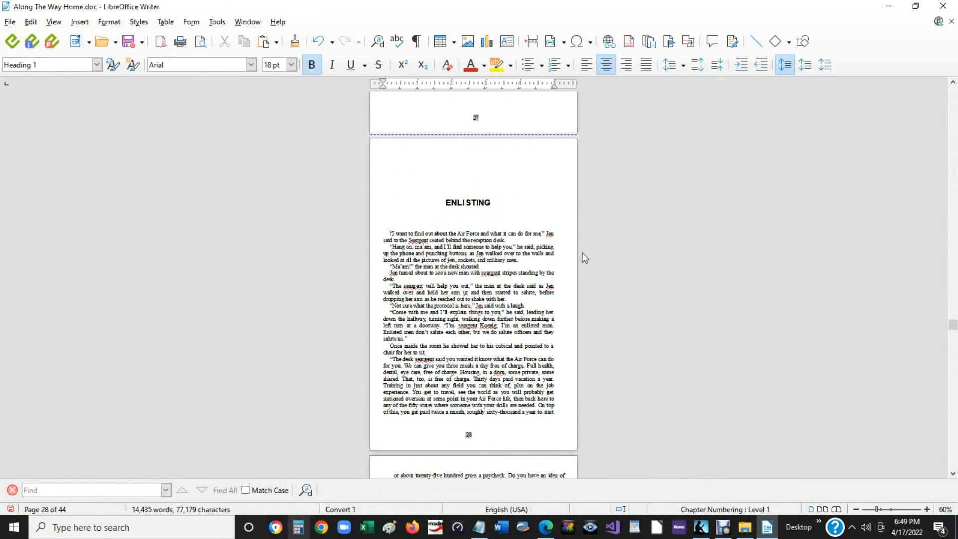
Set the font of the "ENLISTING" heading to Calligraphic.
{"action": "left_click_drag", "start_coordinate": [952, 324], "coordinate": [956, 204]}
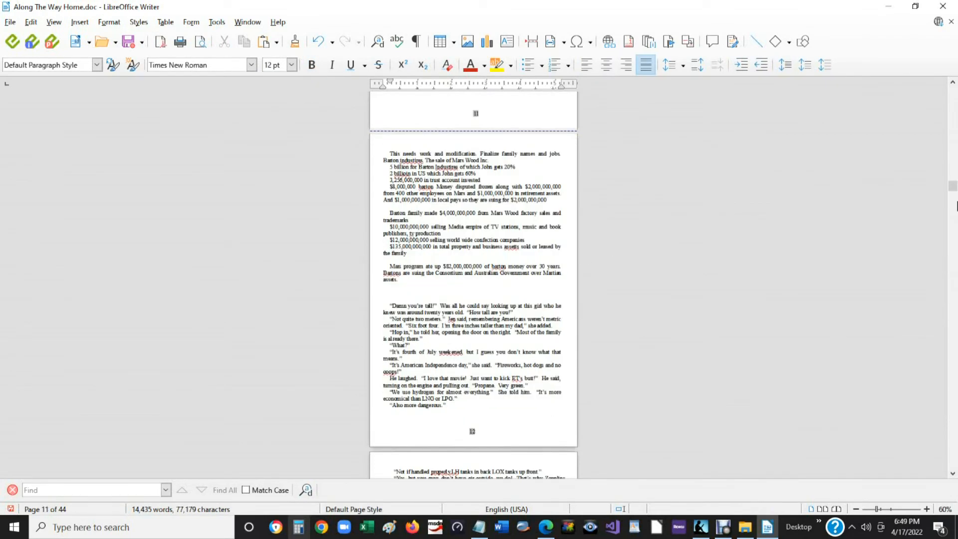
{"action": "left_click", "coordinate": [955, 226]}
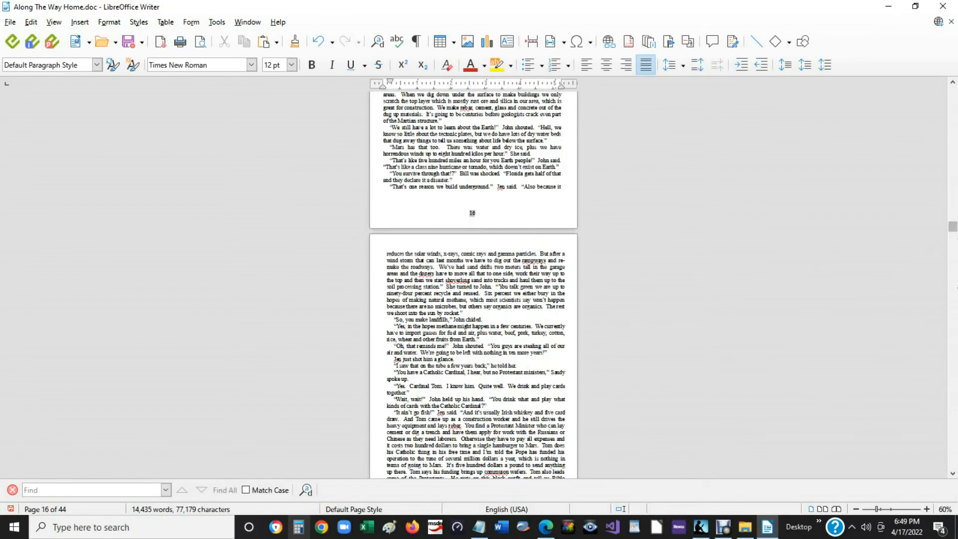
{"action": "left_click", "coordinate": [954, 317]}
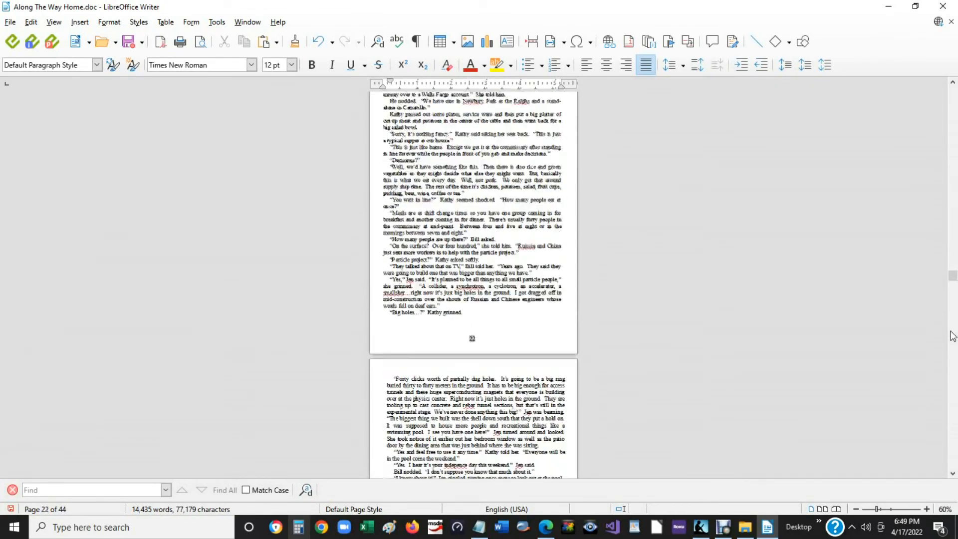
{"action": "left_click", "coordinate": [950, 387]}
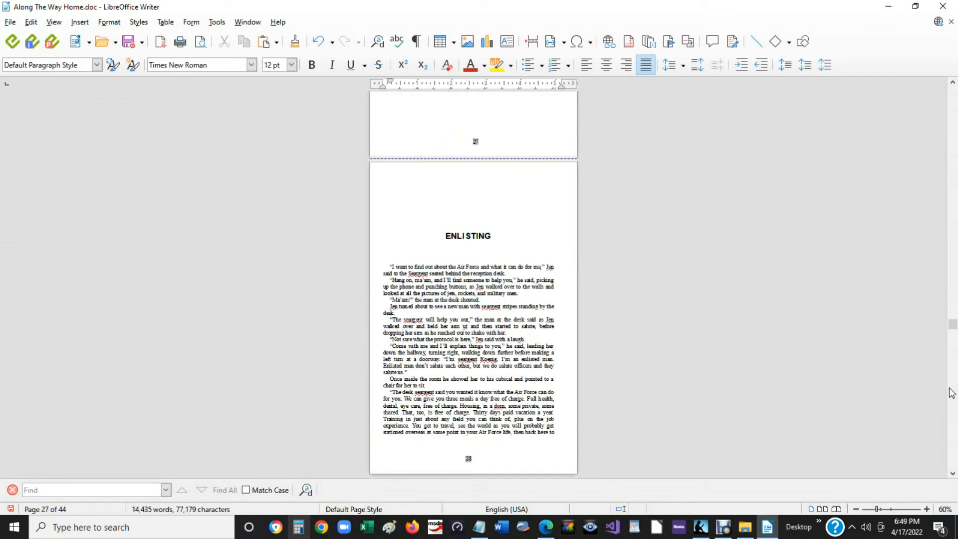
{"action": "left_click_drag", "start_coordinate": [500, 232], "coordinate": [446, 235]}
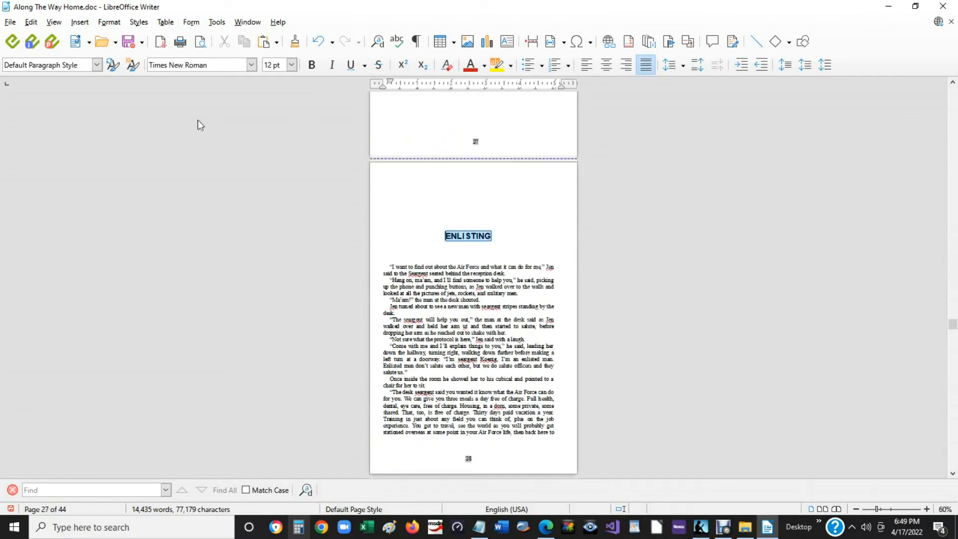
{"action": "left_click", "coordinate": [251, 65]}
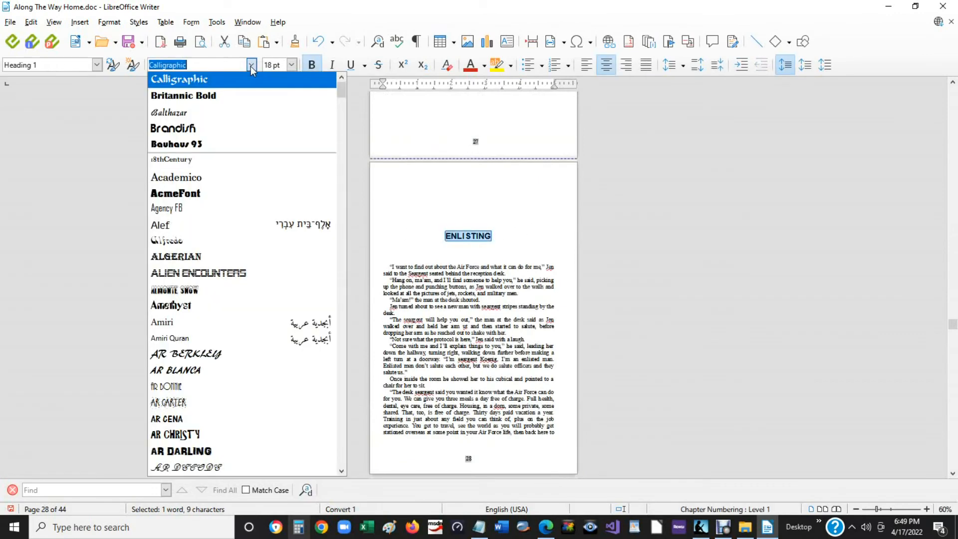
{"action": "scroll", "coordinate": [269, 326], "scroll_direction": "down", "scroll_amount": 5}
{"action": "scroll", "coordinate": [269, 325], "scroll_direction": "down", "scroll_amount": 12}
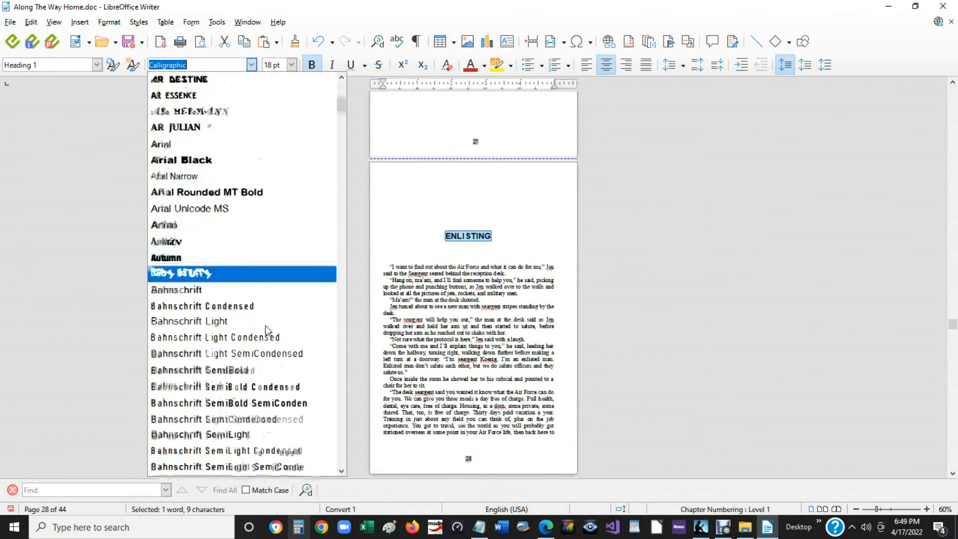
{"action": "scroll", "coordinate": [259, 327], "scroll_direction": "down", "scroll_amount": 7}
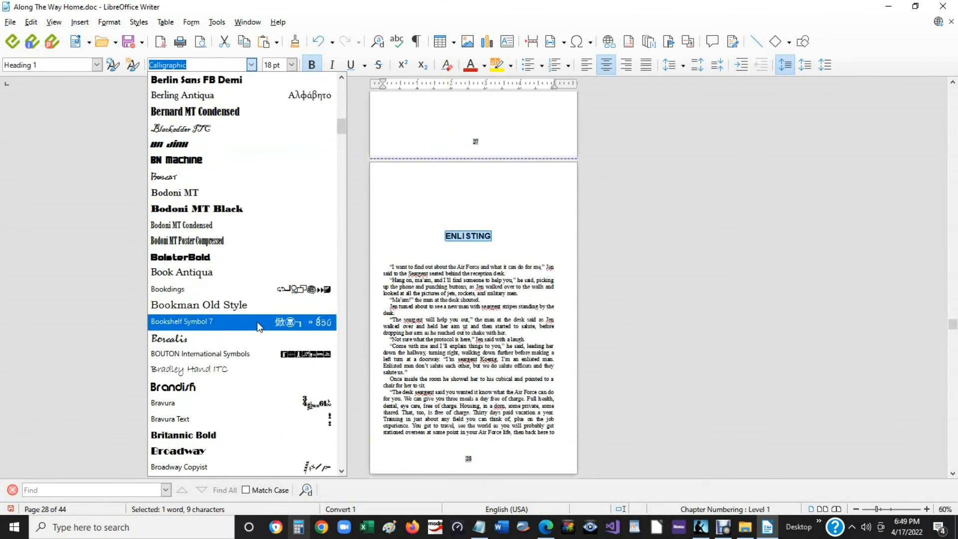
{"action": "scroll", "coordinate": [211, 338], "scroll_direction": "down", "scroll_amount": 1}
{"action": "left_click", "coordinate": [211, 338]}
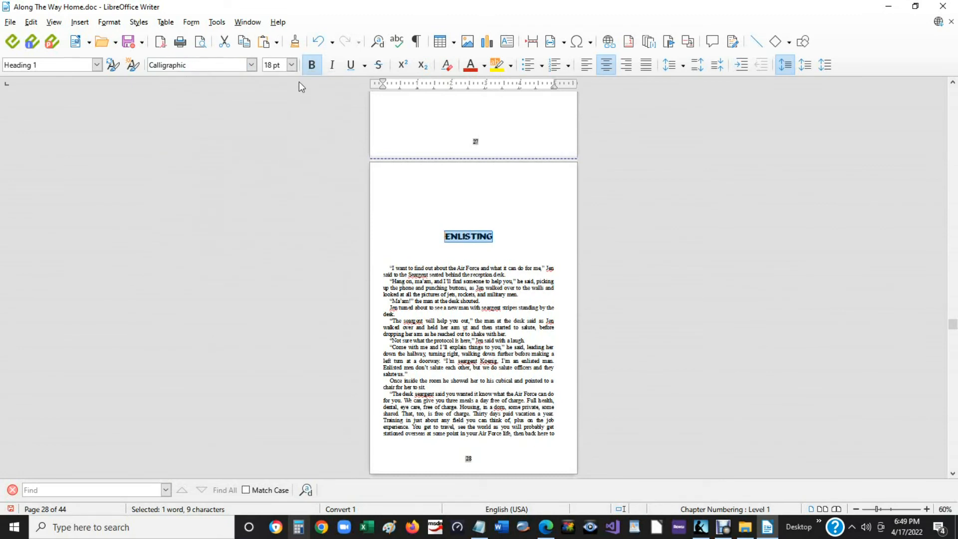
Set the font size of the "ENLISTING" heading to 32 pt.
{"action": "left_click", "coordinate": [292, 65]}
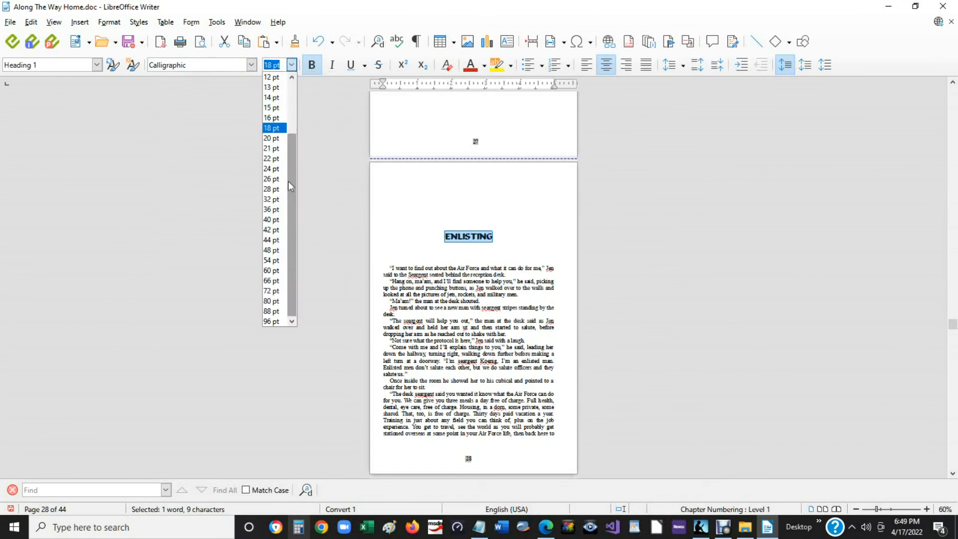
{"action": "left_click", "coordinate": [272, 209]}
{"action": "left_click", "coordinate": [279, 200]}
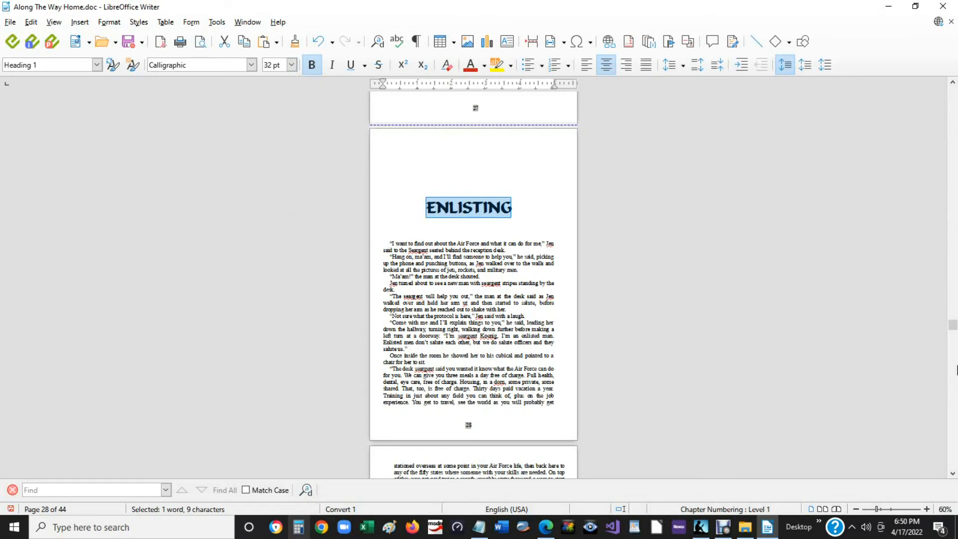
Shrink the color documents picture on page 30 to about 4.70 x 1.95 inches within the text margins and deselect it.
{"action": "scroll", "coordinate": [595, 323], "scroll_direction": "down", "scroll_amount": 10}
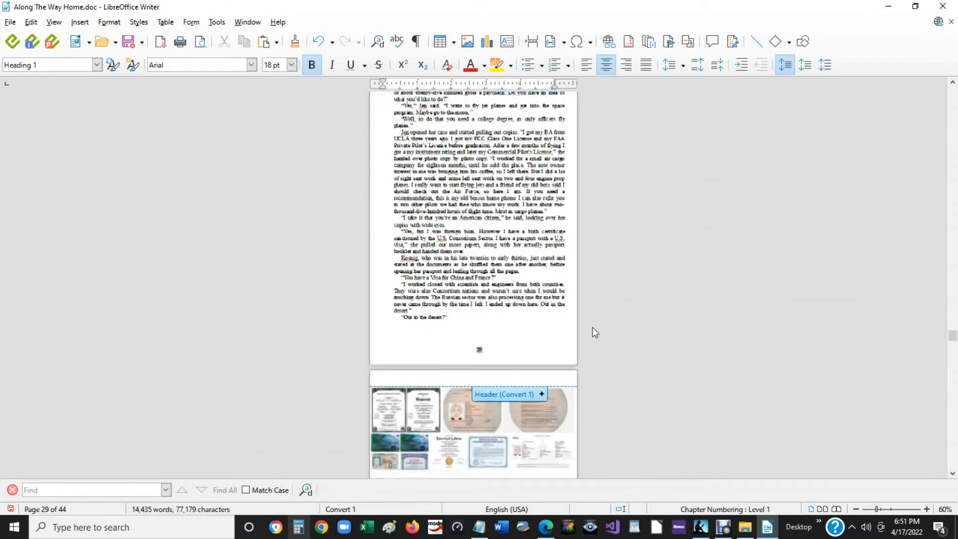
{"action": "left_click", "coordinate": [530, 321]}
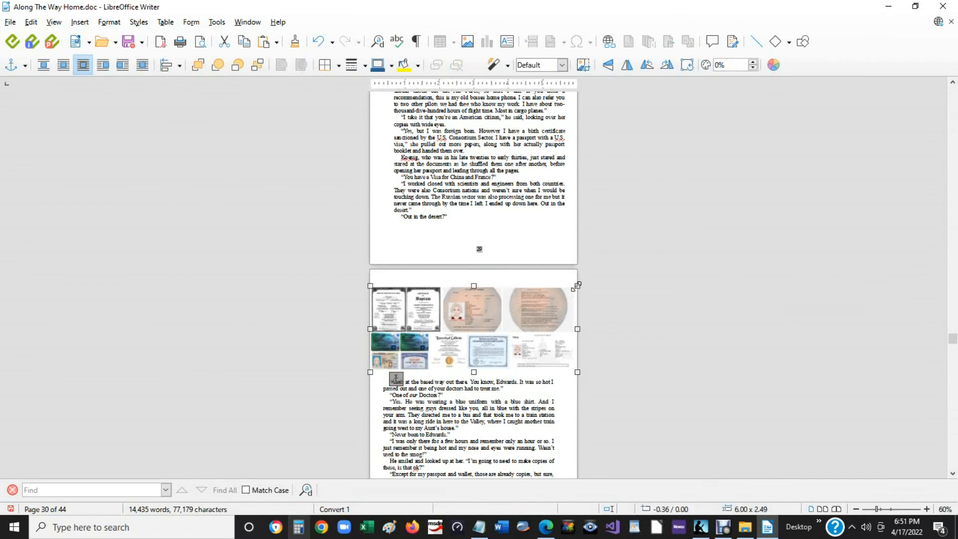
{"action": "left_click_drag", "start_coordinate": [575, 284], "coordinate": [531, 306]}
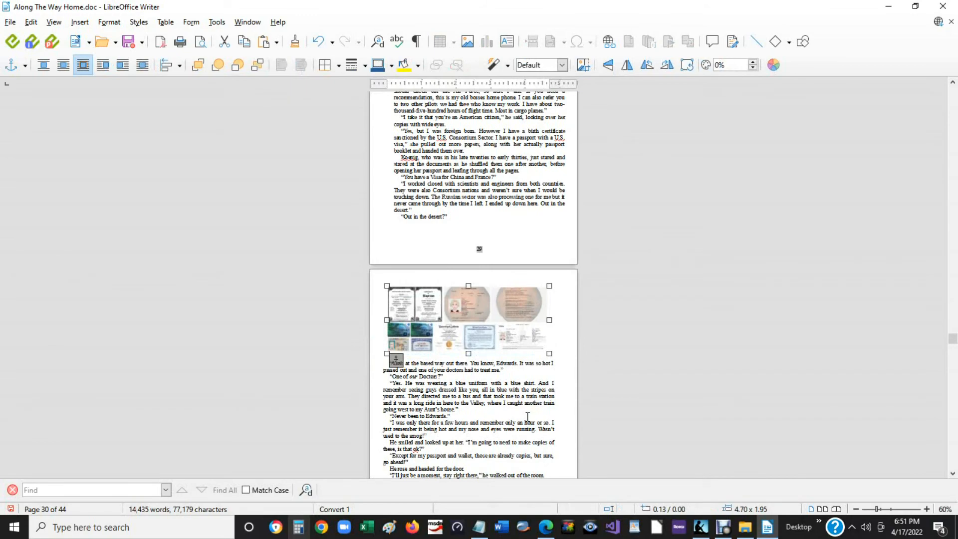
{"action": "key", "text": "Escape"}
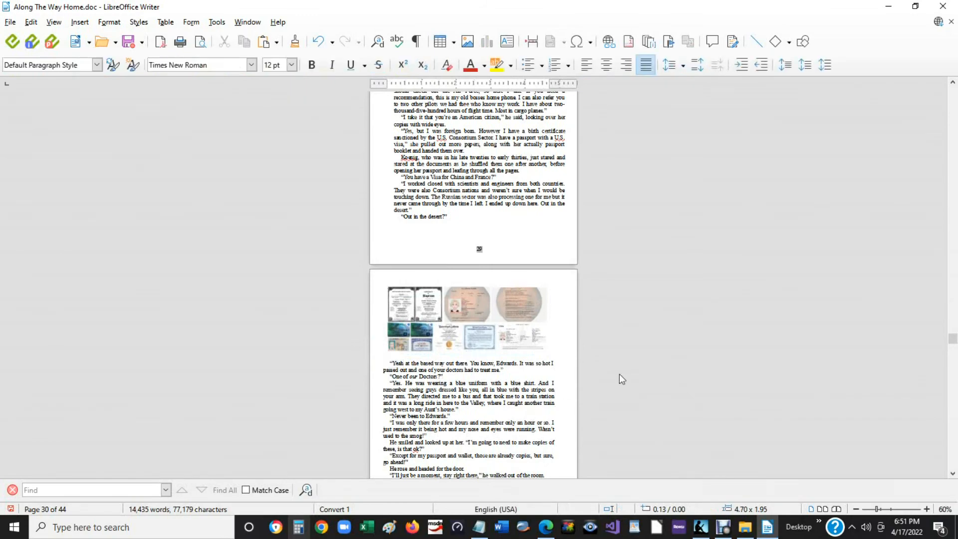
Shrink the grayscale documents picture on page 33 to about 4.83 x 2.01 inches and position it between the two dialogue paragraphs within the margins.
{"action": "scroll", "coordinate": [955, 458], "scroll_direction": "down", "scroll_amount": 15}
{"action": "left_click", "coordinate": [529, 169]}
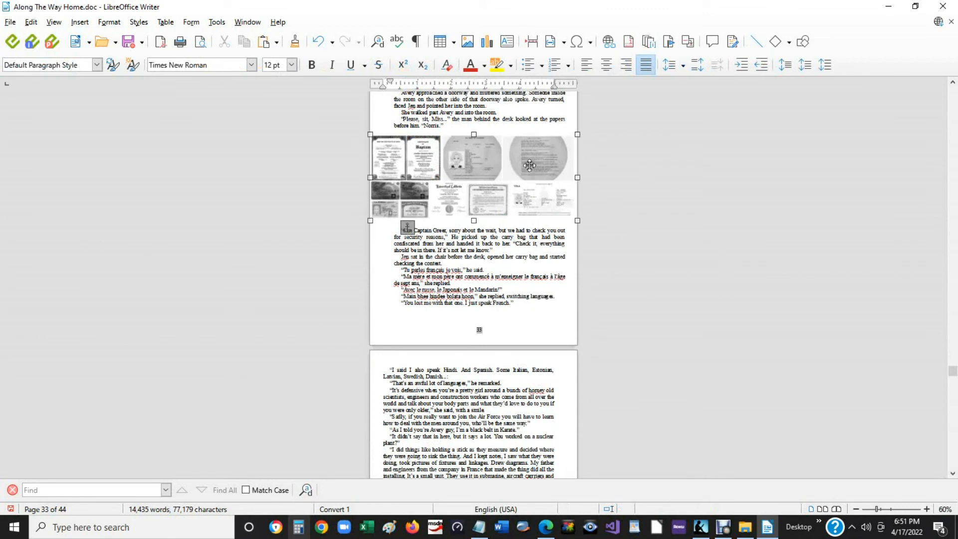
{"action": "left_click_drag", "start_coordinate": [575, 136], "coordinate": [535, 152]}
{"action": "left_click_drag", "start_coordinate": [463, 180], "coordinate": [497, 173]}
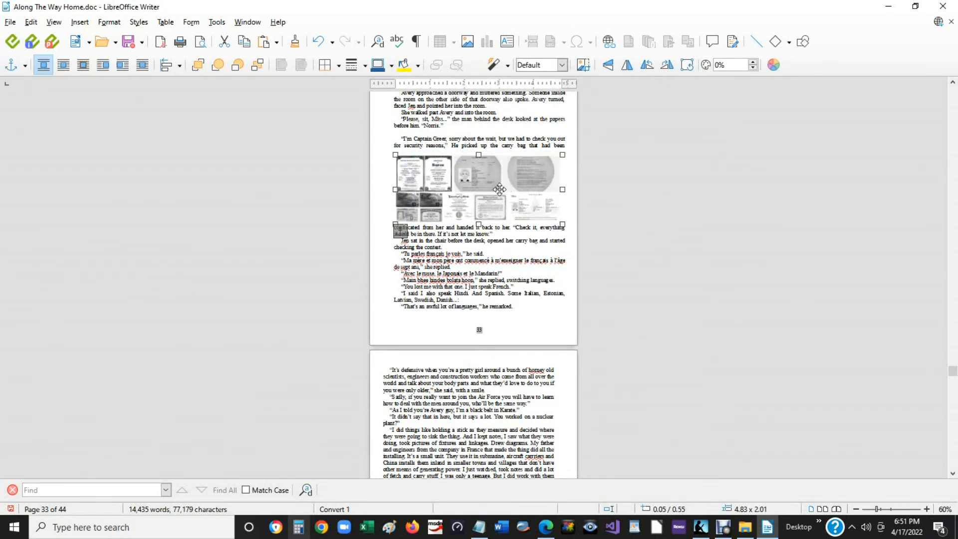
{"action": "left_click", "coordinate": [646, 225]}
{"action": "left_click_drag", "start_coordinate": [511, 199], "coordinate": [480, 173]}
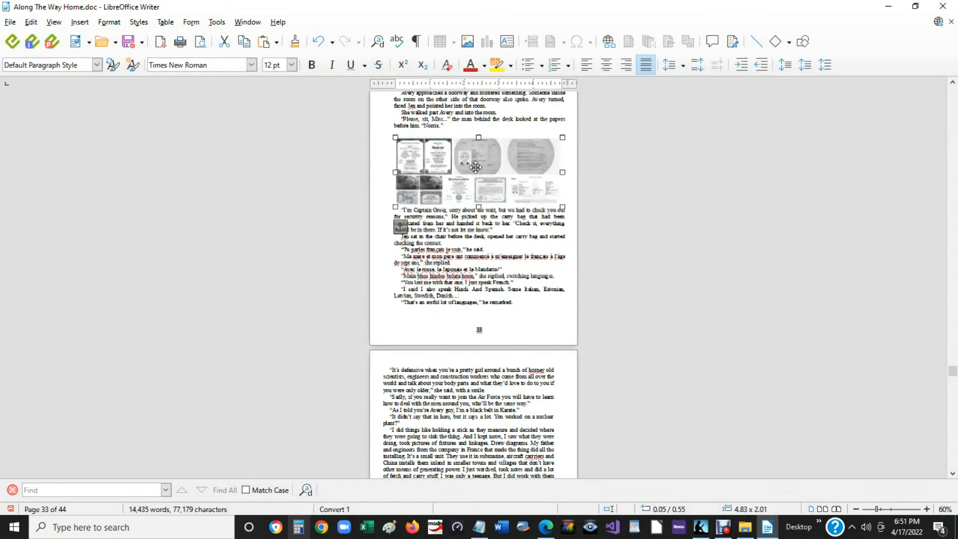
{"action": "left_click", "coordinate": [682, 230]}
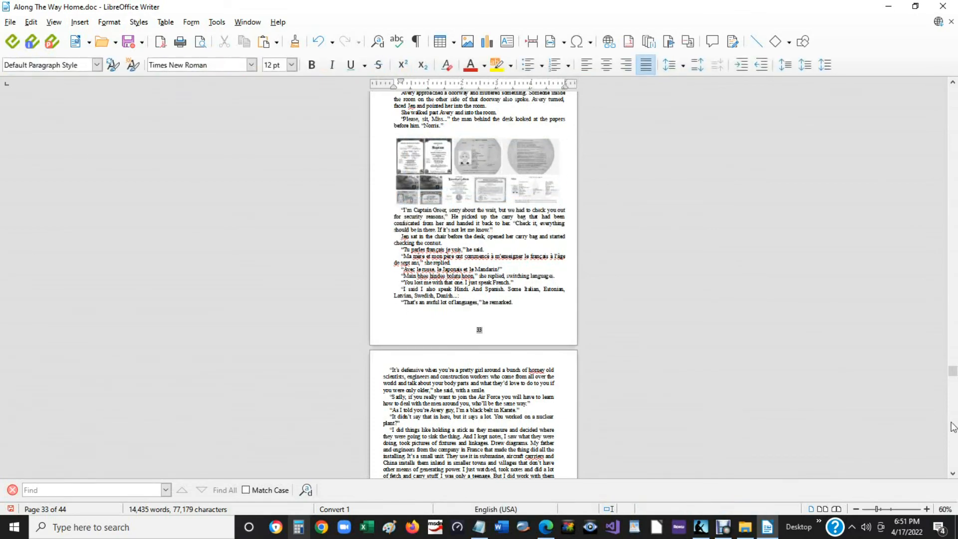
Apply the Heading 1 style to the "AIR FORCE LIFE" chapter title on page 40 and center it.
{"action": "left_click", "coordinate": [953, 425]}
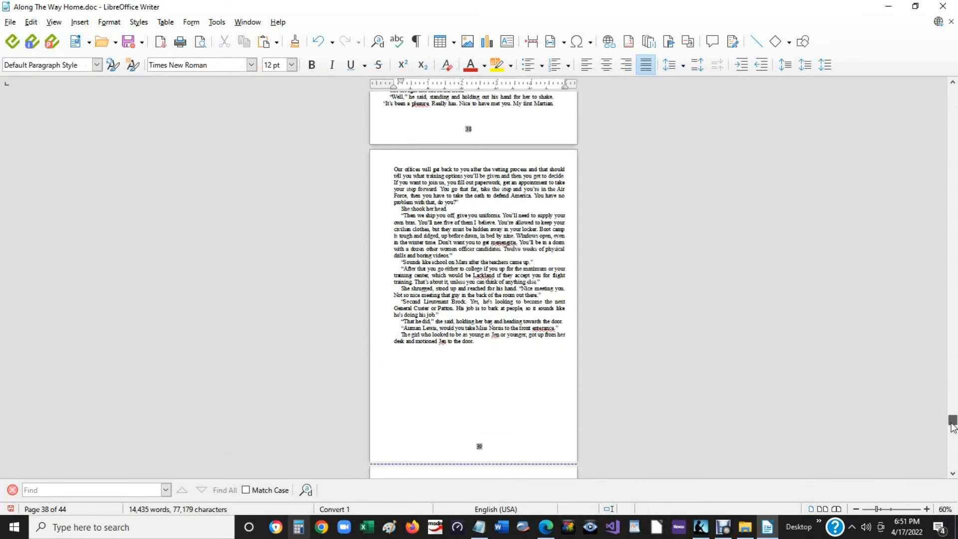
{"action": "left_click", "coordinate": [954, 444]}
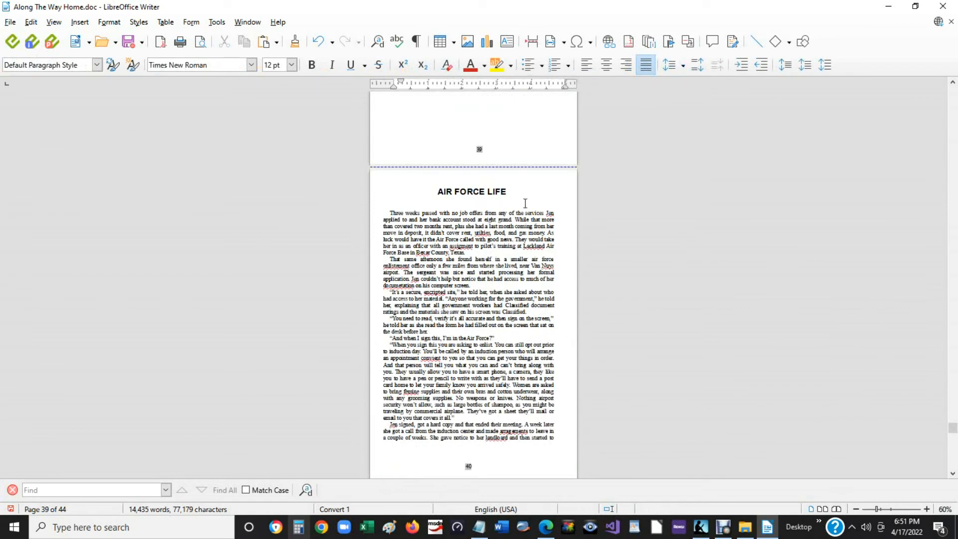
{"action": "left_click_drag", "start_coordinate": [522, 193], "coordinate": [406, 180]}
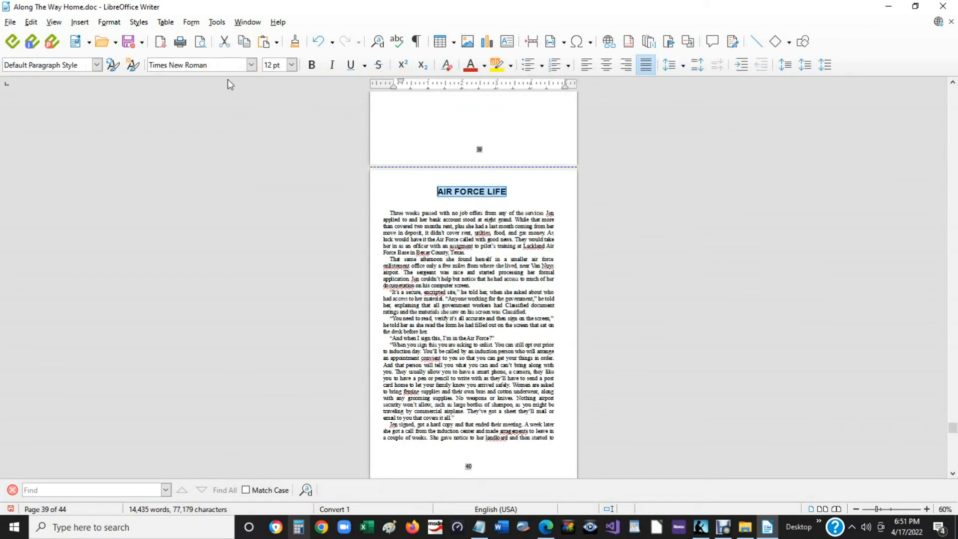
{"action": "left_click", "coordinate": [136, 23]}
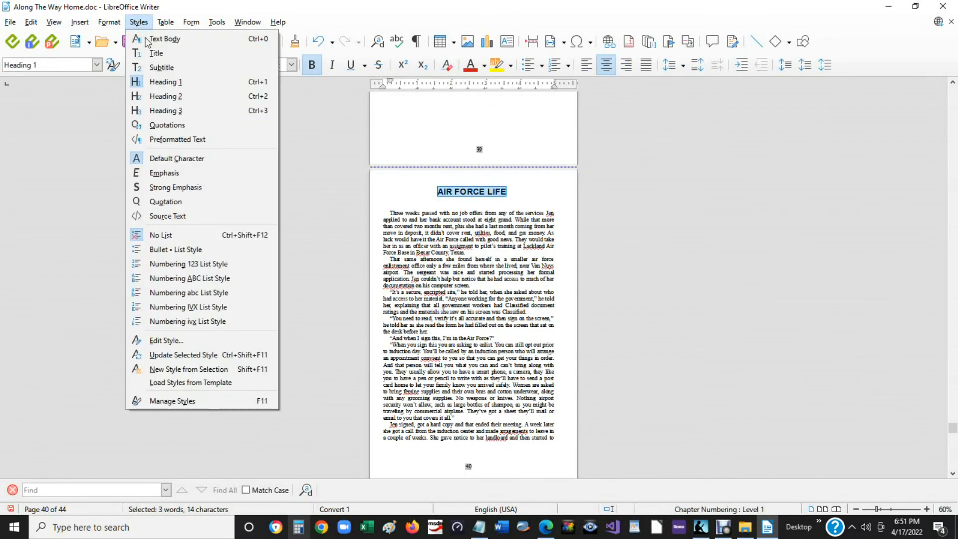
{"action": "left_click", "coordinate": [158, 82]}
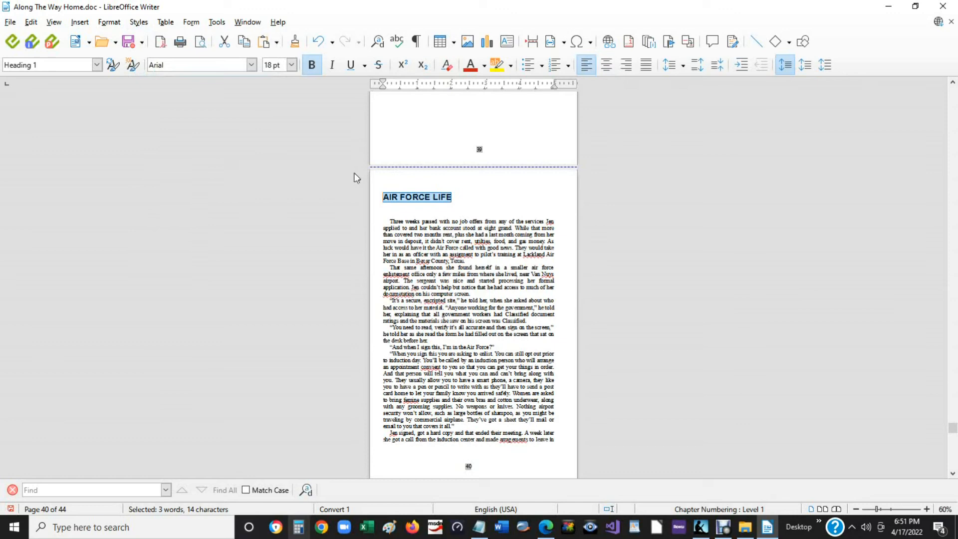
{"action": "key", "text": "ctrl+e"}
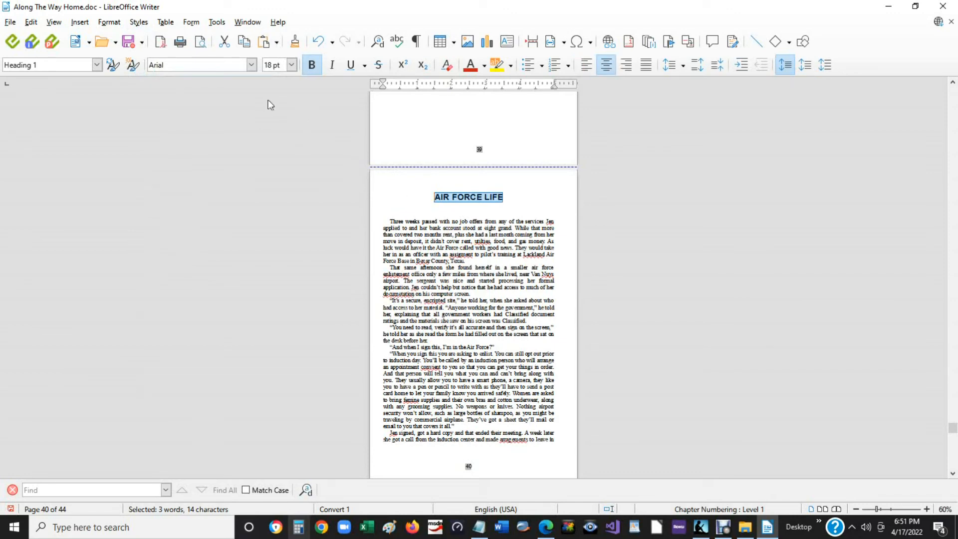
Set the "AIR FORCE LIFE" heading to 32 pt in the Calligraphic font.
{"action": "left_click", "coordinate": [291, 64]}
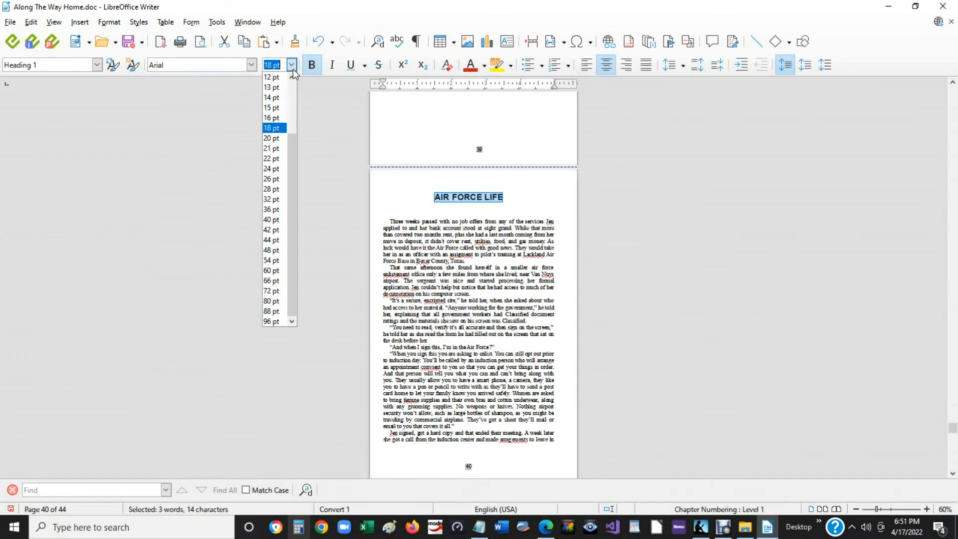
{"action": "left_click", "coordinate": [272, 199]}
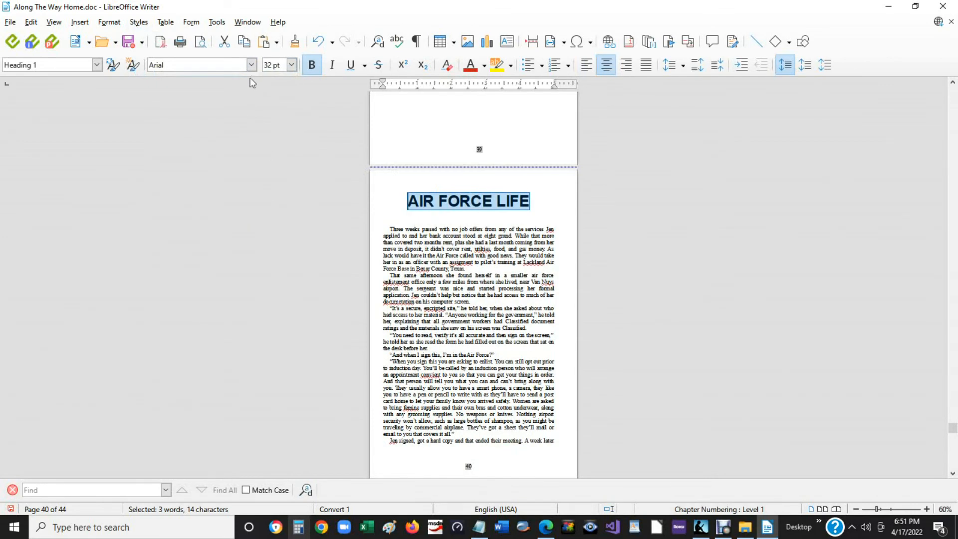
{"action": "left_click", "coordinate": [252, 65]}
{"action": "scroll", "coordinate": [256, 300], "scroll_direction": "down", "scroll_amount": 6}
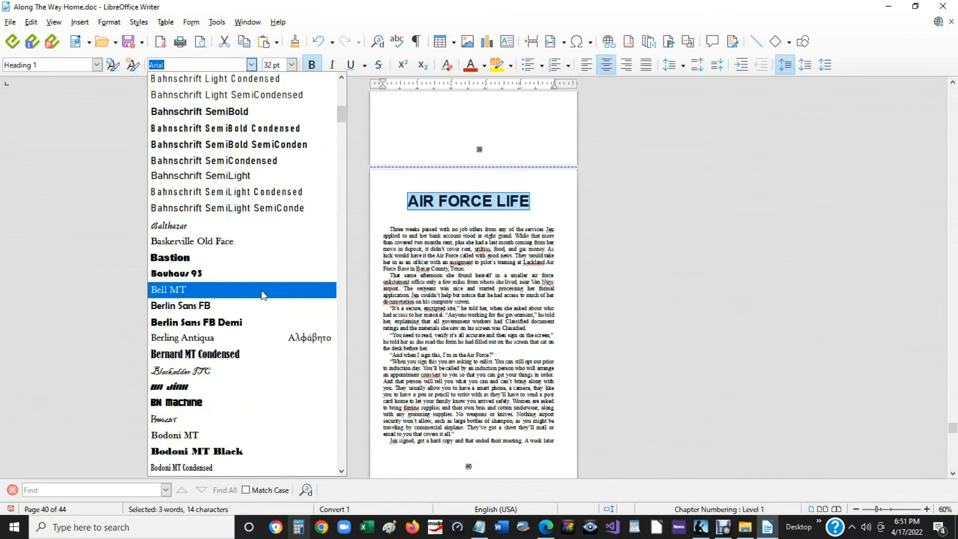
{"action": "scroll", "coordinate": [250, 329], "scroll_direction": "down", "scroll_amount": 9}
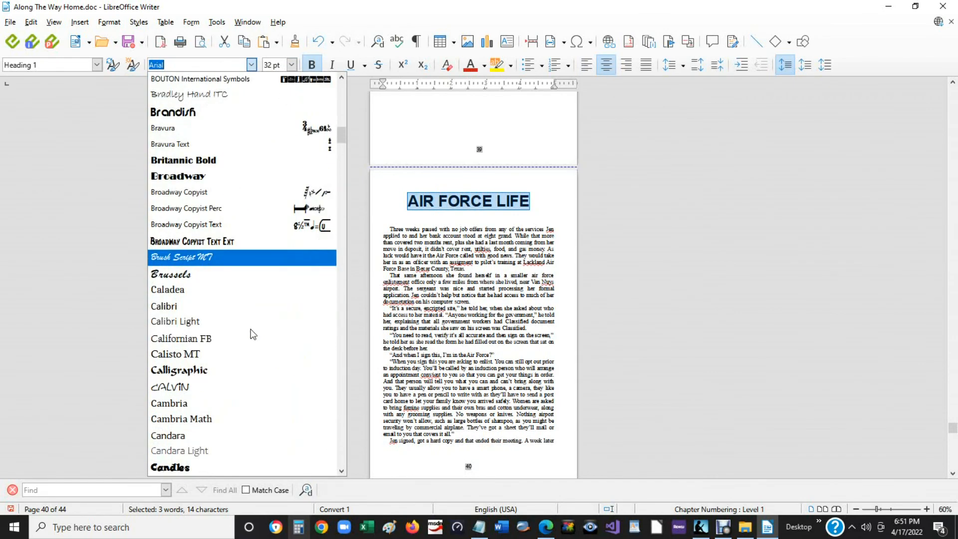
{"action": "left_click", "coordinate": [219, 339]}
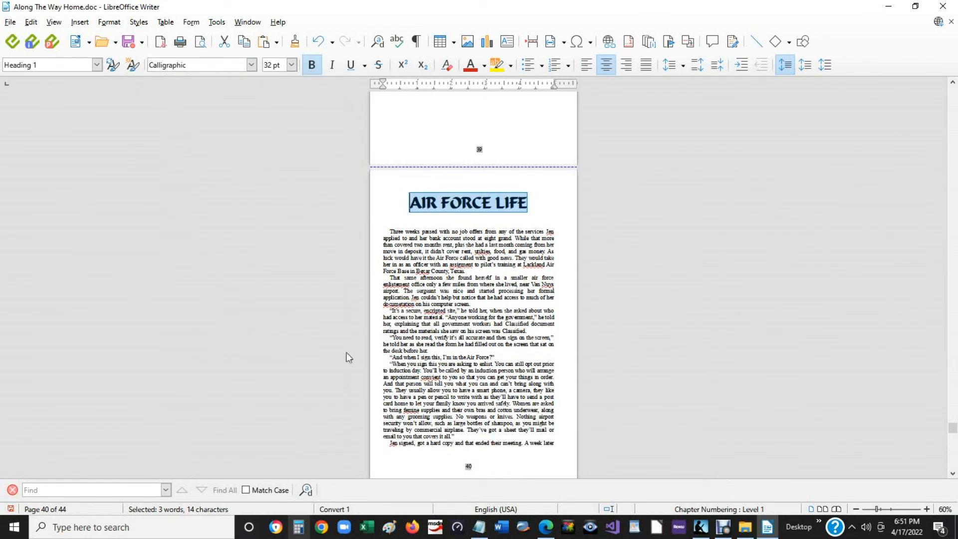
Insert blank lines above the "AIR FORCE LIFE" heading and a blank line between it and the body text.
{"action": "left_click", "coordinate": [408, 203]}
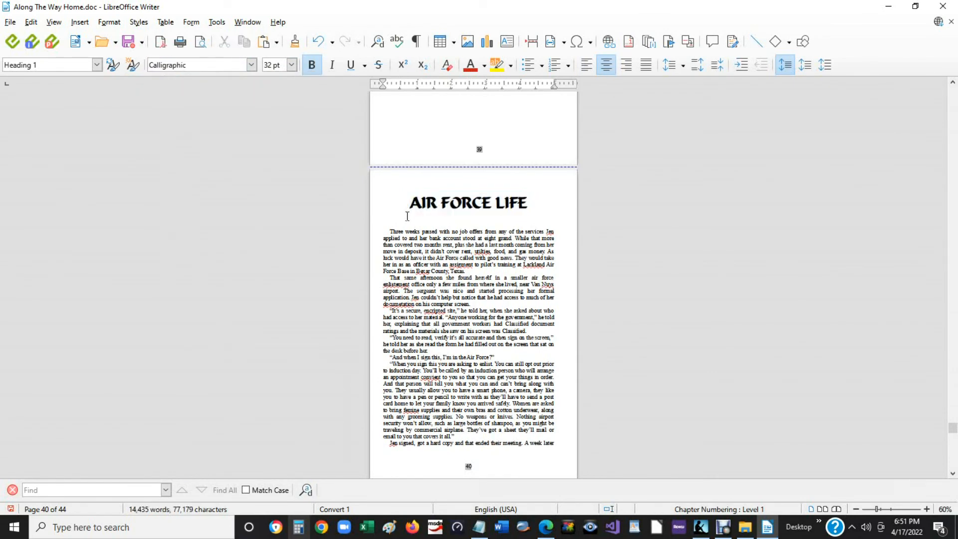
{"action": "key", "text": "Return"}
{"action": "key", "text": "Return"}
{"action": "left_click", "coordinate": [384, 282]}
{"action": "key", "text": "Return"}
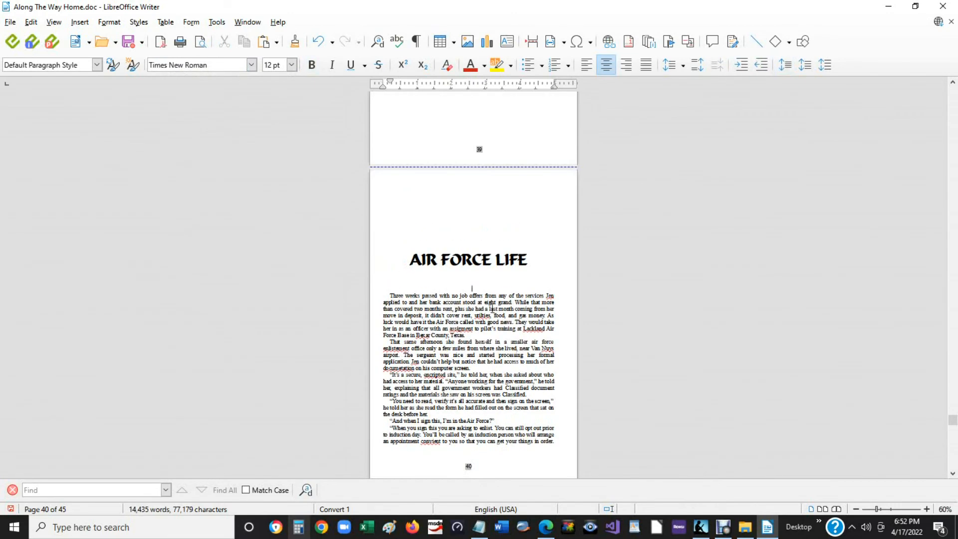
{"action": "key", "text": "Return"}
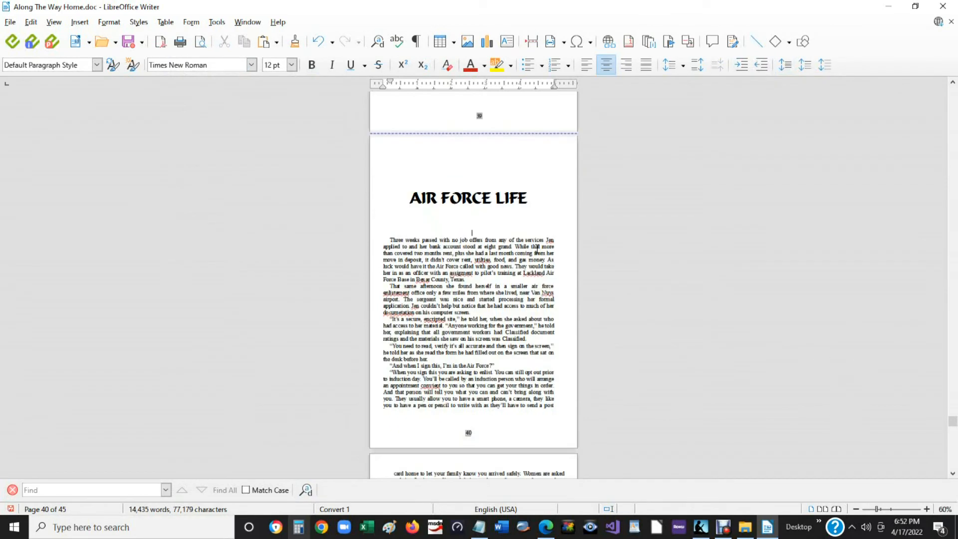
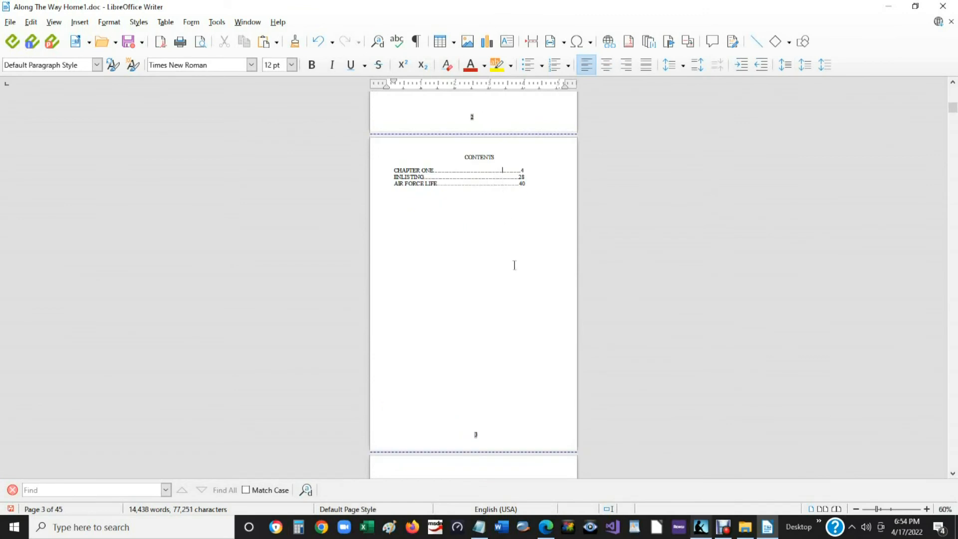
Extend the dot leaders of the three contents entries so their page numbers align farther right, and save the document.
{"action": "type", "text": "........"}
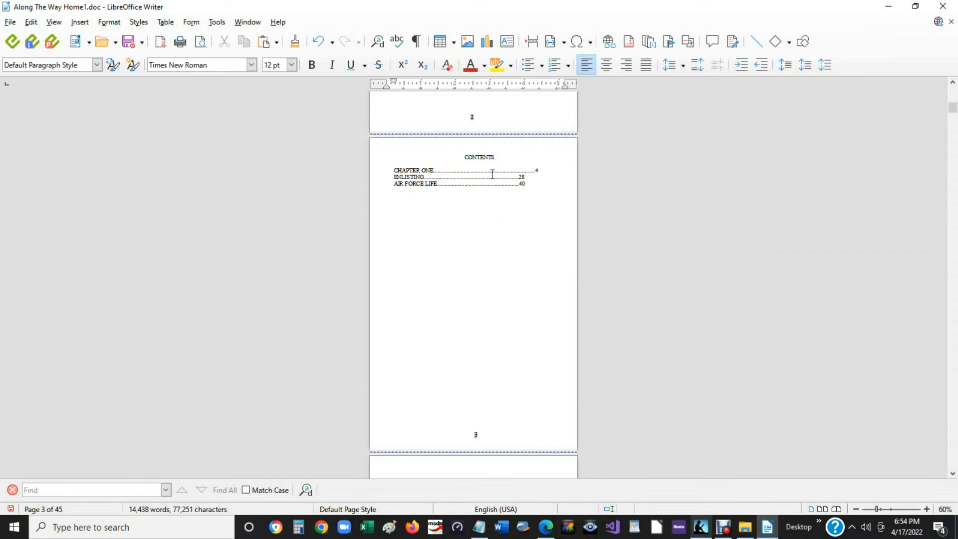
{"action": "left_click", "coordinate": [492, 177]}
{"action": "type", "text": ".........."}
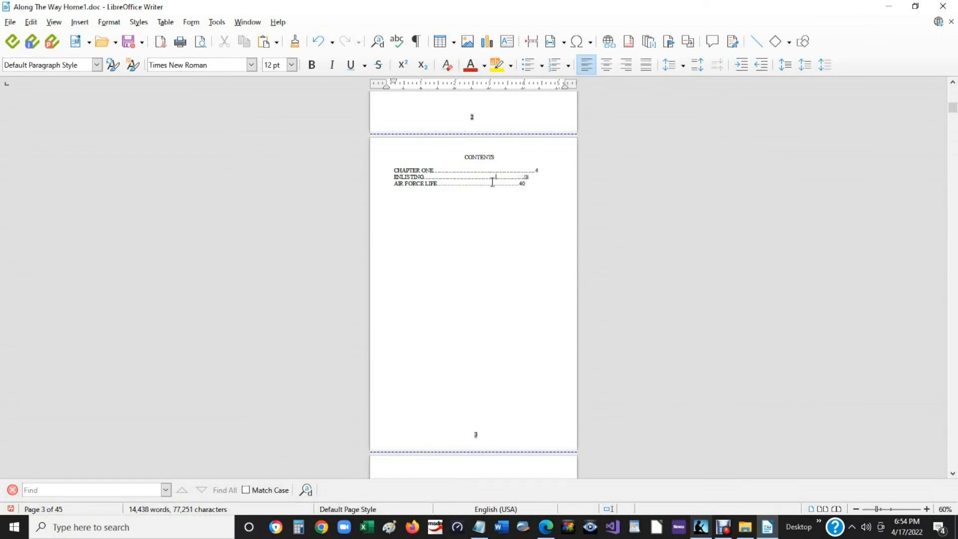
{"action": "type", "text": "................."}
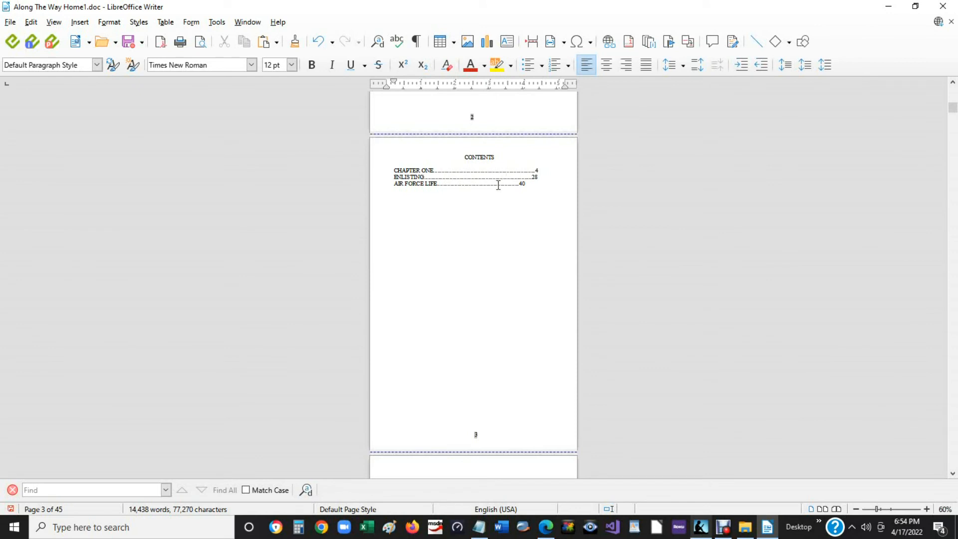
{"action": "left_click", "coordinate": [498, 185]}
{"action": "type", "text": "............"}
{"action": "left_click", "coordinate": [10, 22]}
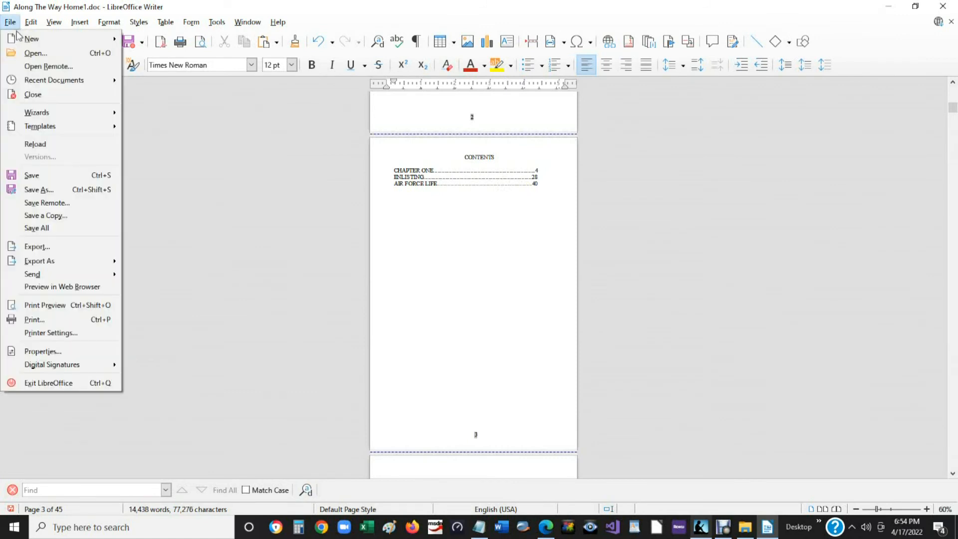
{"action": "left_click", "coordinate": [26, 178]}
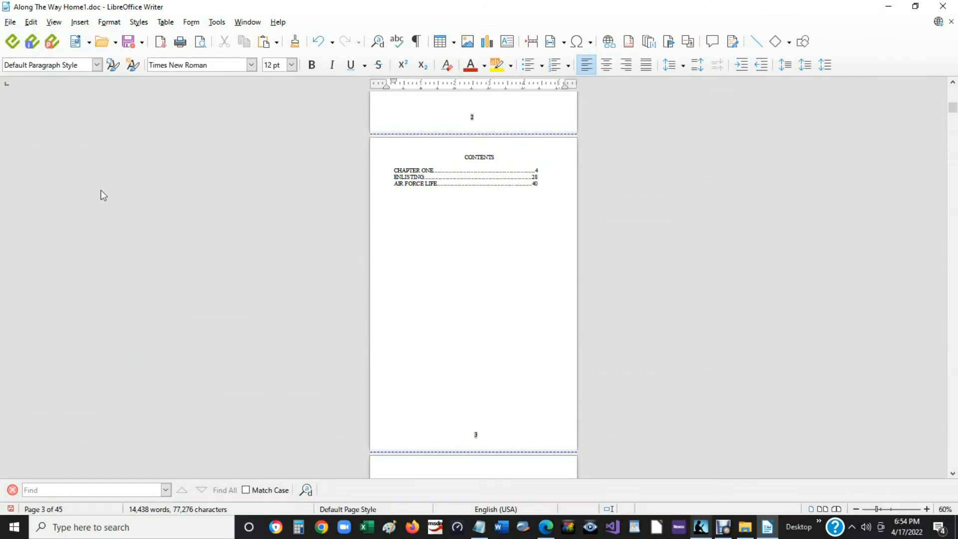
Add blank lines below the author line on the title page.
{"action": "left_click_drag", "start_coordinate": [953, 108], "coordinate": [953, 91]}
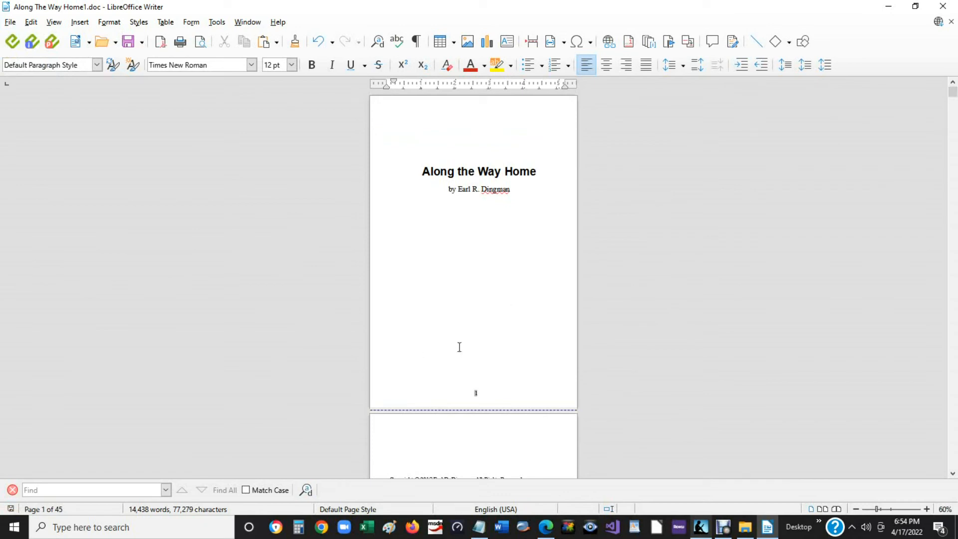
{"action": "left_click", "coordinate": [518, 374]}
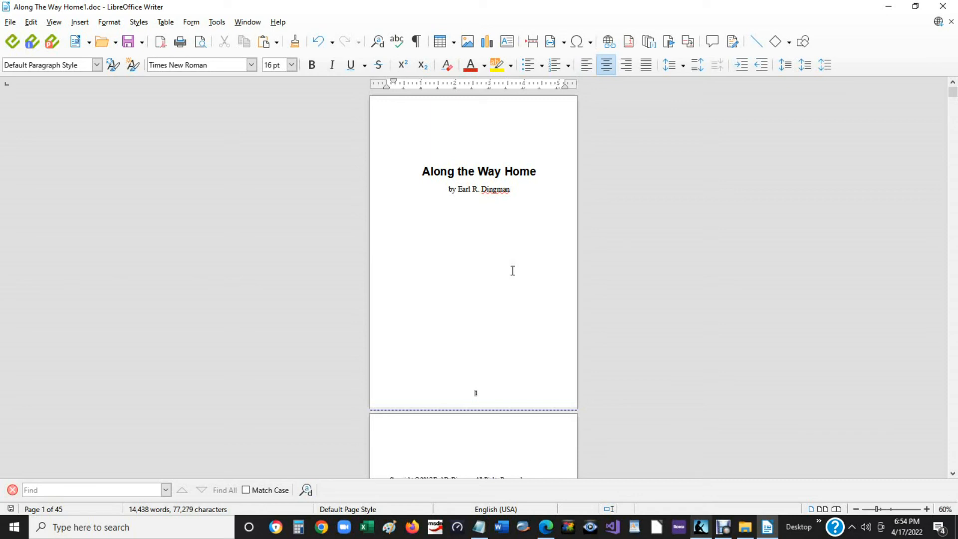
{"action": "key", "text": "Return"}
{"action": "key", "text": "Return"}
{"action": "key", "text": "Return"}
{"action": "key", "text": "Return"}
{"action": "key", "text": "Return"}
{"action": "key", "text": "Return"}
{"action": "key", "text": "Return"}
{"action": "key", "text": "Return"}
{"action": "key", "text": "Return"}
Remove the blank lines above and below the "Chapter One" heading on page 4.
{"action": "scroll", "coordinate": [952, 434], "scroll_direction": "down", "scroll_amount": 5}
{"action": "scroll", "coordinate": [951, 434], "scroll_direction": "down", "scroll_amount": 10}
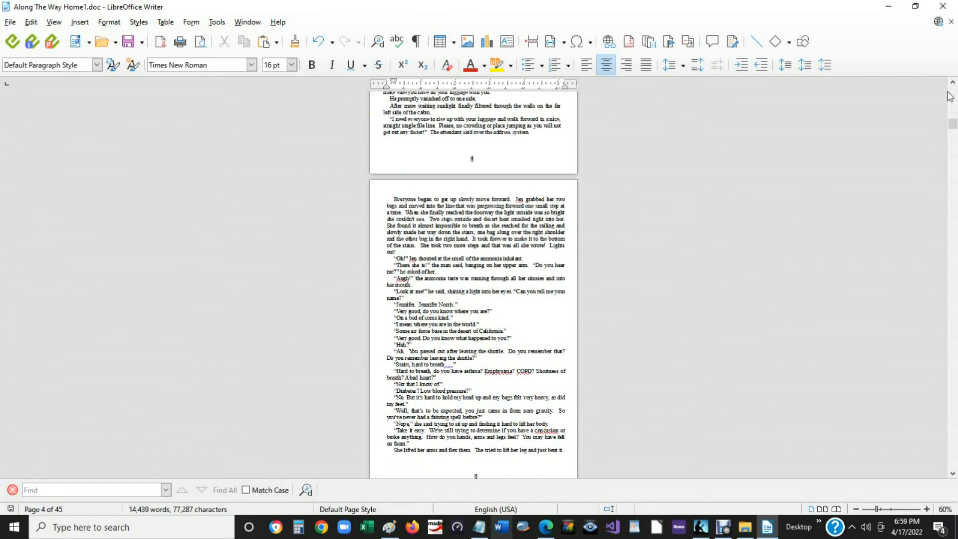
{"action": "scroll", "coordinate": [953, 111], "scroll_direction": "up", "scroll_amount": 6}
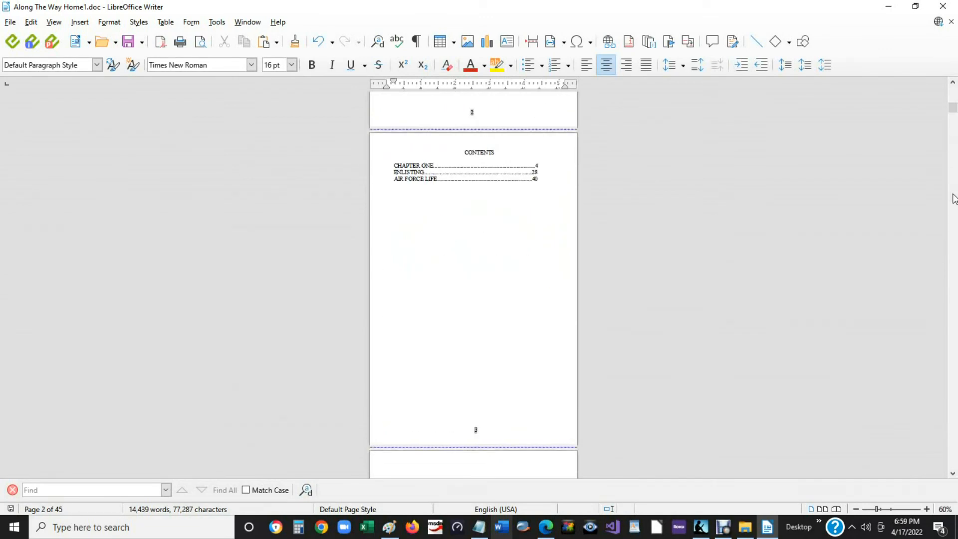
{"action": "scroll", "coordinate": [953, 198], "scroll_direction": "down", "scroll_amount": 5}
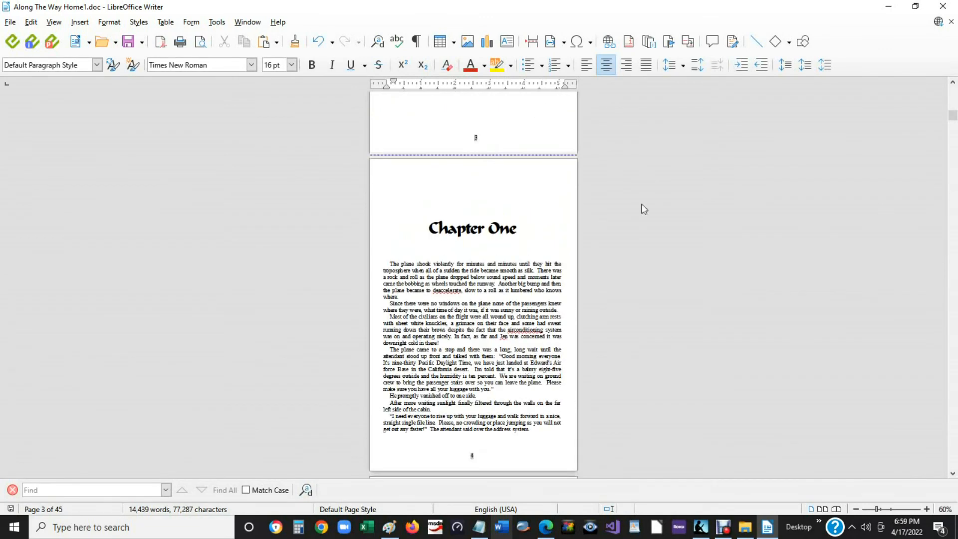
{"action": "left_click", "coordinate": [469, 209]}
{"action": "key", "text": "BackSpace"}
{"action": "key", "text": "Delete"}
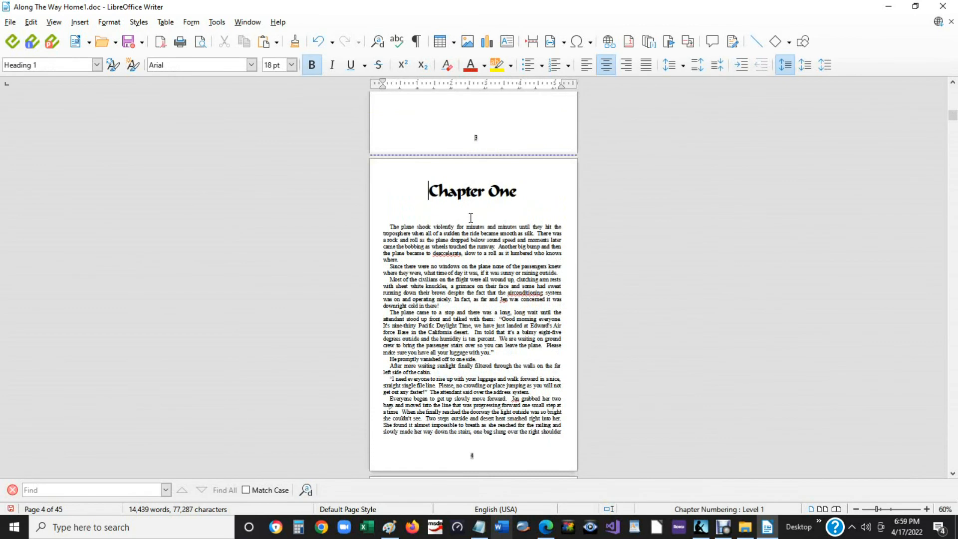
{"action": "key", "text": "Down"}
{"action": "key", "text": "Delete"}
{"action": "left_click", "coordinate": [470, 207]}
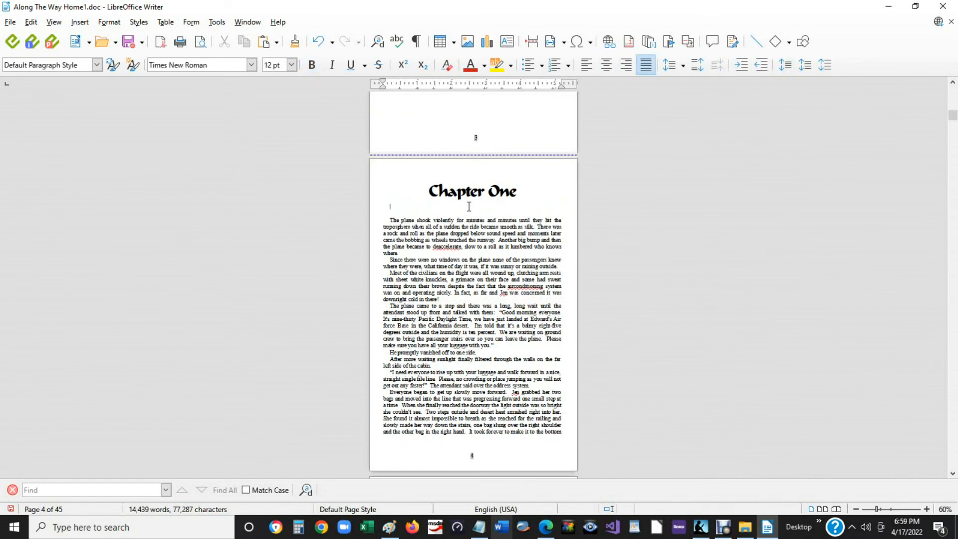
{"action": "key", "text": "Delete"}
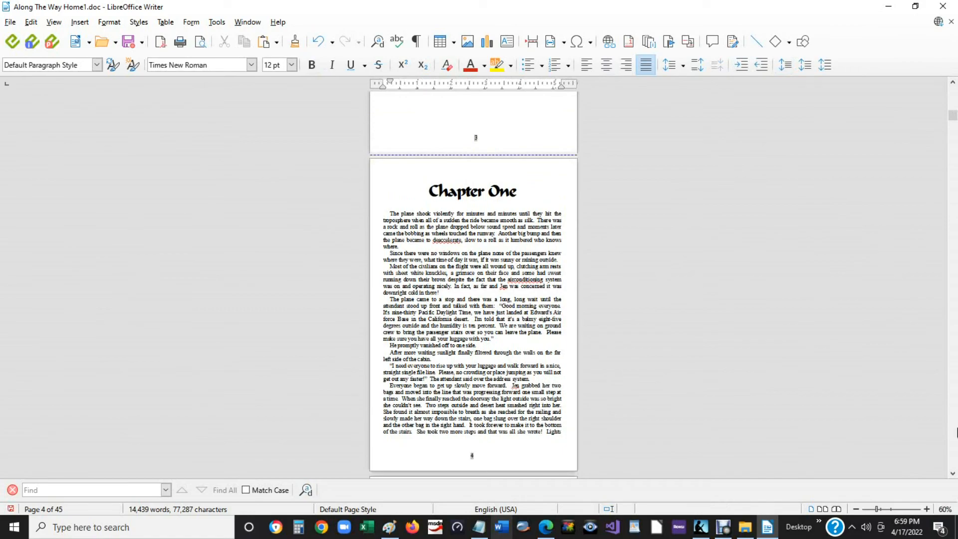
Remove the blank lines above and below the "ENLISTING" heading on page 28.
{"action": "scroll", "coordinate": [954, 438], "scroll_direction": "down", "scroll_amount": 20}
{"action": "scroll", "coordinate": [954, 441], "scroll_direction": "down", "scroll_amount": 20}
{"action": "scroll", "coordinate": [954, 442], "scroll_direction": "down", "scroll_amount": 20}
{"action": "scroll", "coordinate": [954, 441], "scroll_direction": "down", "scroll_amount": 20}
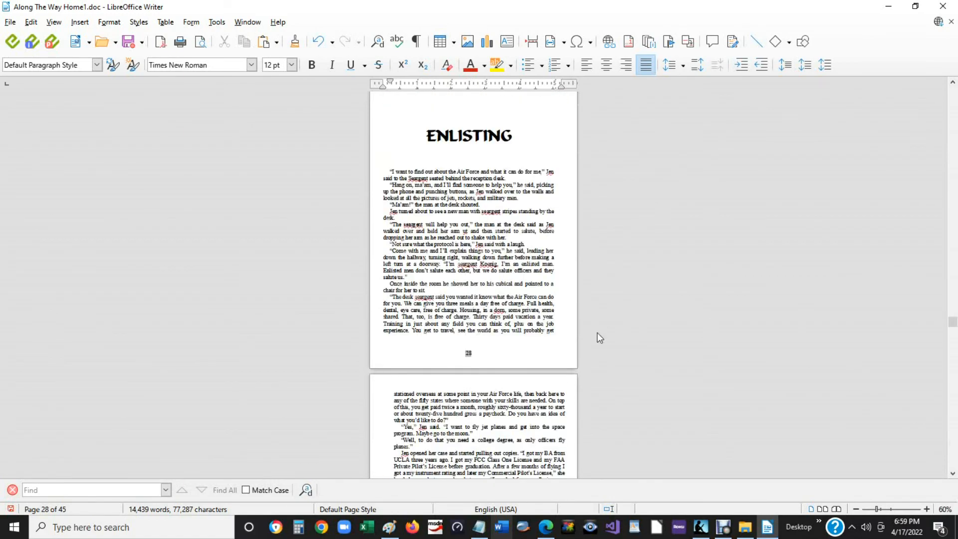
{"action": "scroll", "coordinate": [462, 144], "scroll_direction": "up", "scroll_amount": 1}
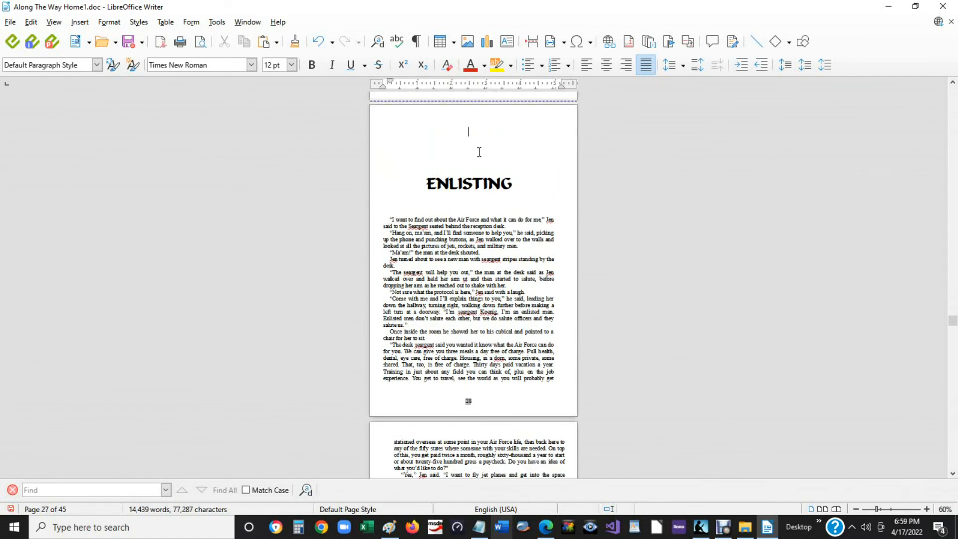
{"action": "key", "text": "Delete"}
{"action": "key", "text": "Delete"}
{"action": "key", "text": "Delete"}
{"action": "key", "text": "Delete"}
{"action": "key", "text": "Delete"}
{"action": "left_click", "coordinate": [433, 156]}
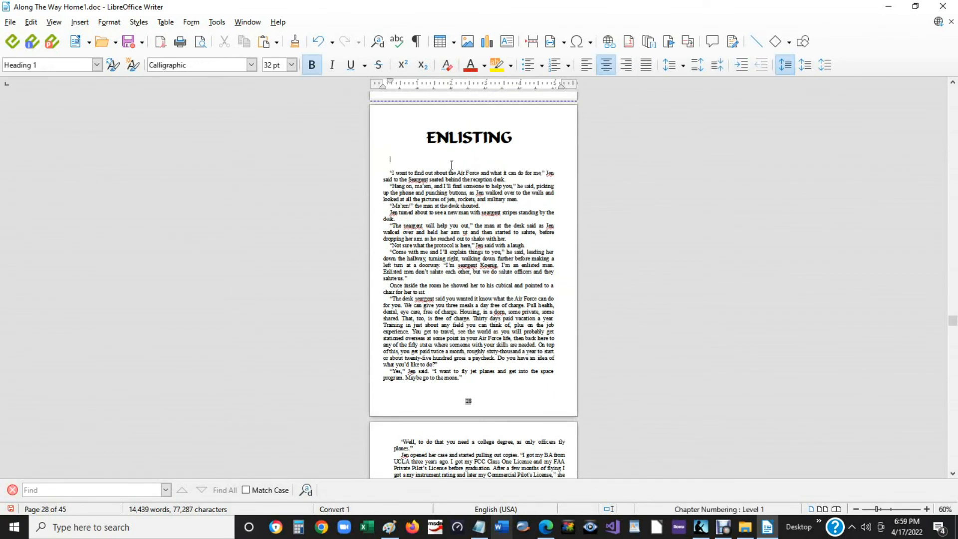
{"action": "key", "text": "Delete"}
{"action": "key", "text": "Delete"}
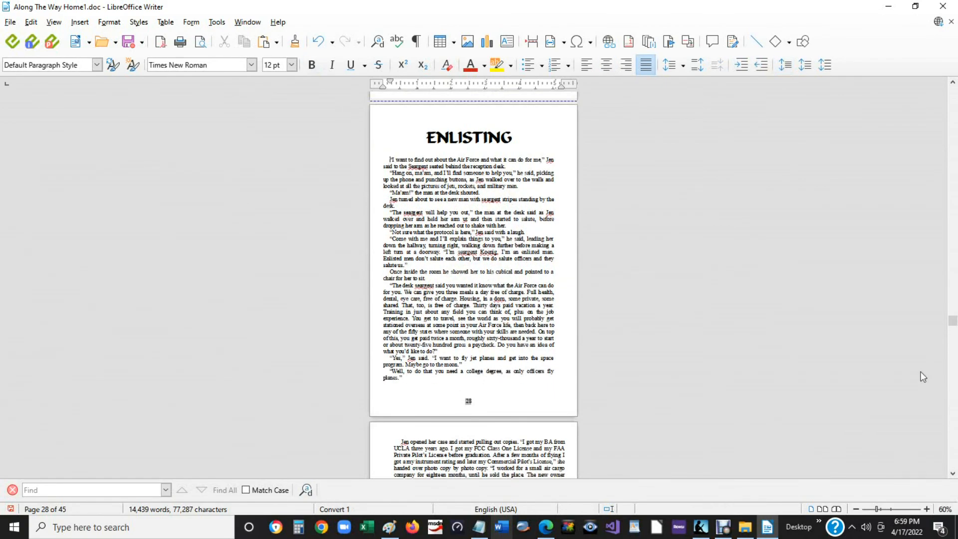
Remove the blank lines above and below the "AIR FORCE LIFE" heading on page 40.
{"action": "scroll", "coordinate": [954, 450], "scroll_direction": "down", "scroll_amount": 20}
{"action": "scroll", "coordinate": [954, 450], "scroll_direction": "down", "scroll_amount": 20}
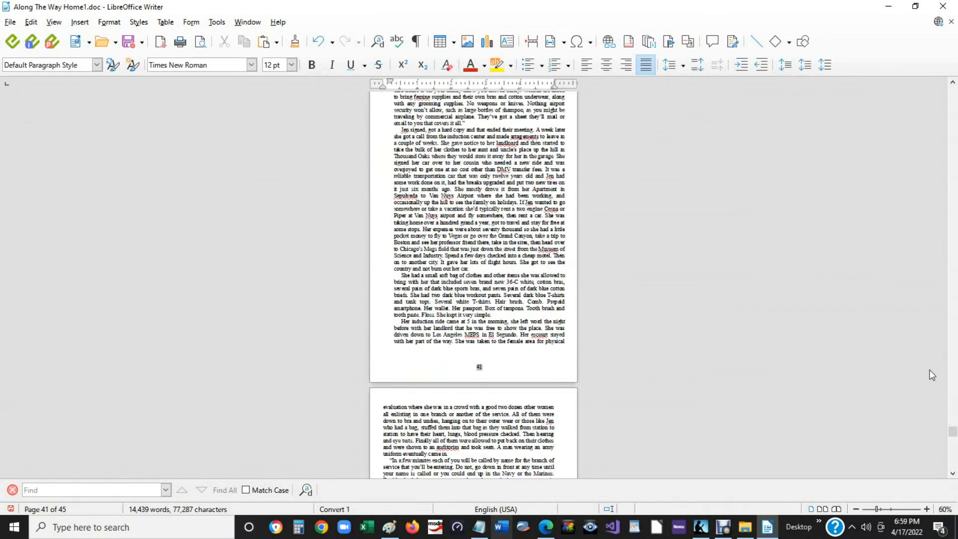
{"action": "scroll", "coordinate": [949, 195], "scroll_direction": "up", "scroll_amount": 20}
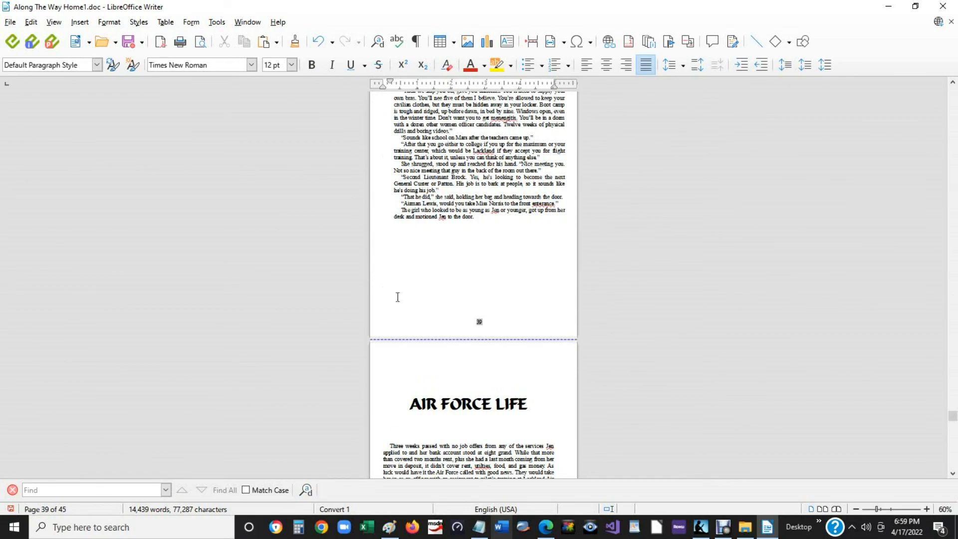
{"action": "left_click", "coordinate": [518, 379]}
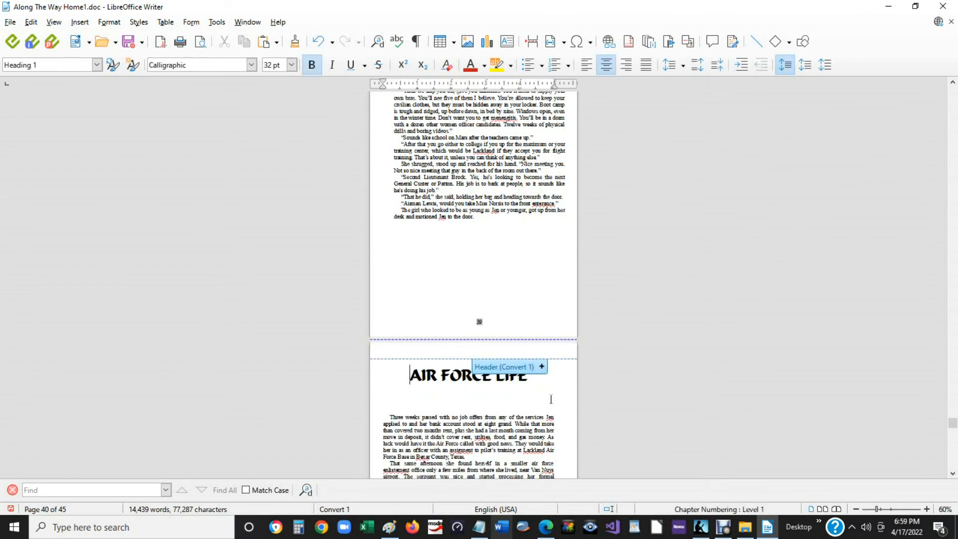
{"action": "left_click", "coordinate": [425, 405]}
{"action": "key", "text": "BackSpace"}
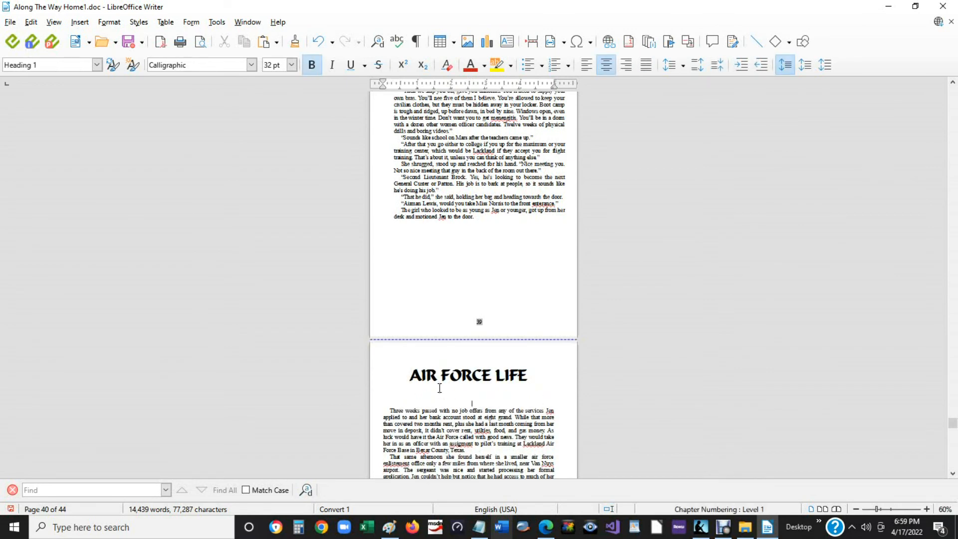
{"action": "key", "text": "Delete"}
{"action": "key", "text": "Delete"}
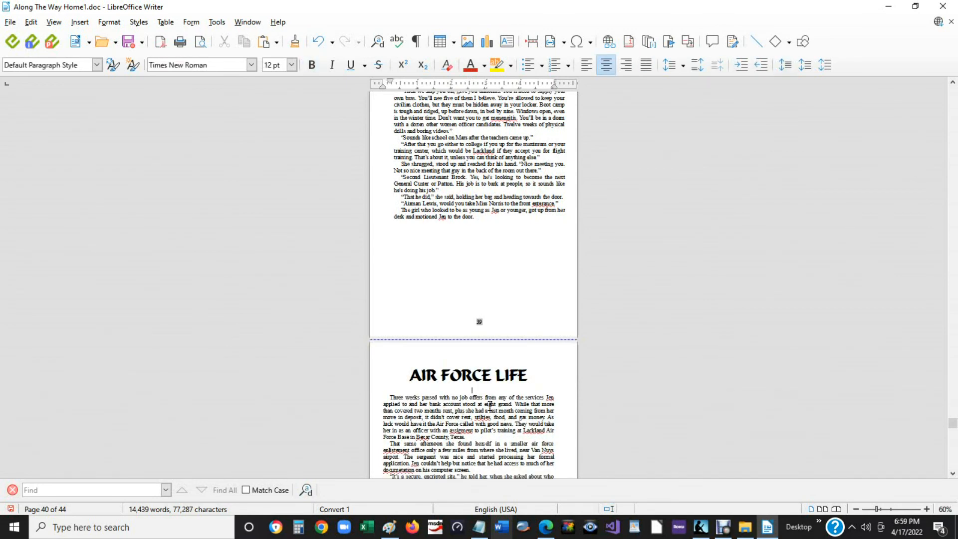
Save the document under the new name Along The Way Home1ebook.doc in the same folder, keeping the Word 97-2003 format.
{"action": "left_click", "coordinate": [15, 23]}
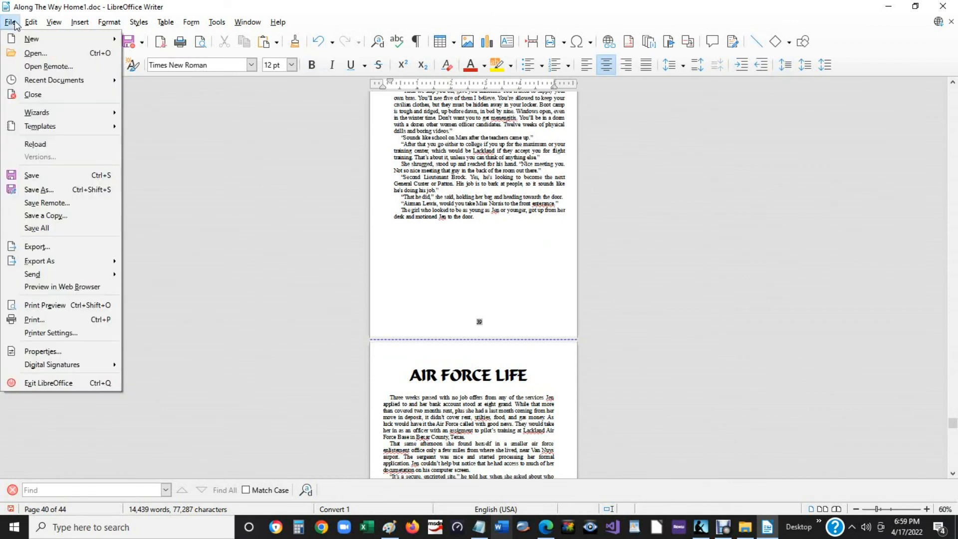
{"action": "left_click", "coordinate": [35, 190]}
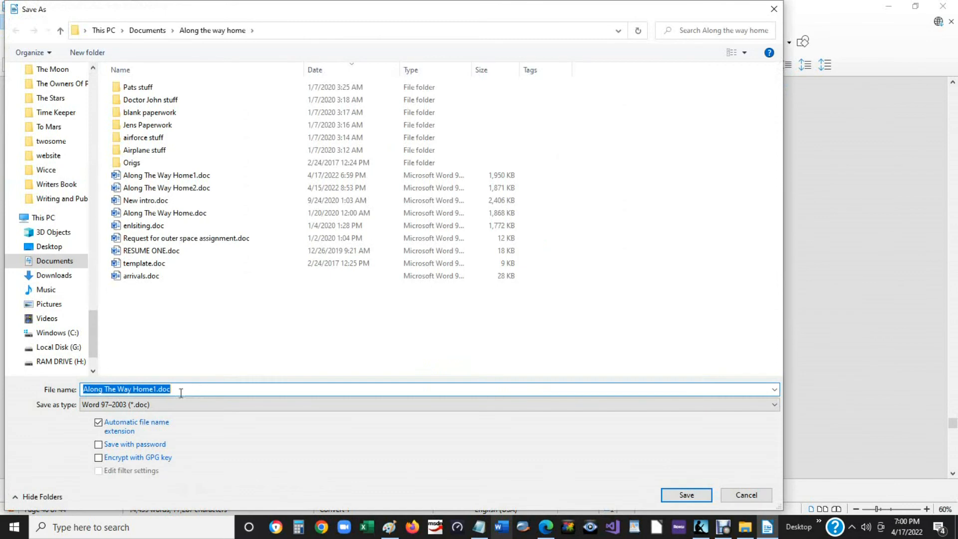
{"action": "left_click", "coordinate": [157, 393]}
{"action": "type", "text": "e"}
{"action": "type", "text": "book"}
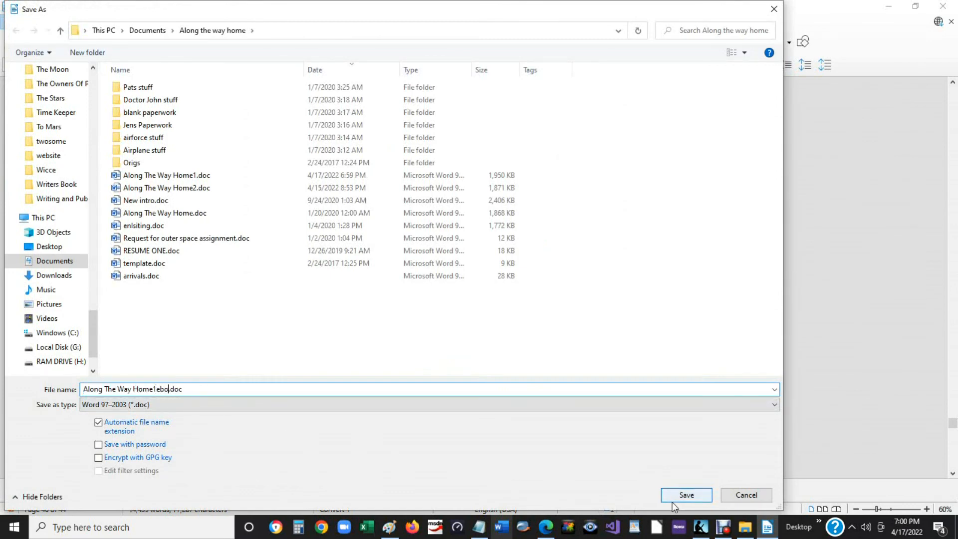
{"action": "left_click", "coordinate": [672, 501]}
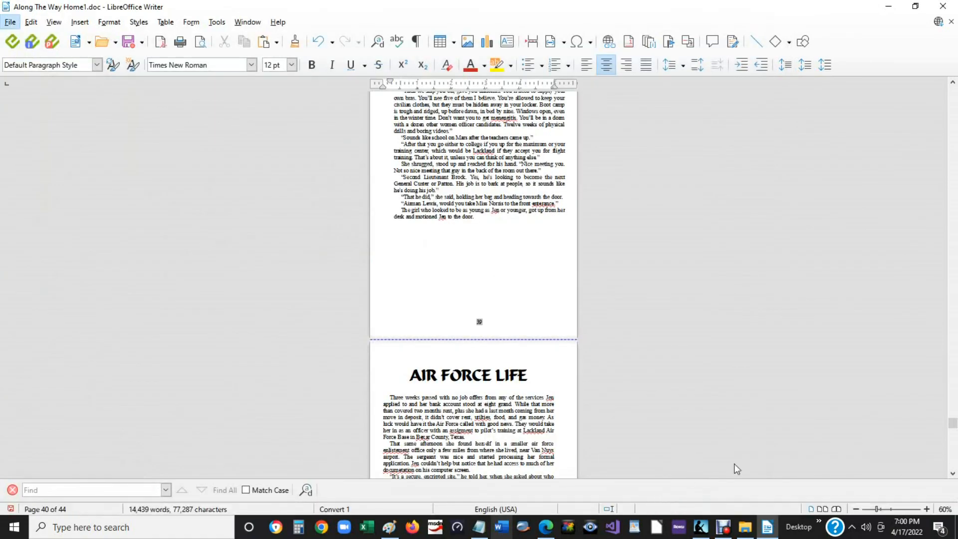
Center the copyright, "Made in U.S.A.", ISBN and LCCN lines on page 2.
{"action": "left_click_drag", "start_coordinate": [952, 423], "coordinate": [954, 76]}
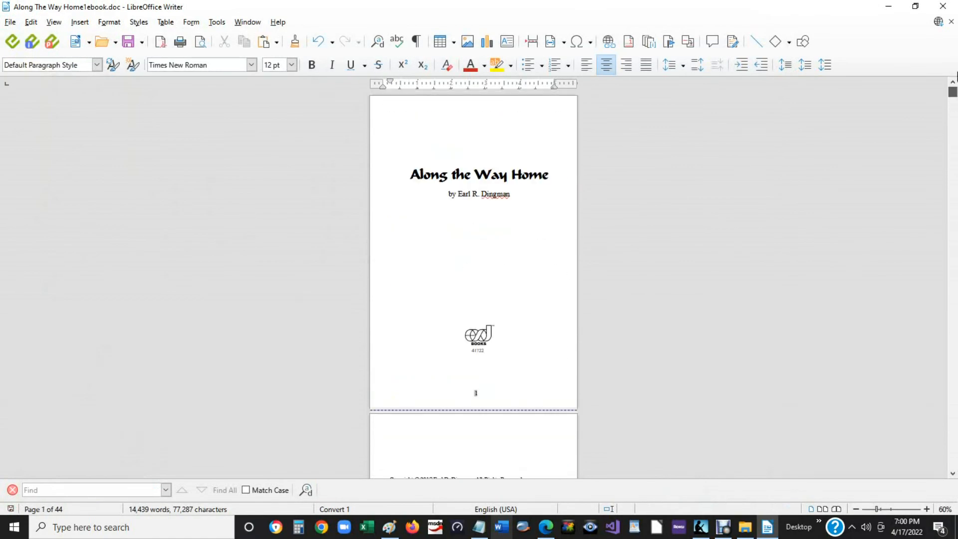
{"action": "left_click", "coordinate": [953, 343]}
{"action": "left_click", "coordinate": [432, 232]}
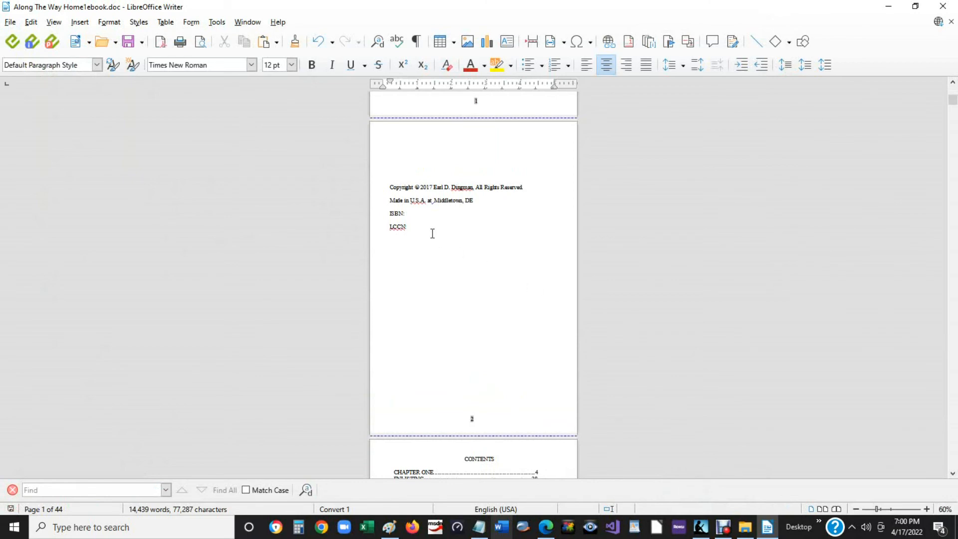
{"action": "left_click", "coordinate": [351, 187], "text": "shift"}
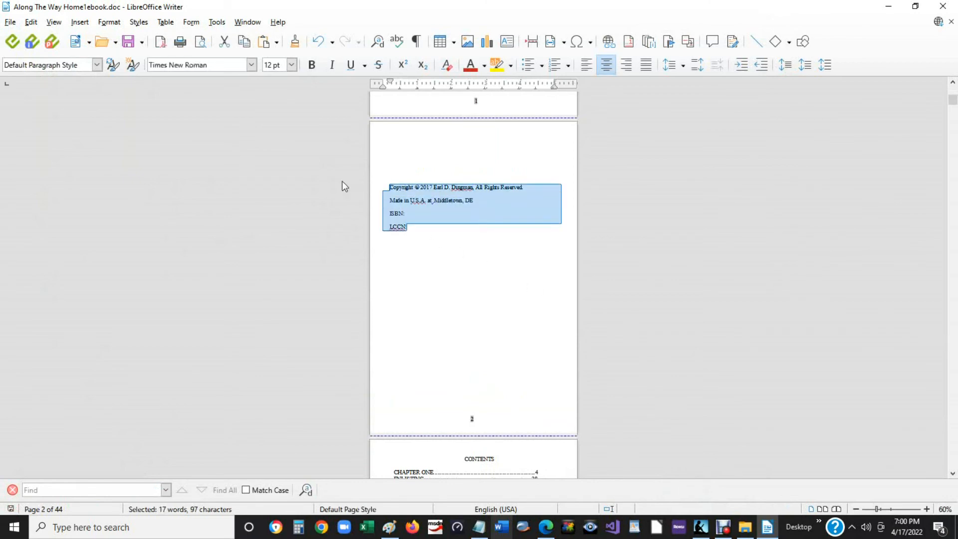
{"action": "key", "text": "ctrl+e"}
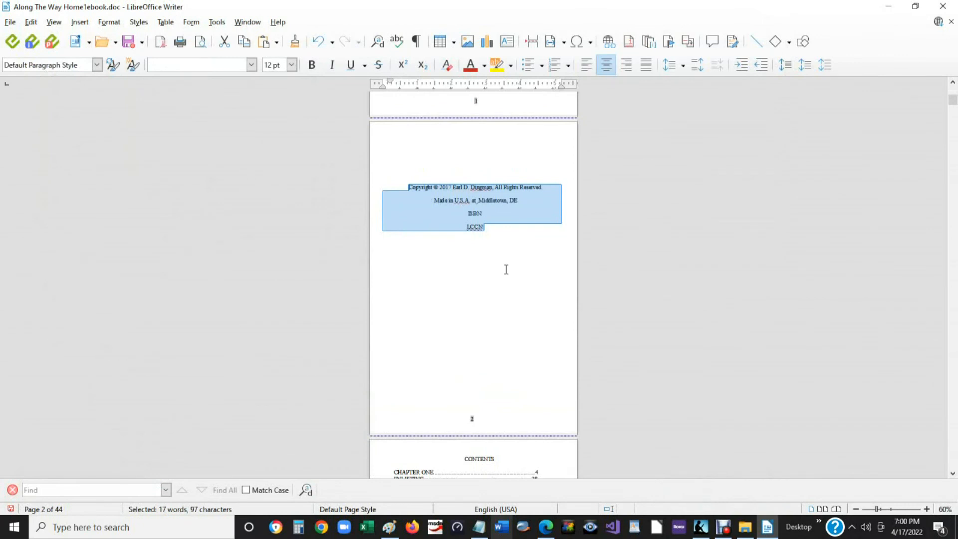
{"action": "left_click", "coordinate": [507, 269]}
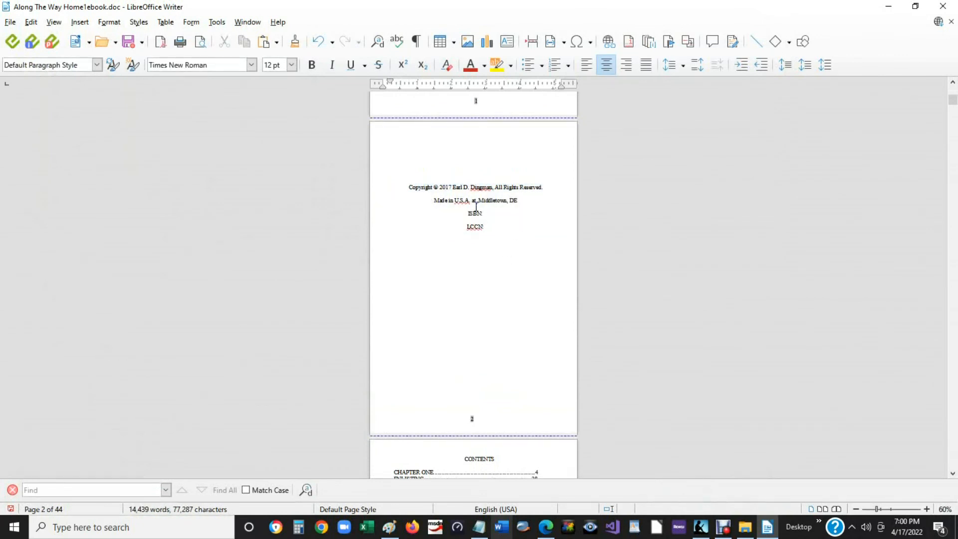
Delete "at Middletown, DE" from the "Made in U.S.A." line on the copyright page.
{"action": "left_click_drag", "start_coordinate": [473, 201], "coordinate": [533, 202]}
{"action": "key", "text": "Delete"}
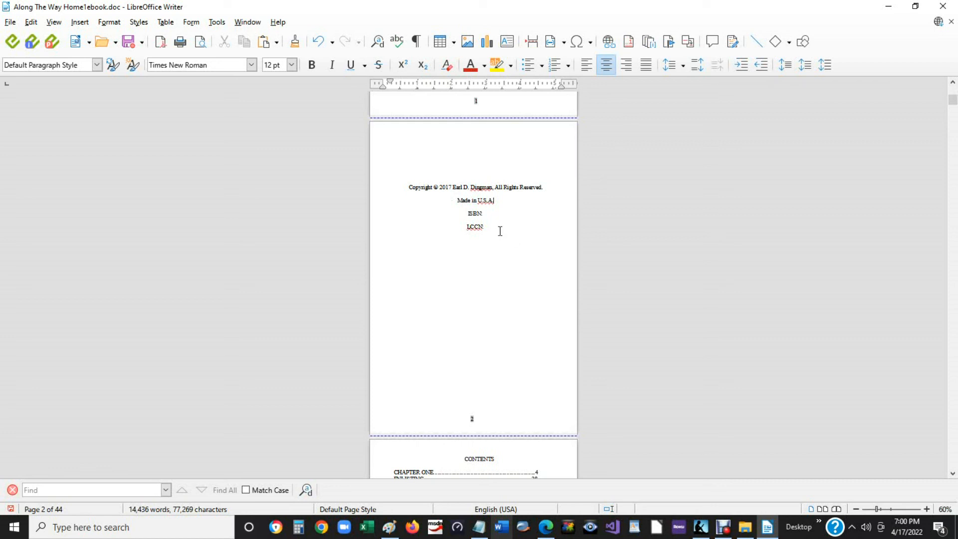
{"action": "left_click", "coordinate": [503, 230]}
Delete the dot leaders and page numbers from the CHAPTER ONE, ENLISTING and AIR FORCE LIFE entries on the contents page.
{"action": "scroll", "coordinate": [862, 351], "scroll_direction": "down", "scroll_amount": 5}
{"action": "scroll", "coordinate": [861, 371], "scroll_direction": "down", "scroll_amount": 3}
{"action": "left_click", "coordinate": [545, 266]}
{"action": "left_click_drag", "start_coordinate": [544, 266], "coordinate": [389, 243]}
{"action": "left_click", "coordinate": [498, 268]}
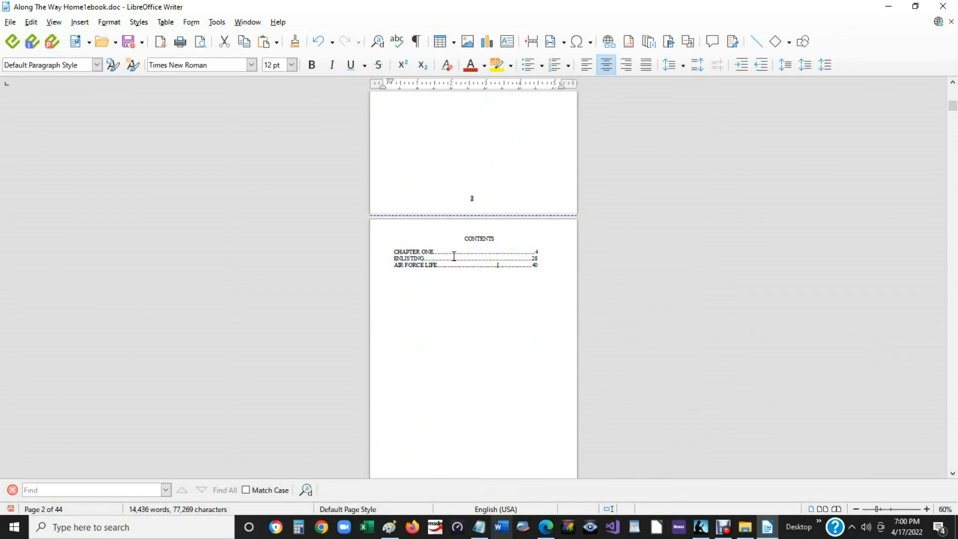
{"action": "left_click_drag", "start_coordinate": [544, 262], "coordinate": [479, 251]}
{"action": "left_click", "coordinate": [463, 250]}
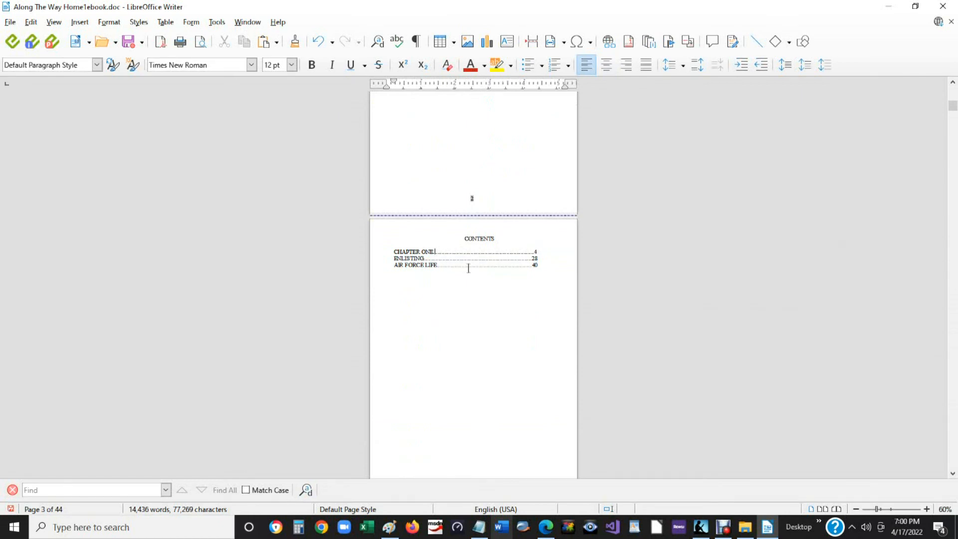
{"action": "key", "text": "Delete"}
{"action": "key", "text": "Delete"}
{"action": "key", "text": "Delete"}
{"action": "key", "text": "Delete"}
{"action": "key", "text": "Delete"}
{"action": "key", "text": "Delete"}
{"action": "key", "text": "Delete"}
{"action": "key", "text": "Delete"}
{"action": "key", "text": "Delete"}
{"action": "key", "text": "Delete"}
{"action": "key", "text": "Delete"}
{"action": "key", "text": "Delete"}
{"action": "key", "text": "Delete"}
{"action": "key", "text": "Delete"}
{"action": "key", "text": "Delete"}
{"action": "key", "text": "Delete"}
{"action": "key", "text": "Delete"}
{"action": "key", "text": "Delete"}
{"action": "key", "text": "Delete"}
{"action": "key", "text": "Delete"}
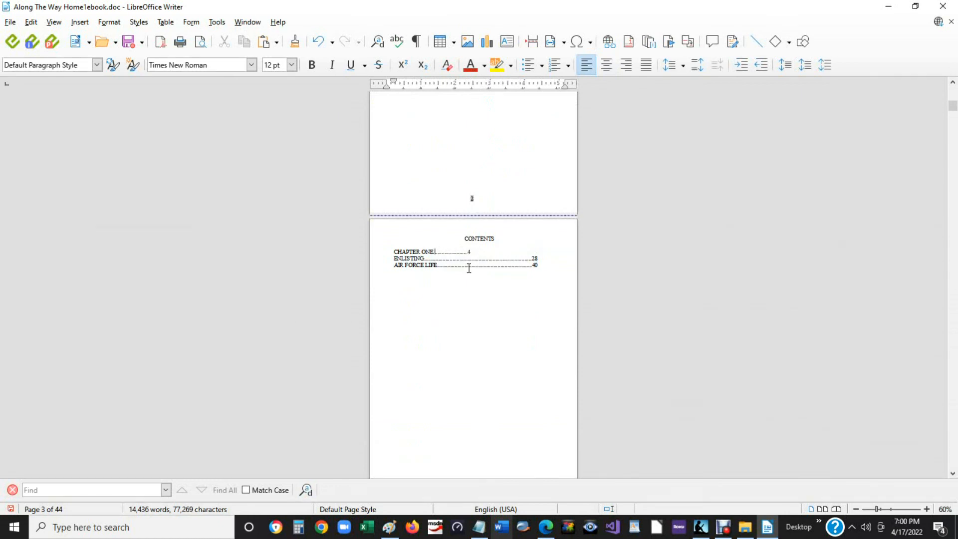
{"action": "left_click_drag", "start_coordinate": [534, 264], "coordinate": [441, 267]}
{"action": "key", "text": "Delete"}
{"action": "left_click_drag", "start_coordinate": [537, 258], "coordinate": [435, 253]}
{"action": "key", "text": "Delete"}
{"action": "left_click", "coordinate": [490, 267]}
{"action": "key", "text": "Delete"}
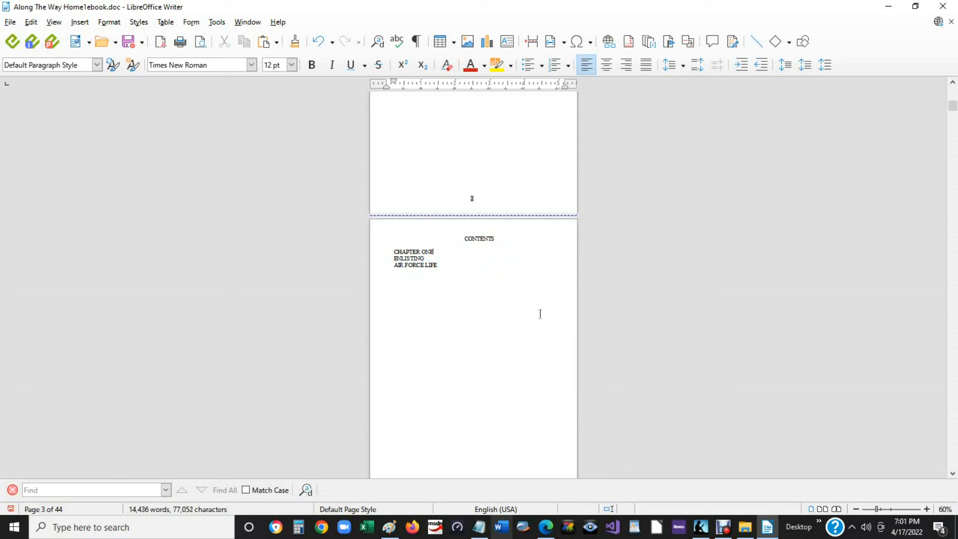
Center the three chapter entries under the CONTENTS heading on page 3.
{"action": "left_click_drag", "start_coordinate": [376, 246], "coordinate": [531, 303]}
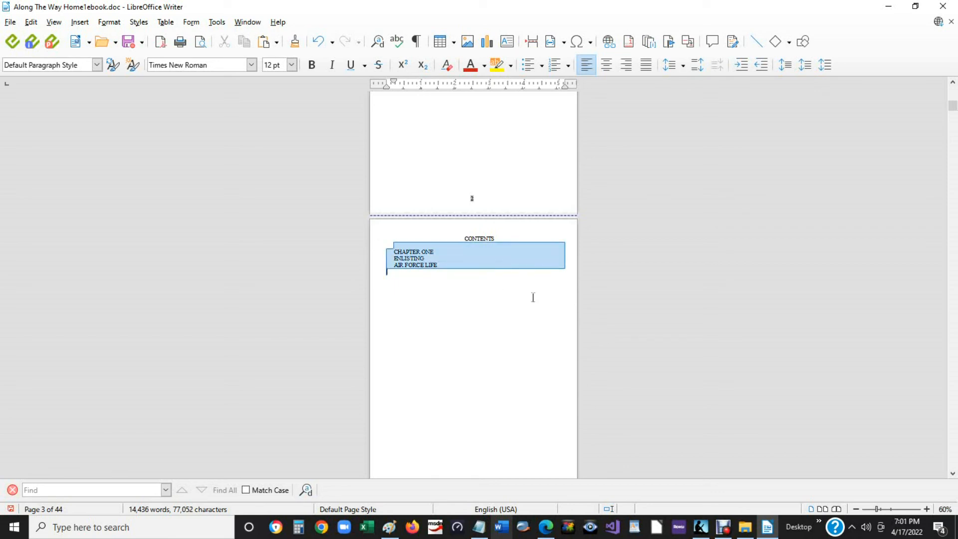
{"action": "left_click", "coordinate": [453, 235]}
{"action": "left_click_drag", "start_coordinate": [498, 239], "coordinate": [360, 275]}
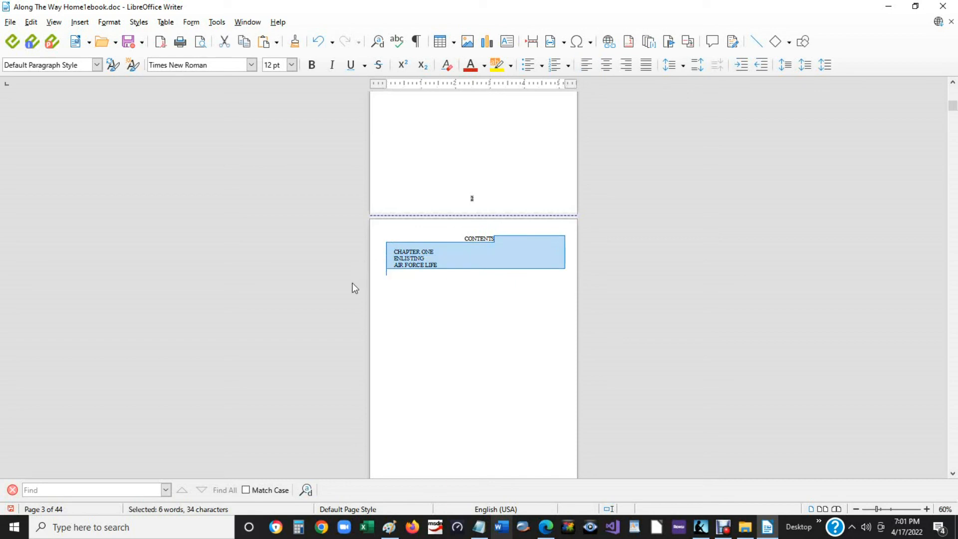
{"action": "key", "text": "ctrl+e"}
{"action": "left_click", "coordinate": [456, 341]}
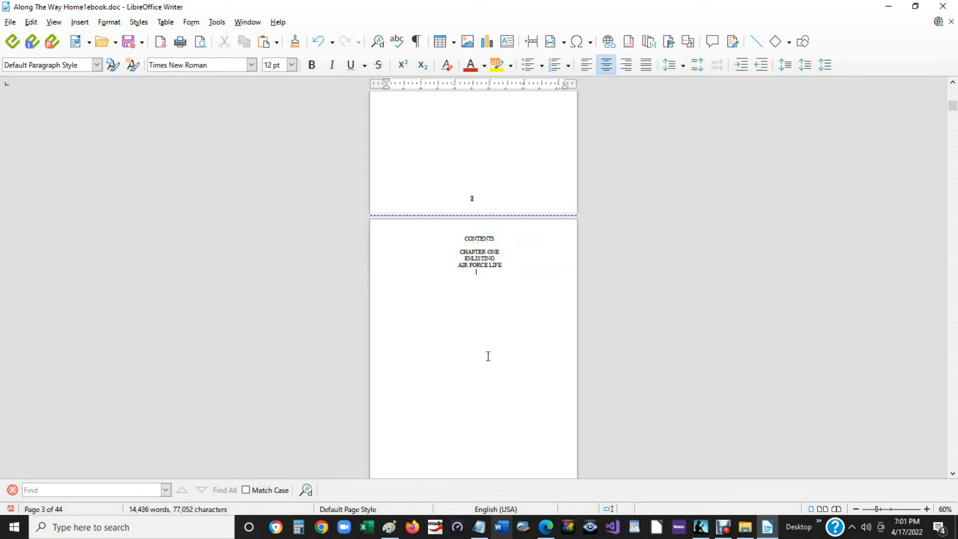
{"action": "scroll", "coordinate": [956, 402], "scroll_direction": "down", "scroll_amount": 10}
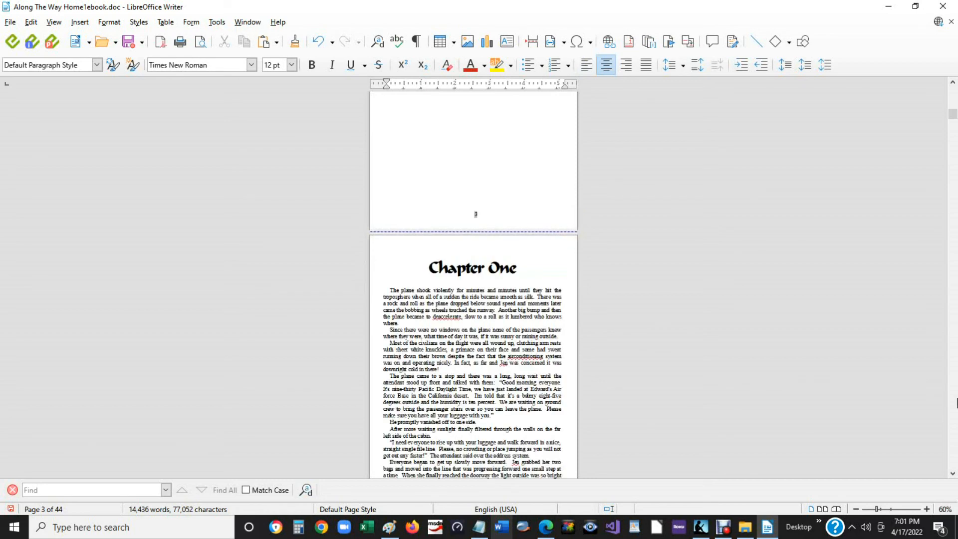